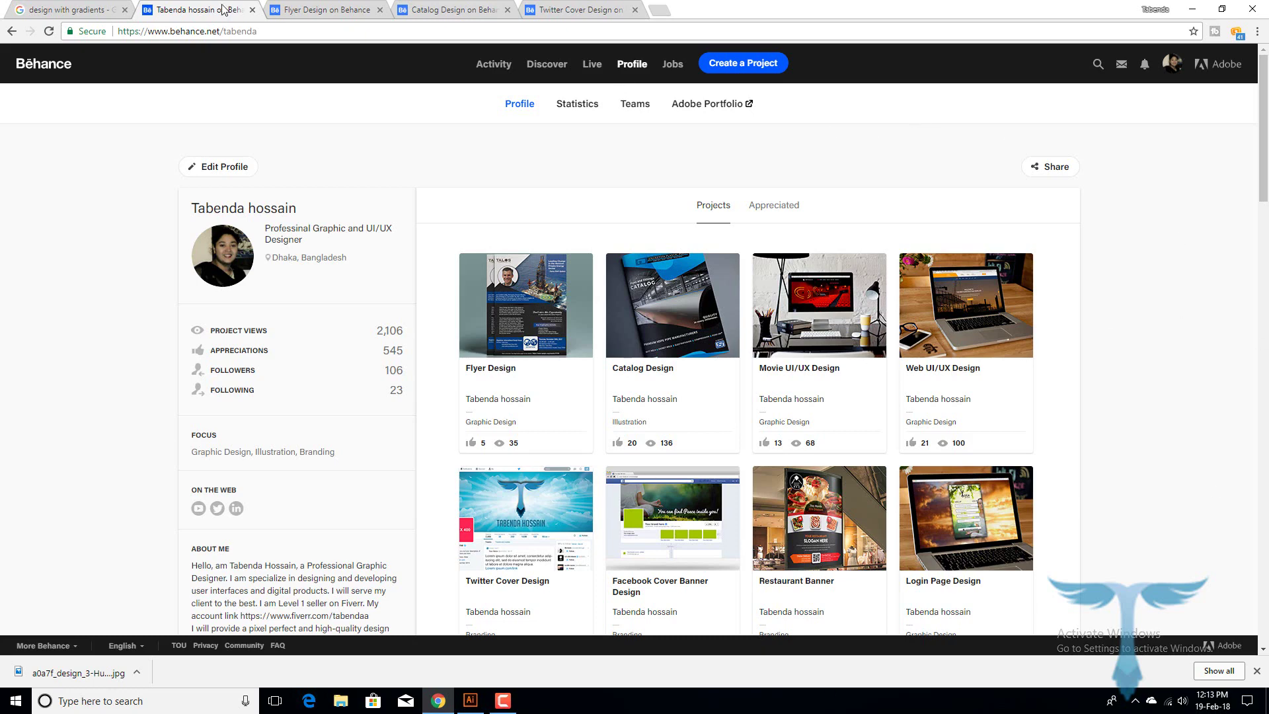
Look through the Flyer Design, Twitter Cover Design and Catalog Design projects as examples of gradients in real designs
left_click(338, 8)
left_click(572, 8)
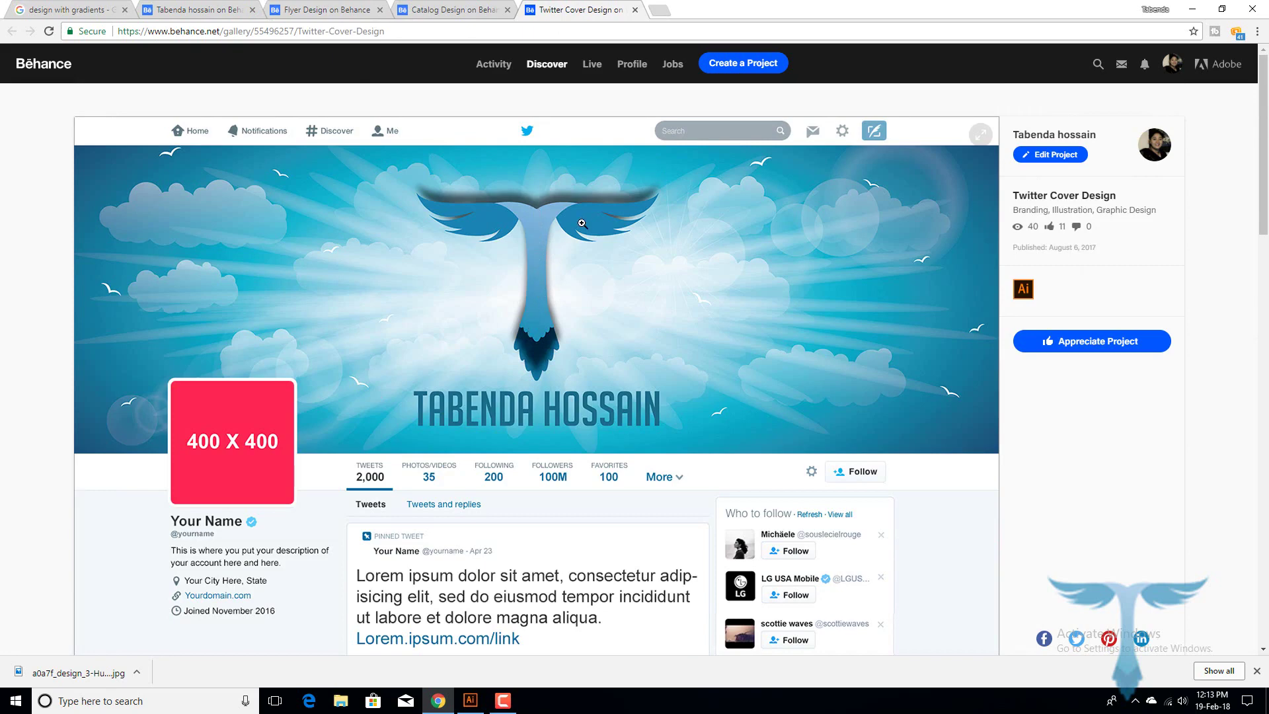
left_click(461, 10)
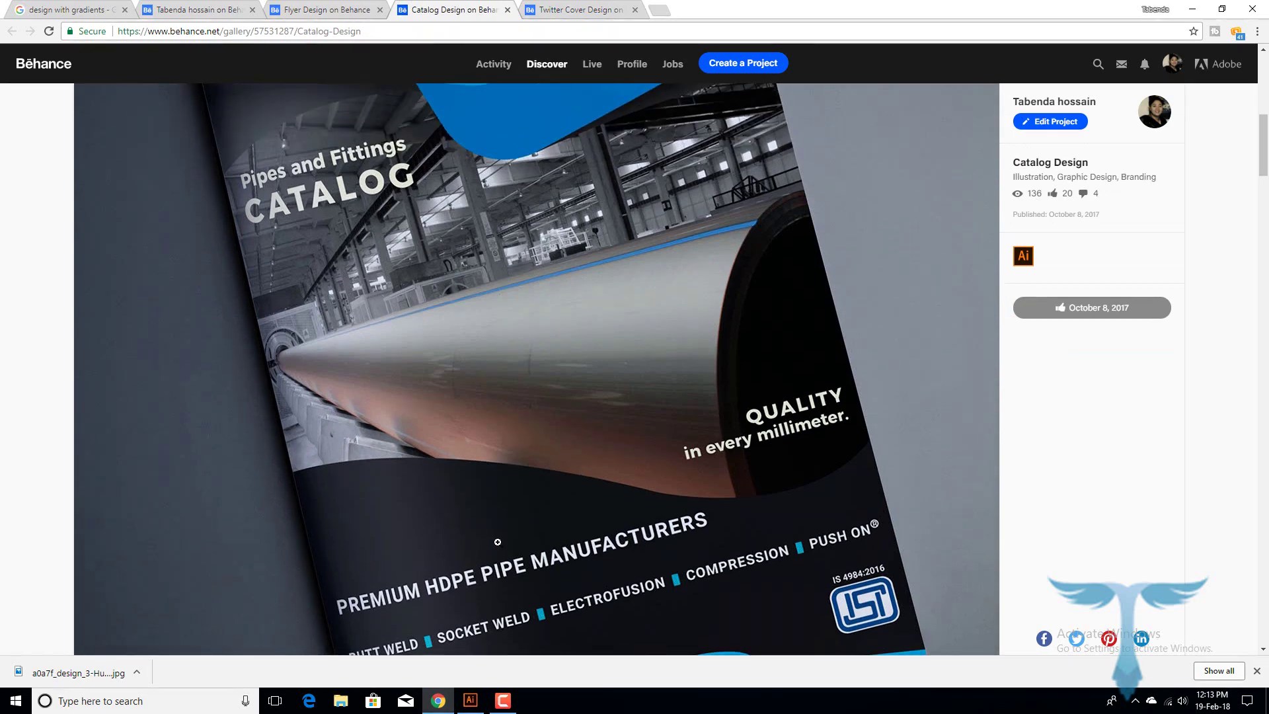
scroll(423, 469, "down", 1)
scroll(456, 423, "up", 6)
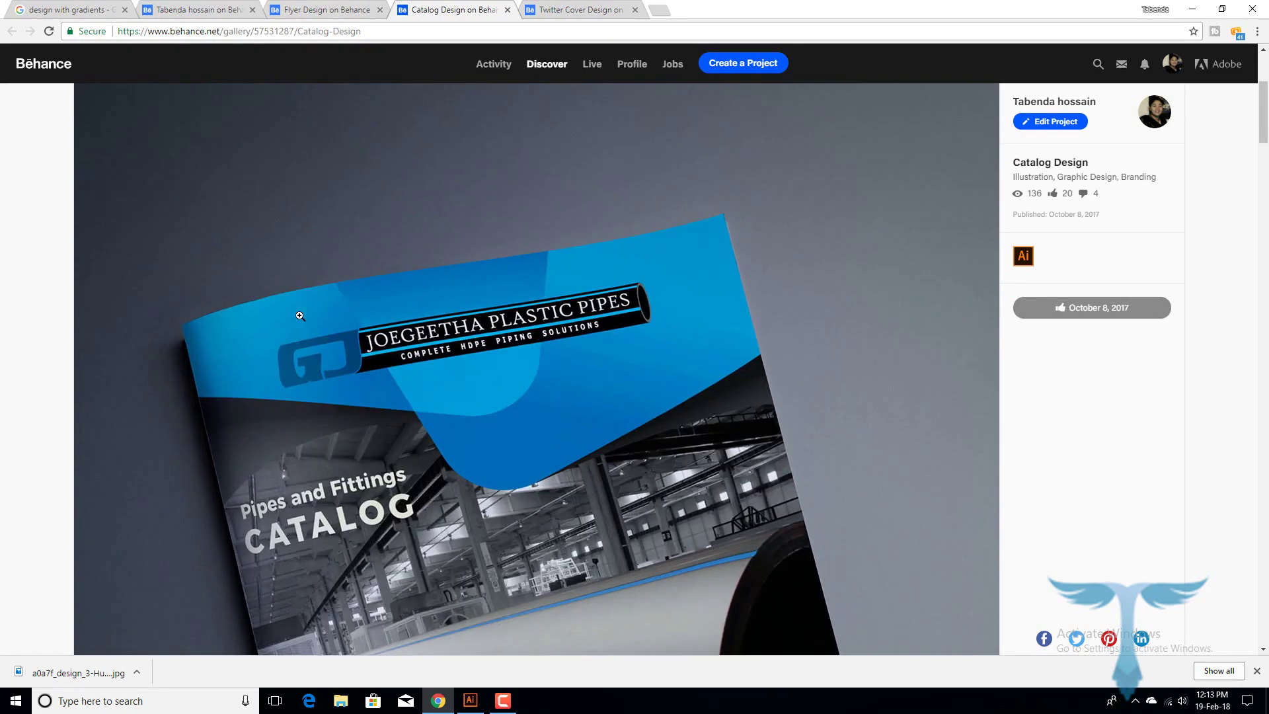
left_click(330, 10)
scroll(479, 295, "down", 5)
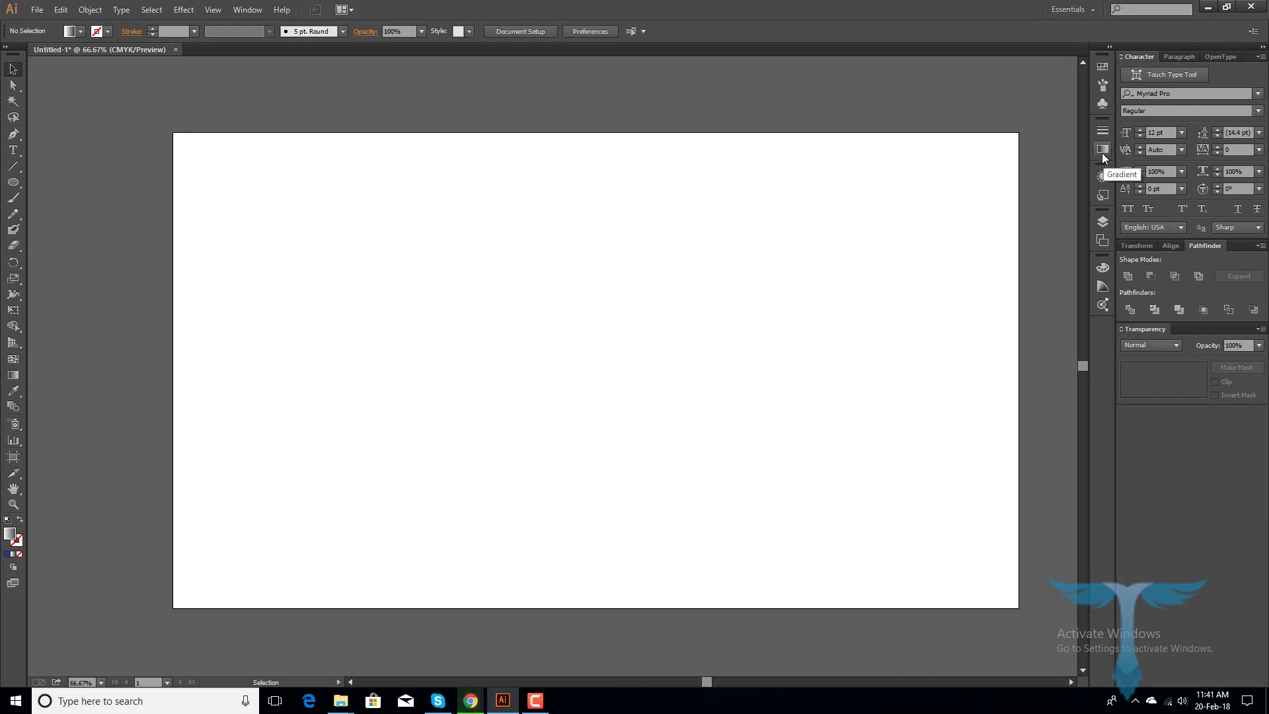
Draw a rectangle about 607 by 235 px in the upper-left half of the artboard and fill it with CMYK Yellow
left_click_drag(14, 181, 60, 179)
left_click_drag(317, 255, 585, 361)
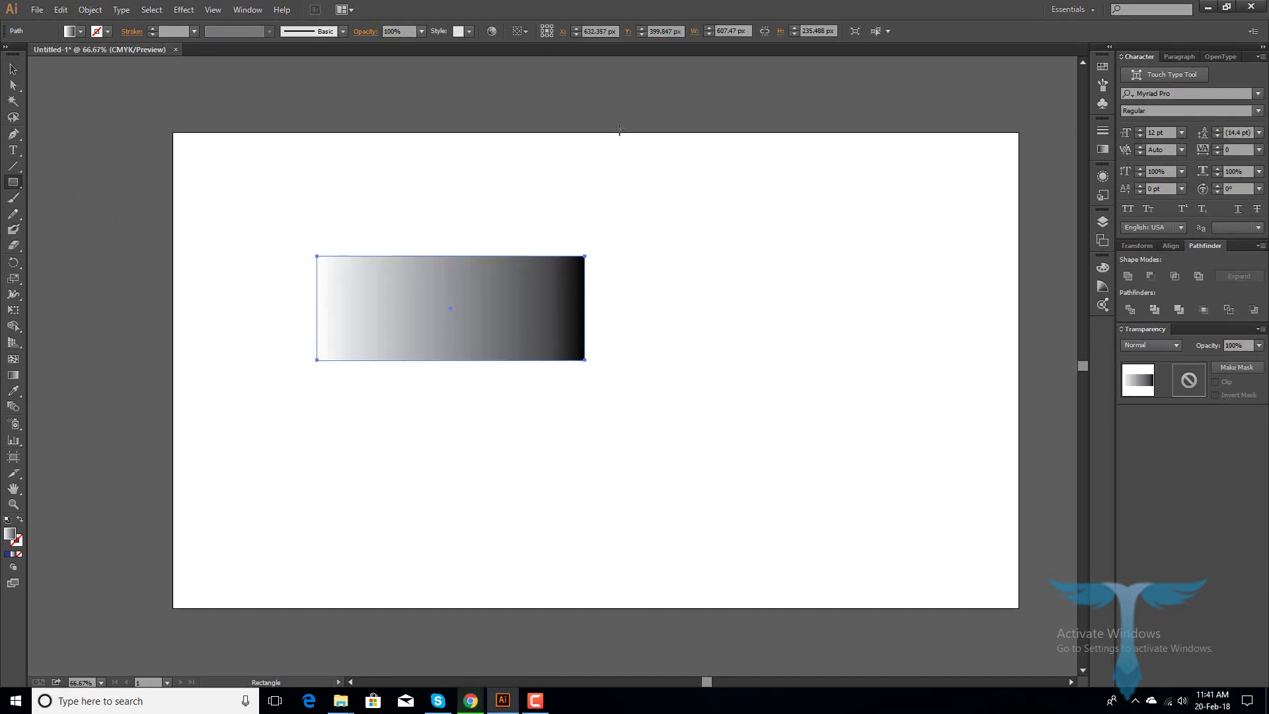
left_click(80, 31)
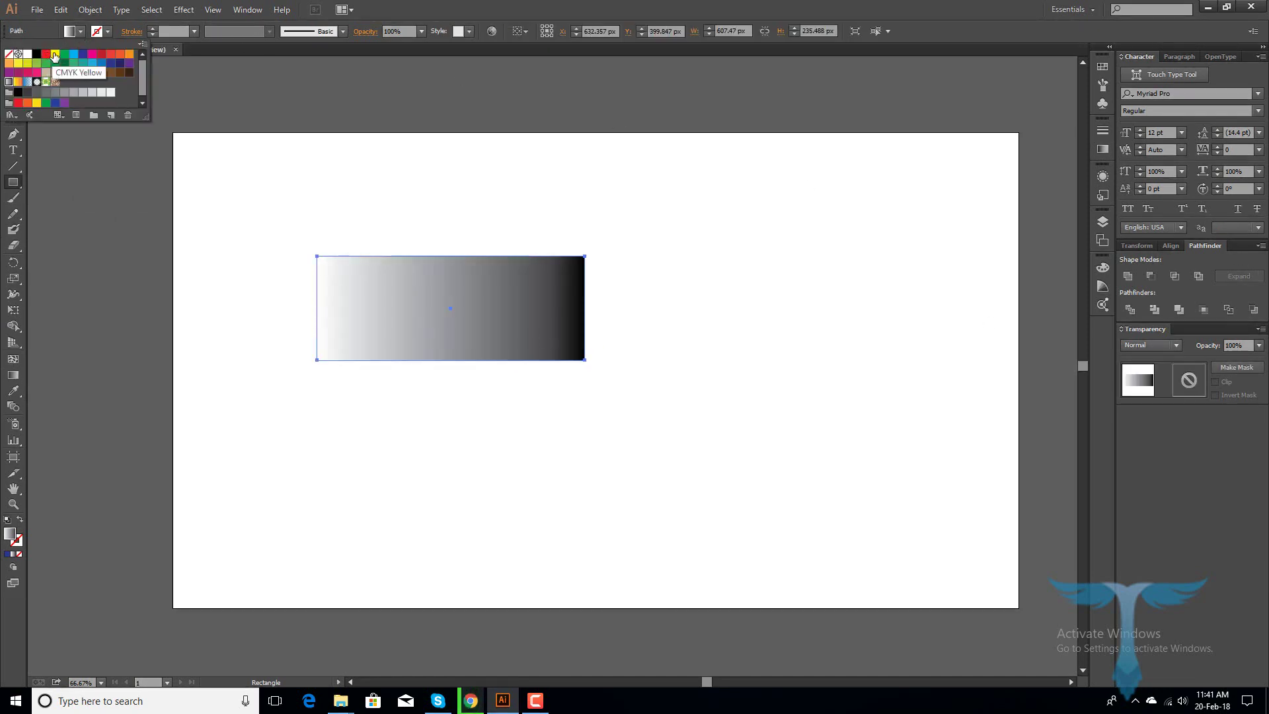
left_click(55, 56)
left_click(12, 70)
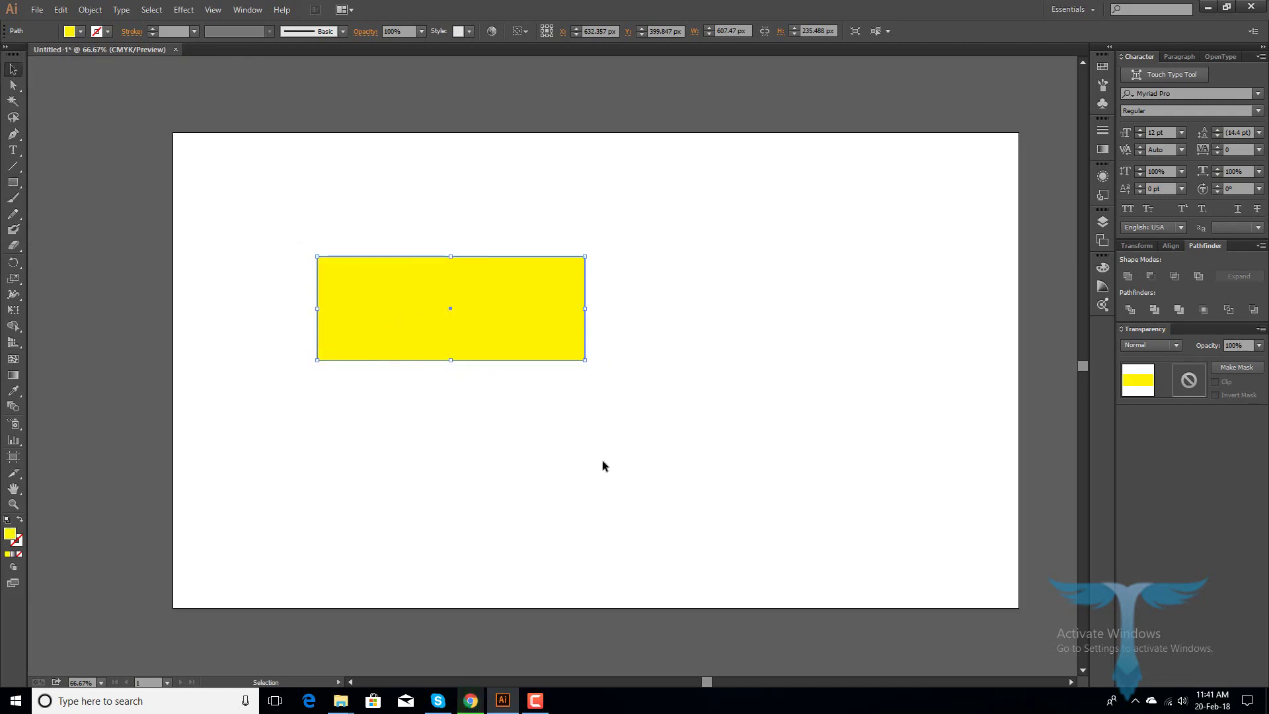
left_click(767, 261)
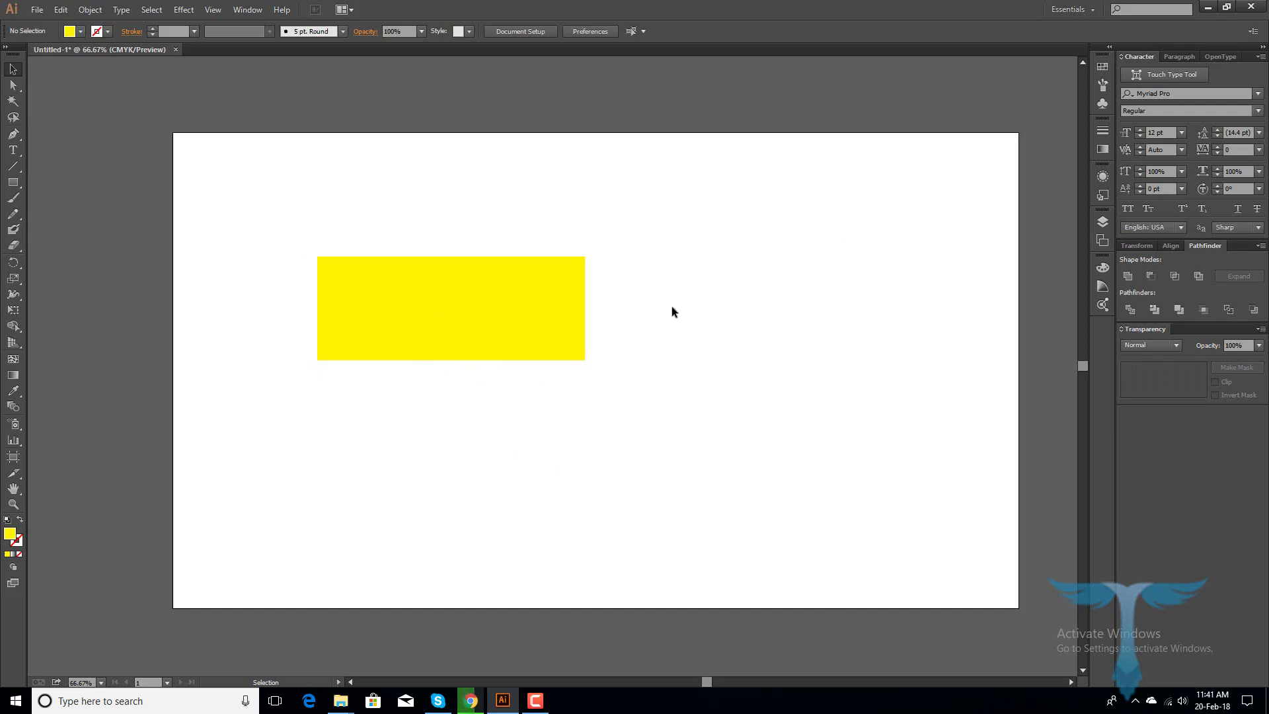
Apply the White, Black gradient preset to the yellow rectangle's fill
left_click(518, 329)
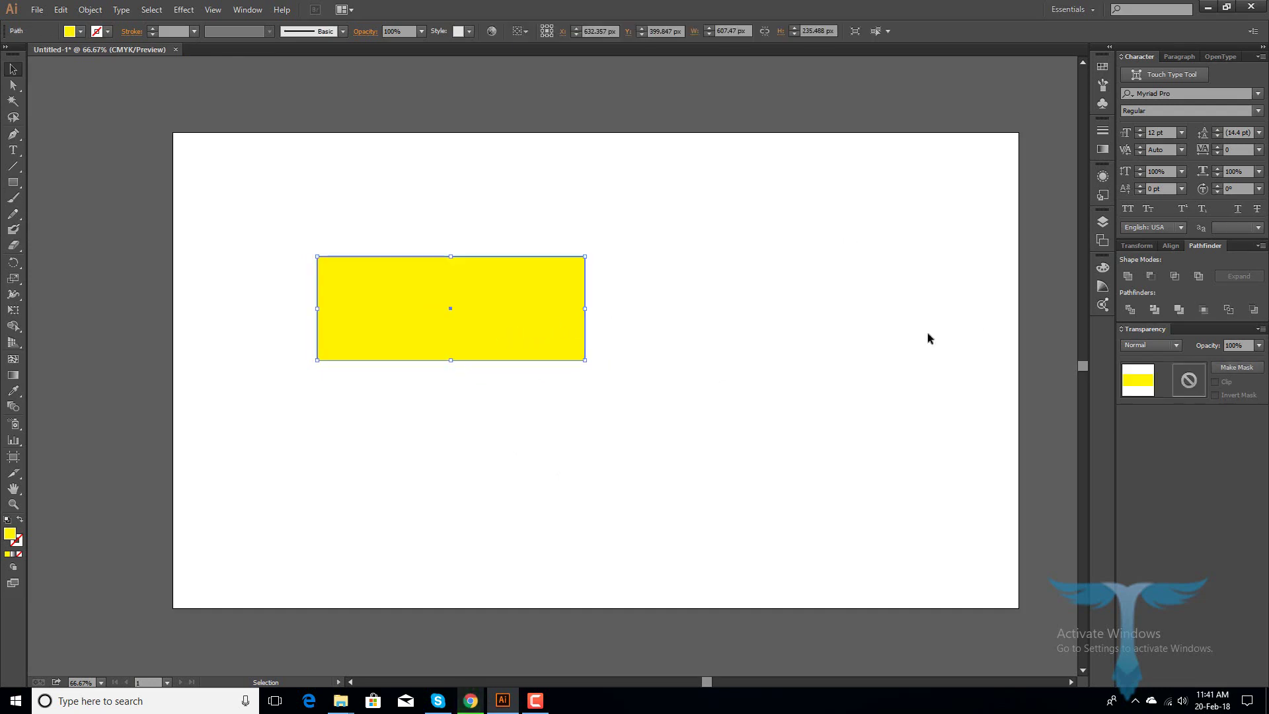
left_click(1102, 150)
left_click(965, 141)
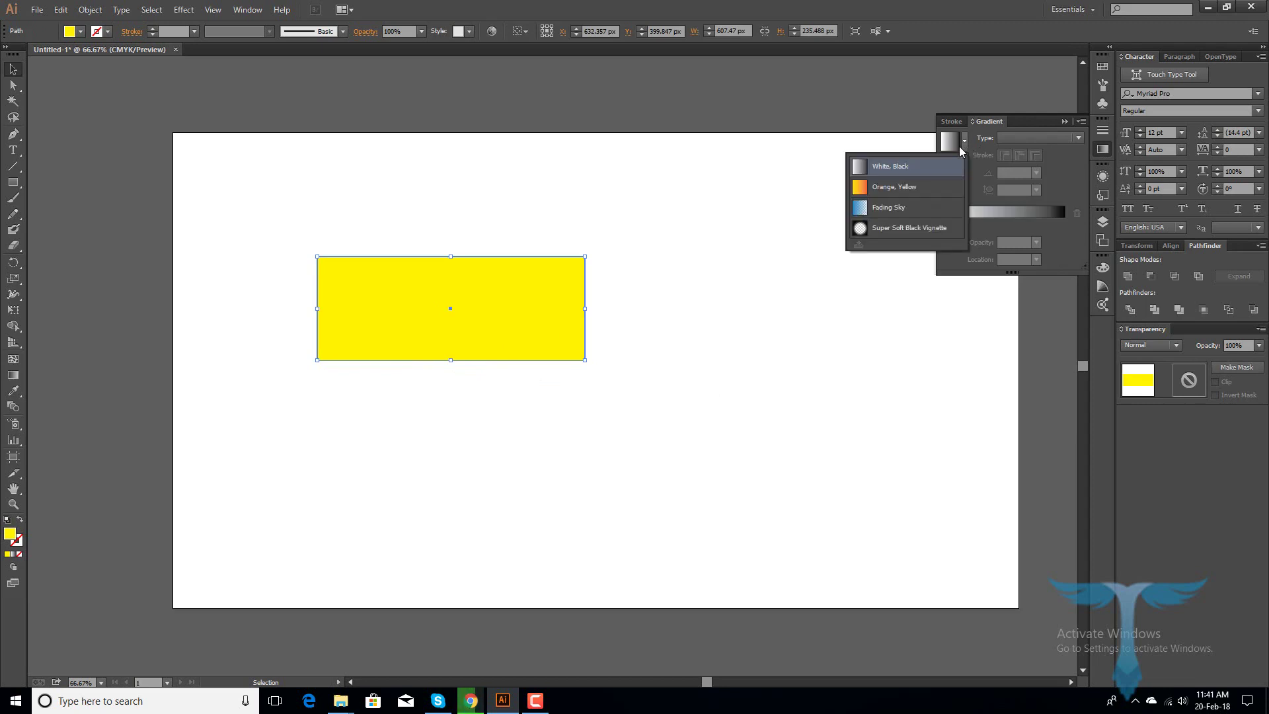
left_click(916, 168)
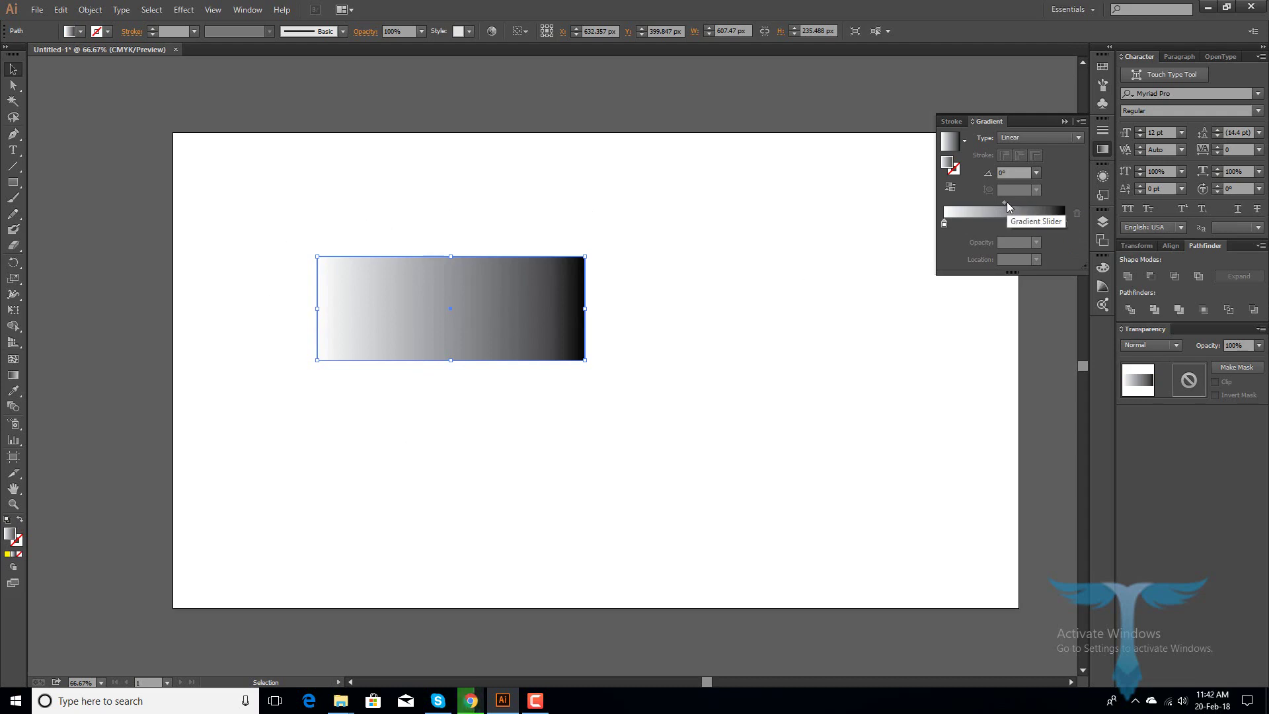
Try the gradient's midpoint nearer to each end, then set its location to about 46%
left_click_drag(1004, 201, 955, 216)
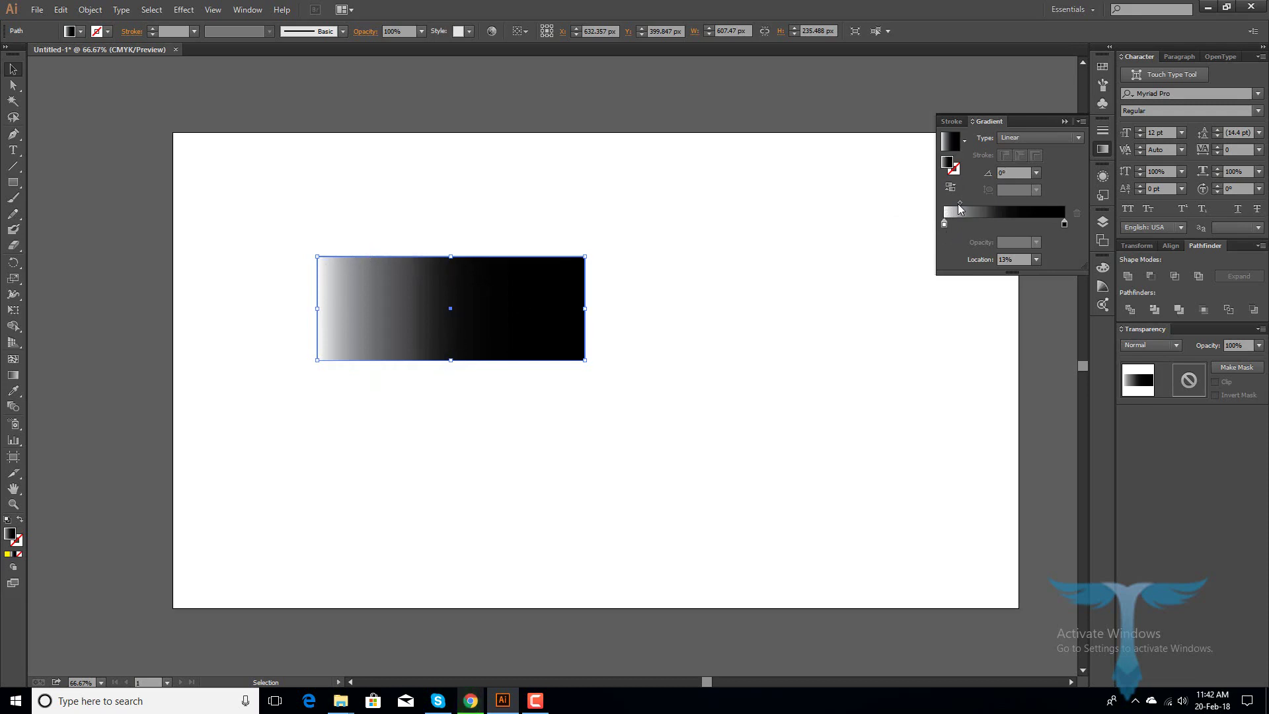
left_click_drag(959, 204, 1022, 205)
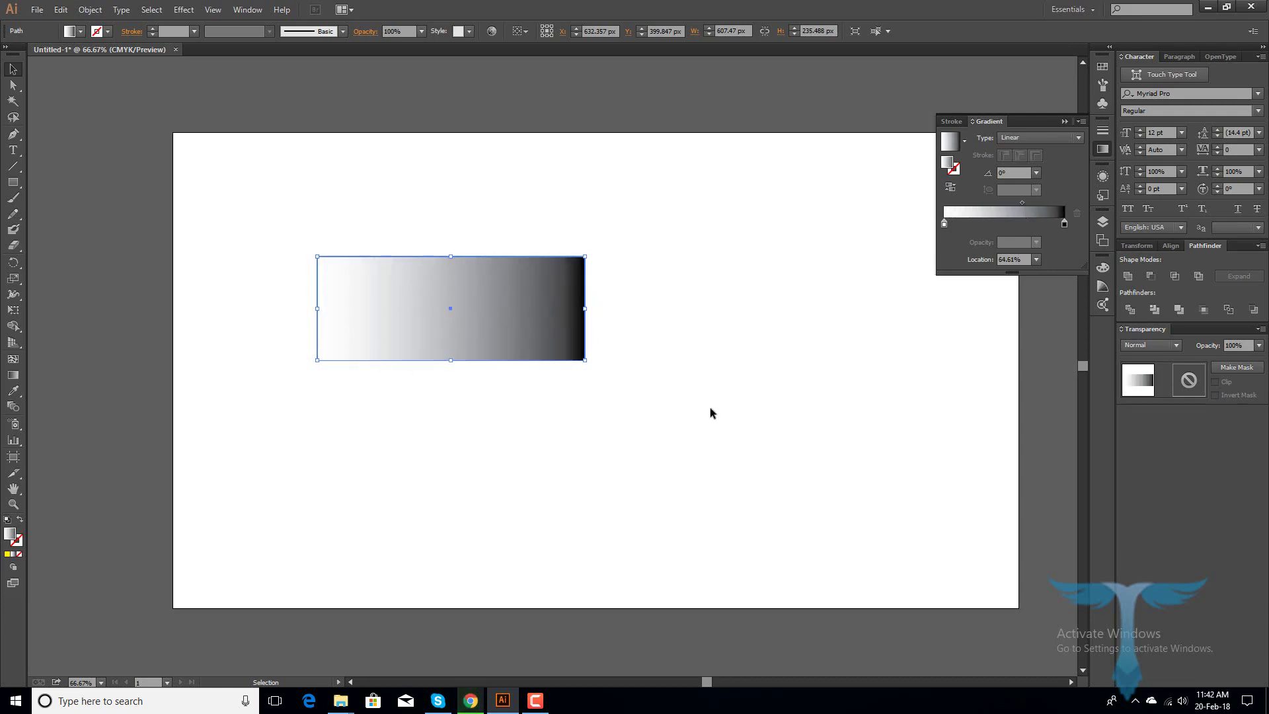
left_click_drag(1021, 202, 998, 202)
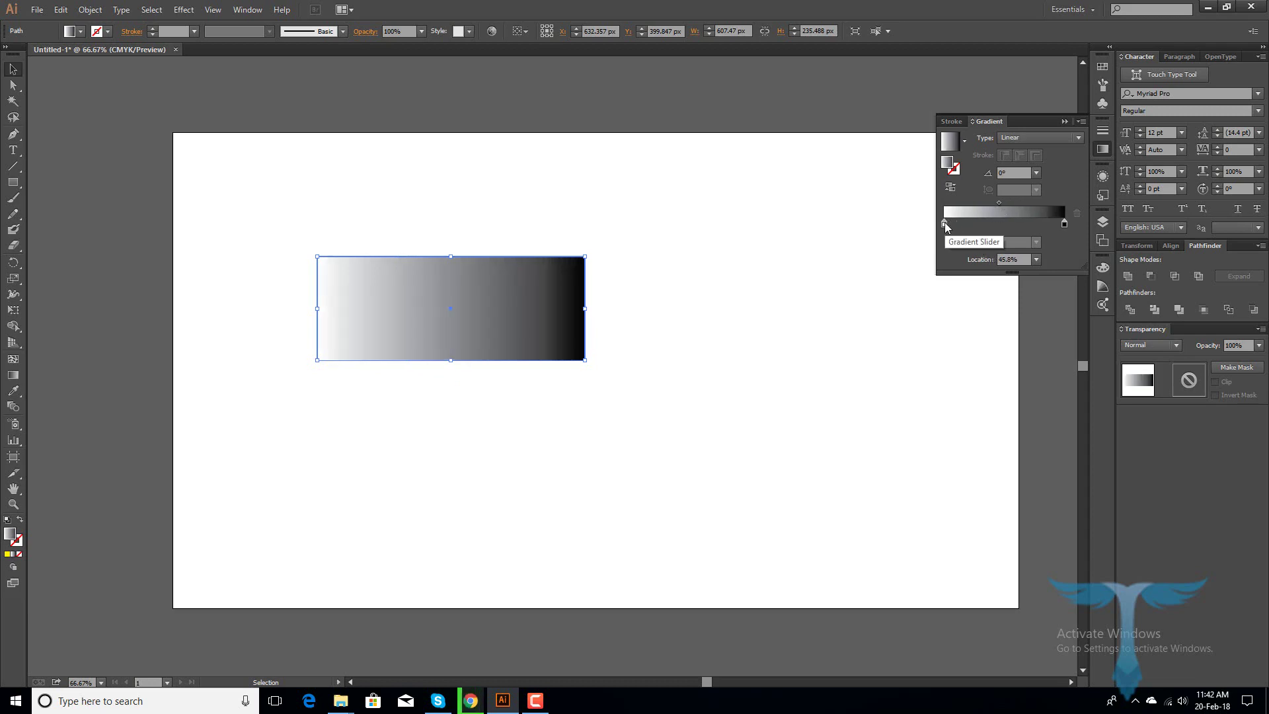
Recolor the gradient's white stop with the dark magenta swatch and its black stop with the bright magenta swatch
double_click(944, 224)
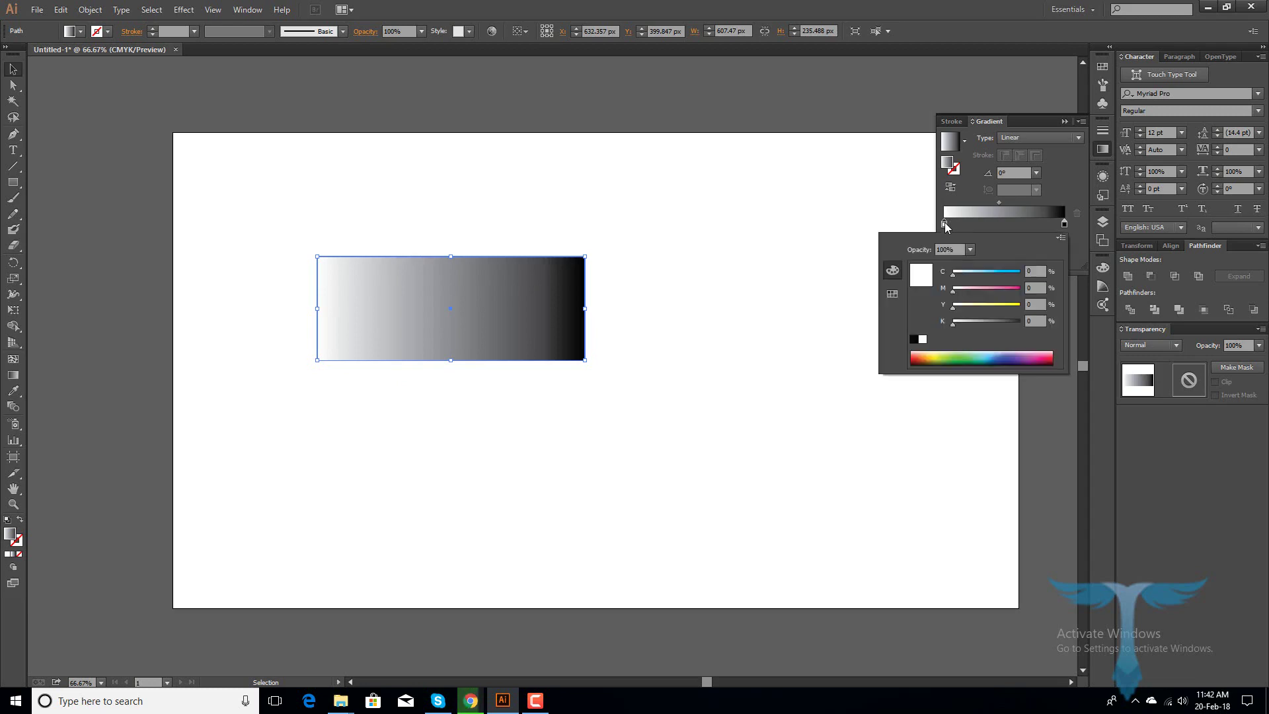
left_click(892, 294)
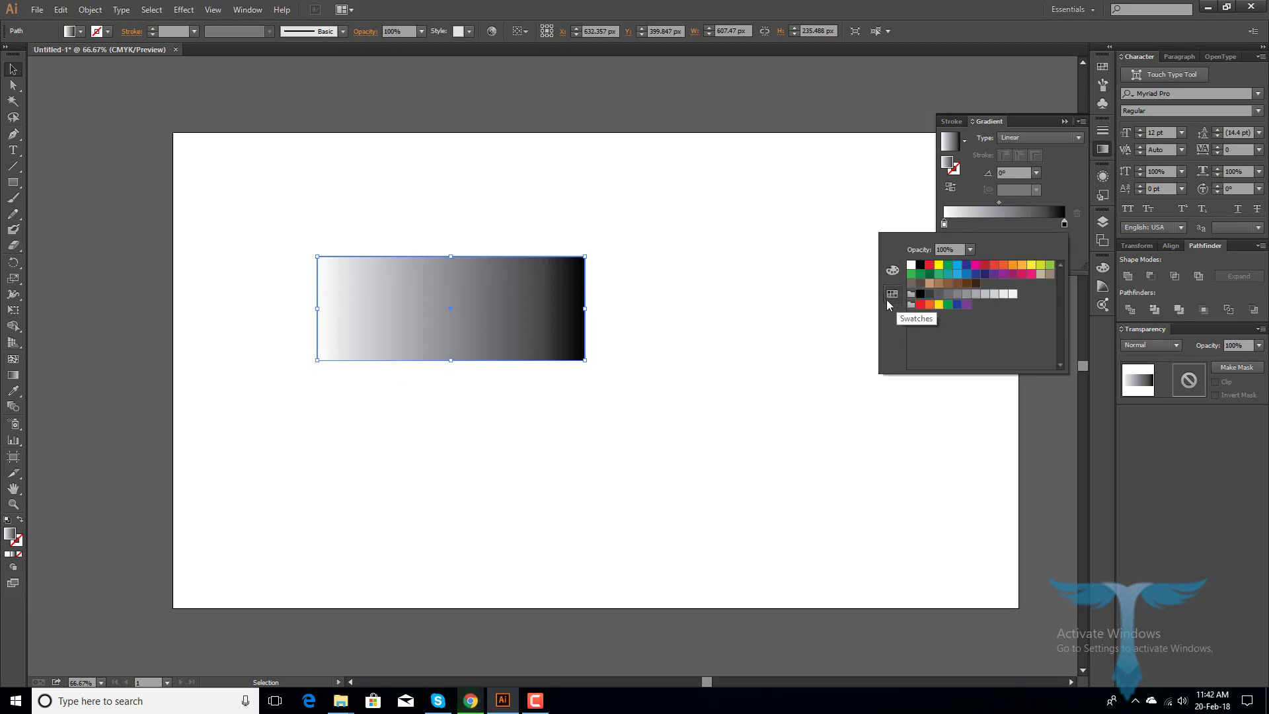
left_click(1013, 275)
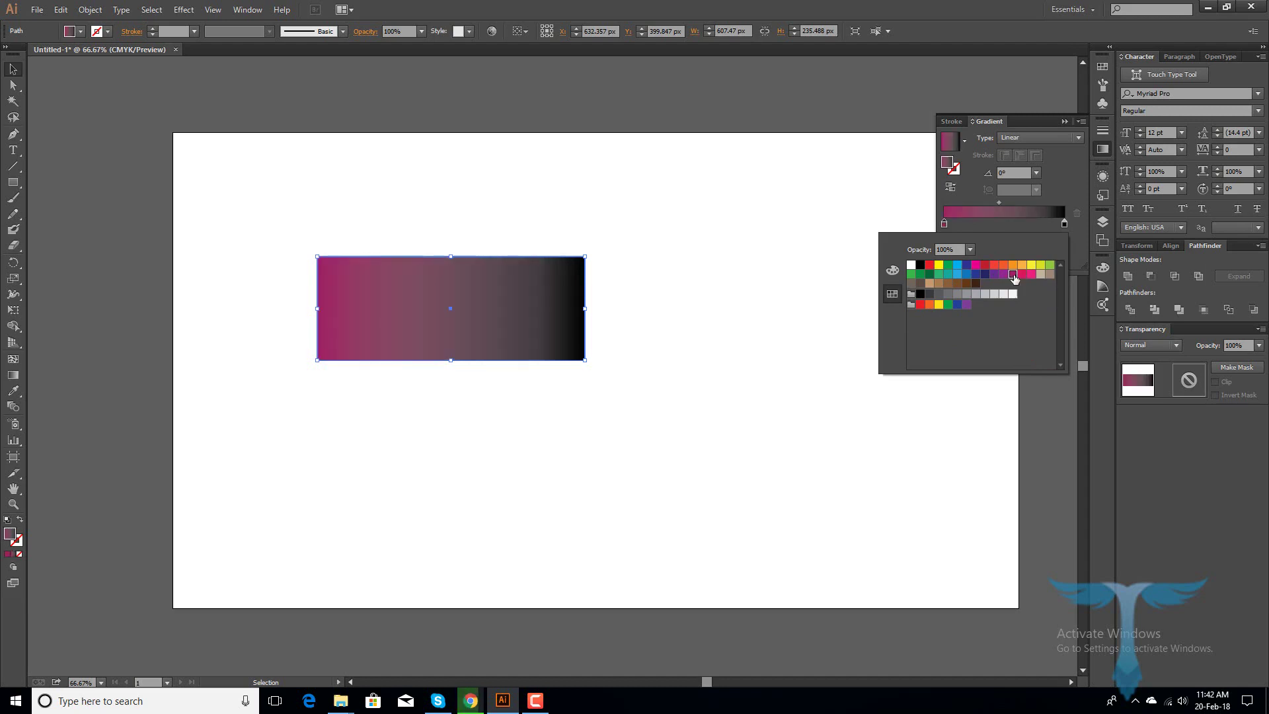
left_click(1065, 224)
double_click(1065, 224)
left_click(975, 265)
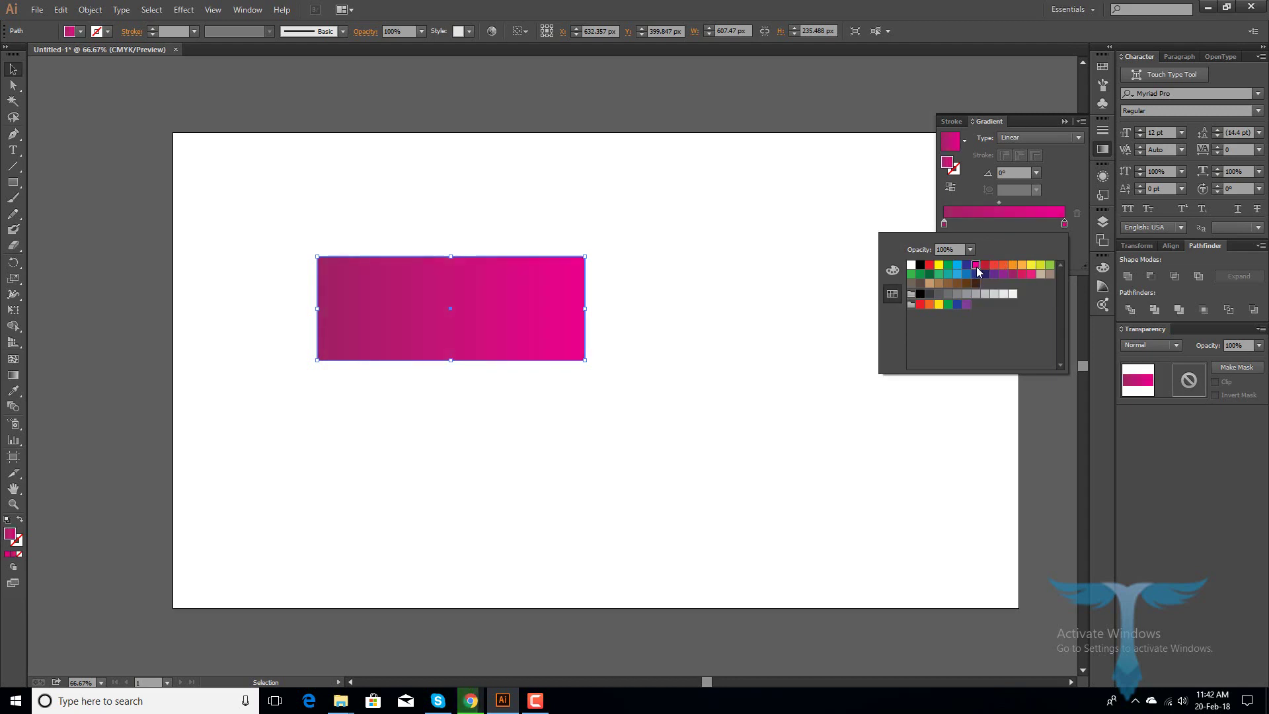
left_click(1051, 421)
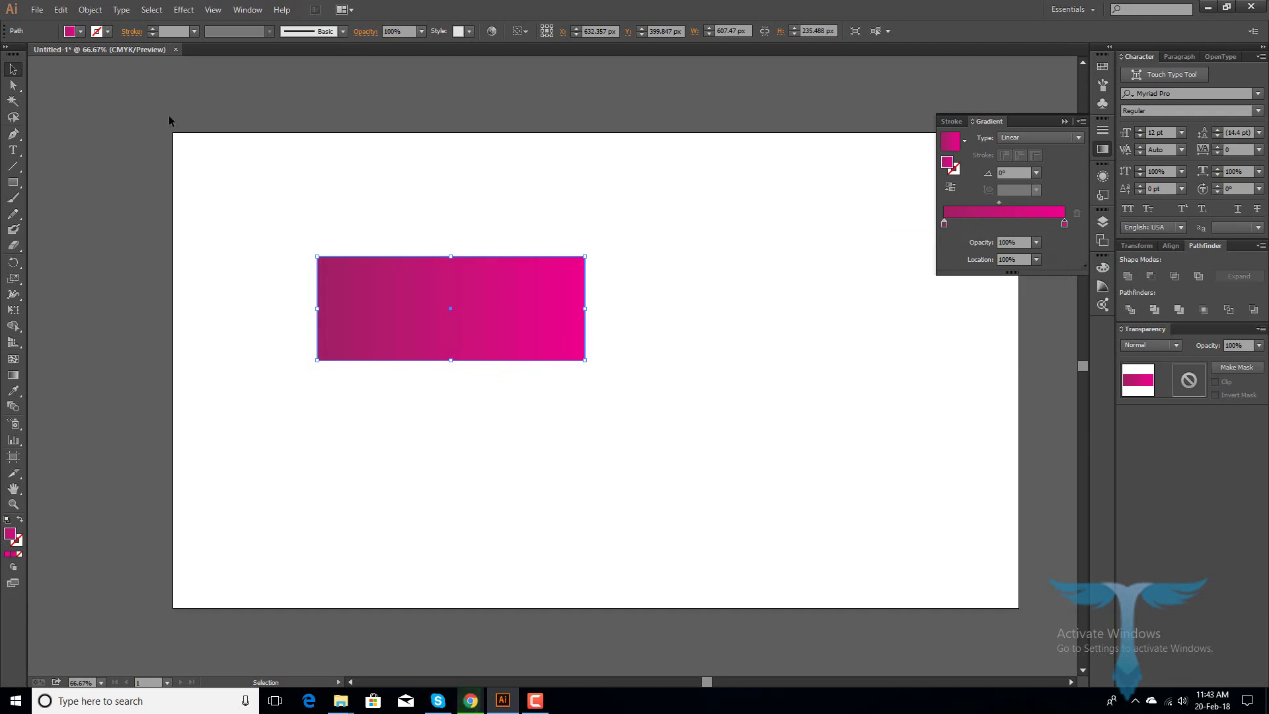
Draw a small rectangle about 156 by 180 px in the artboard's upper-right area and fill it with a blue swatch
left_click(13, 182)
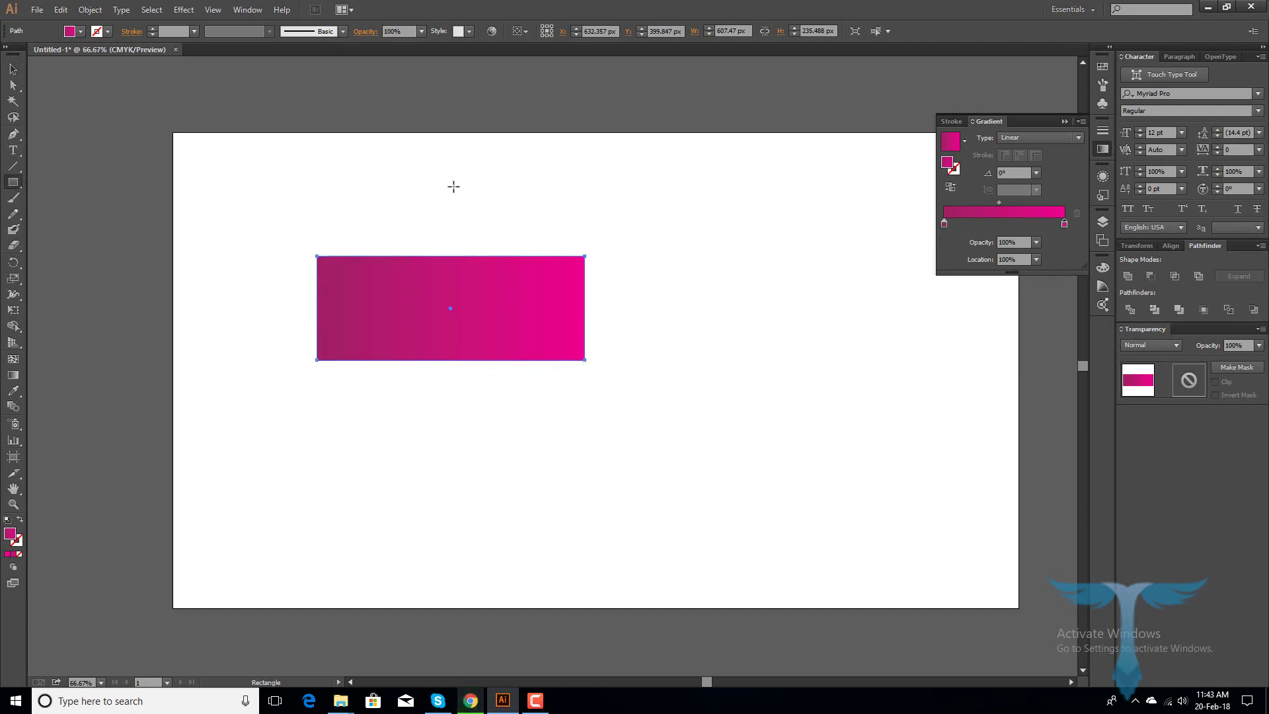
left_click_drag(727, 187, 795, 267)
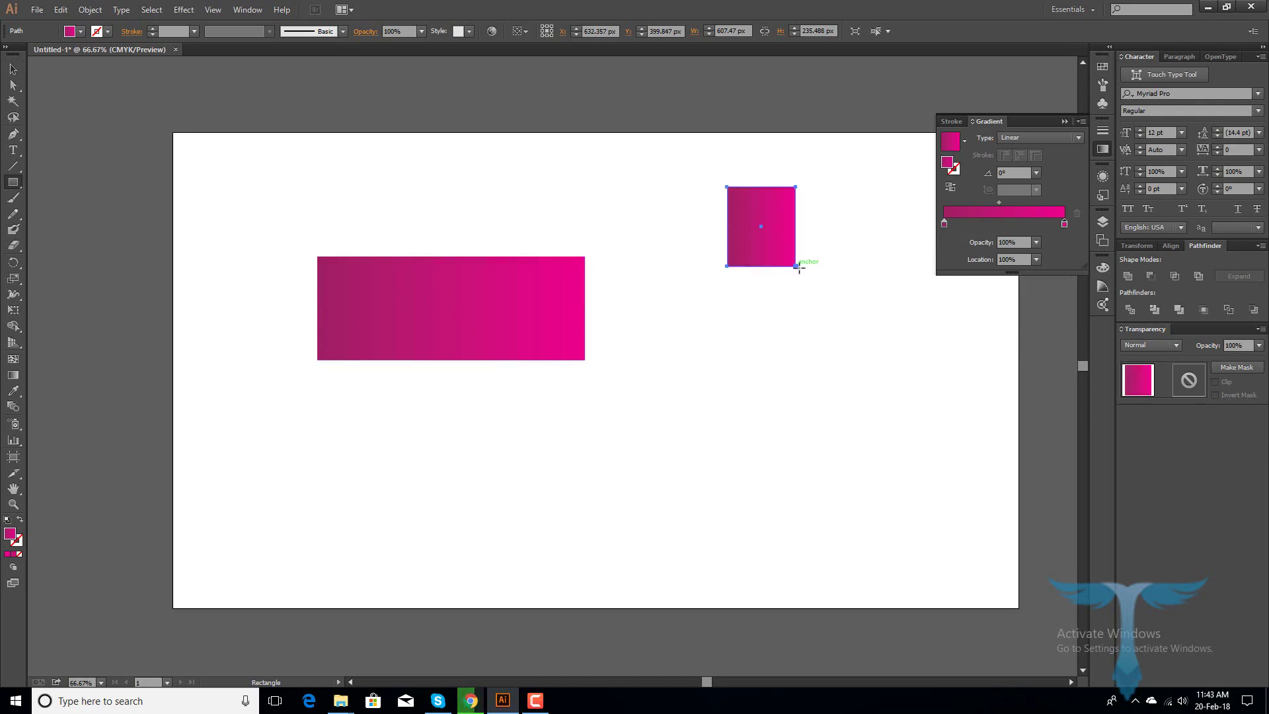
left_click(80, 32)
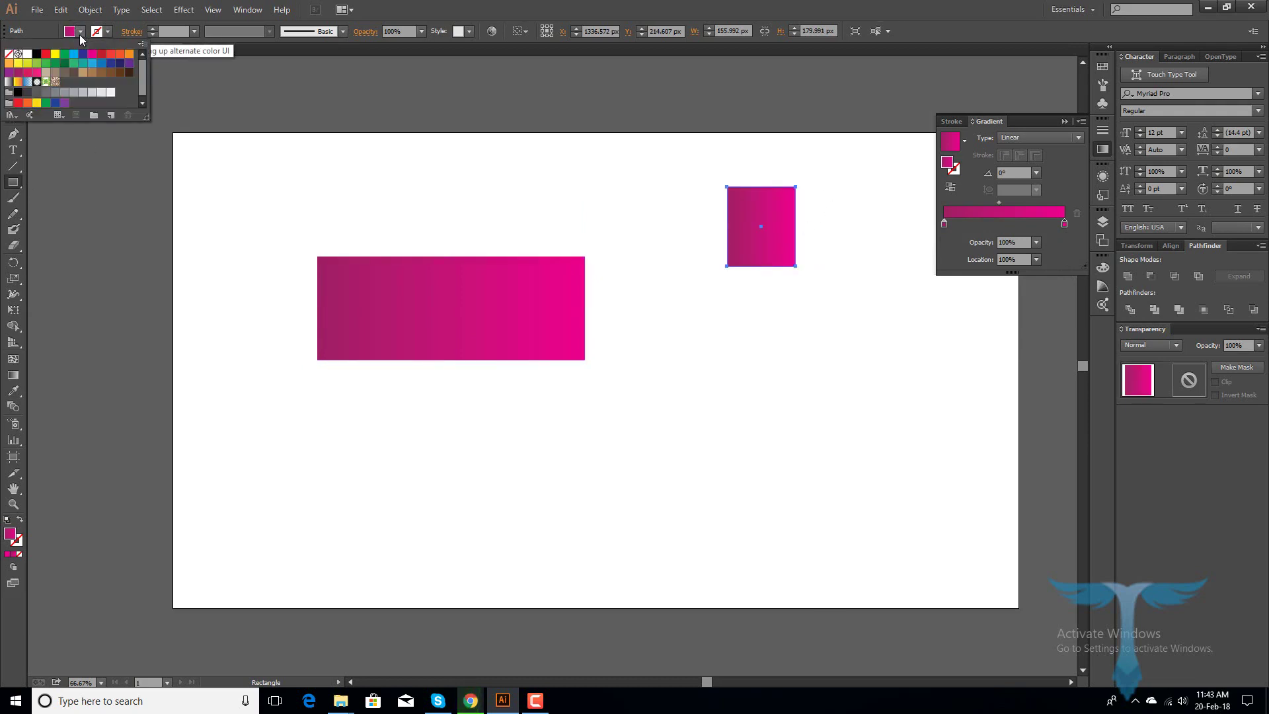
left_click(101, 63)
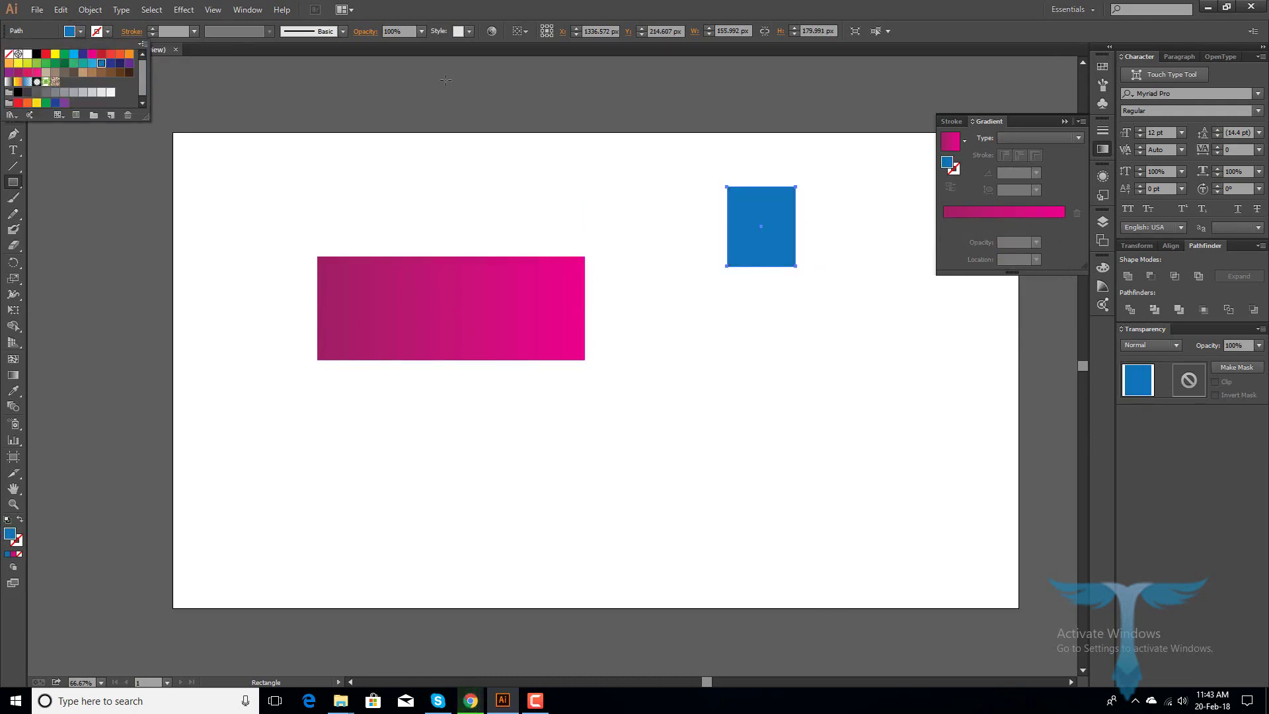
left_click(274, 94)
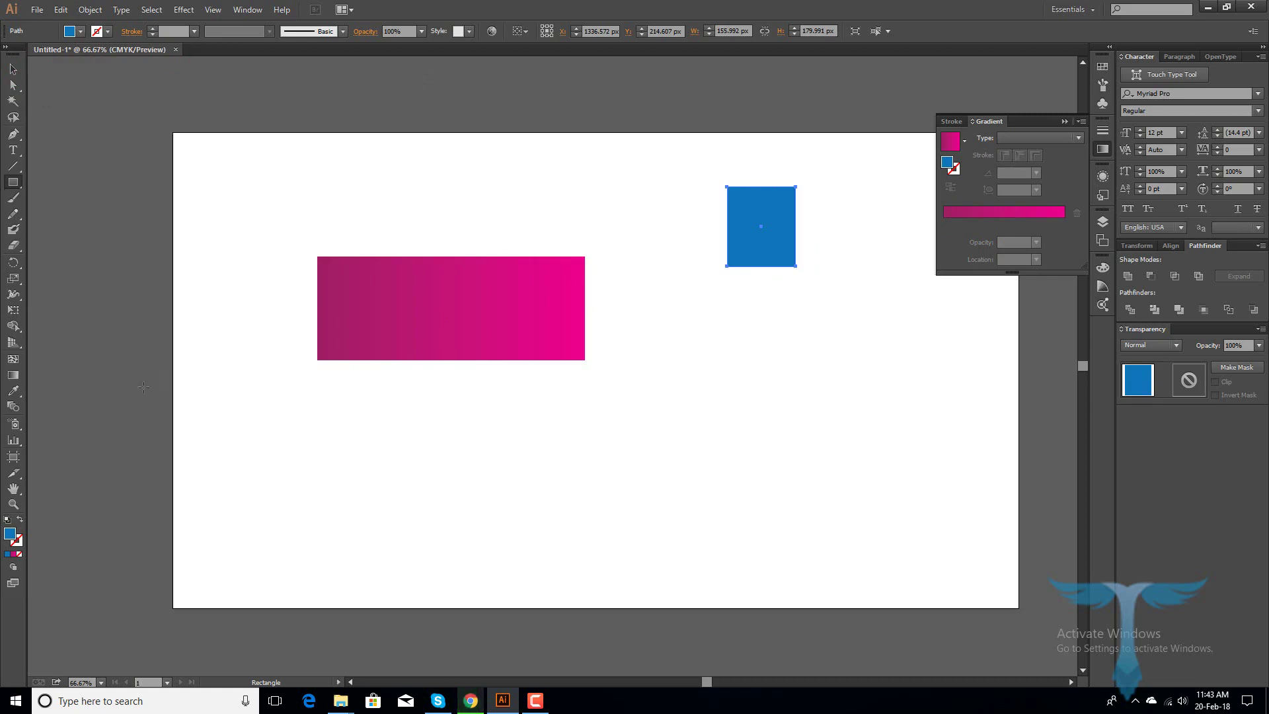
Change the small rectangle's fill to dark blue 1E3C51 with the Color Picker
double_click(10, 534)
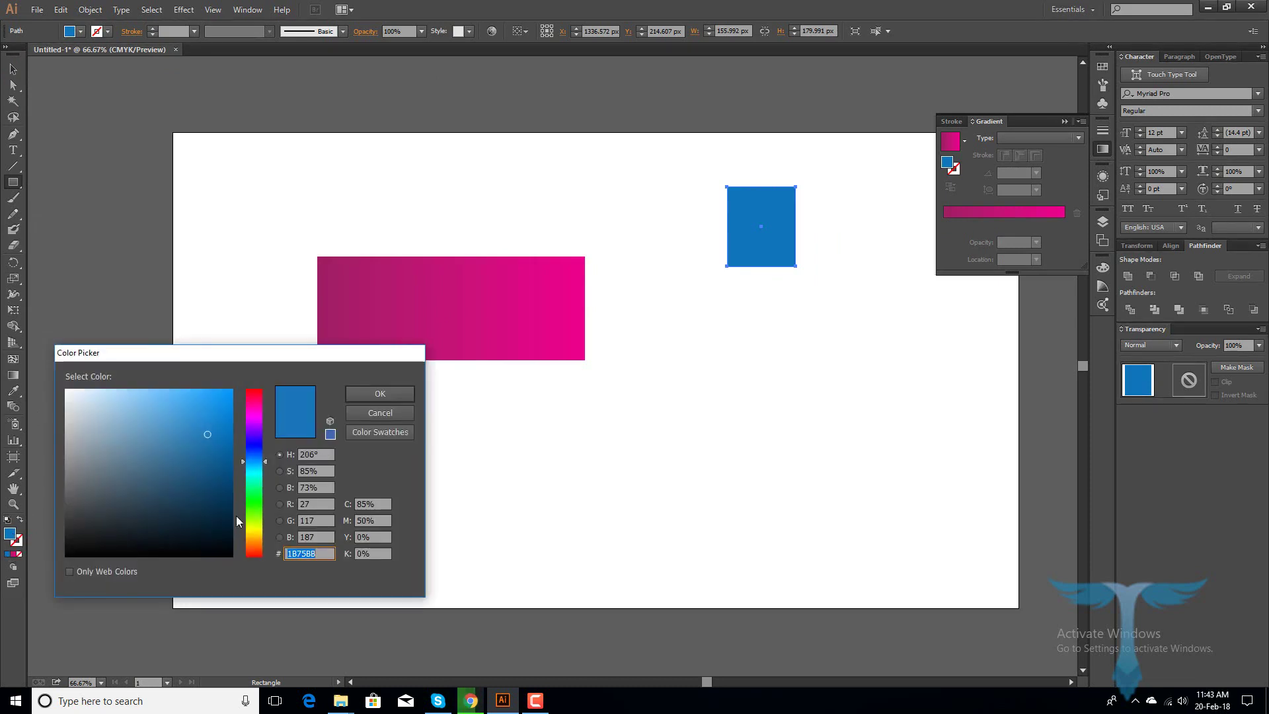
left_click(172, 502)
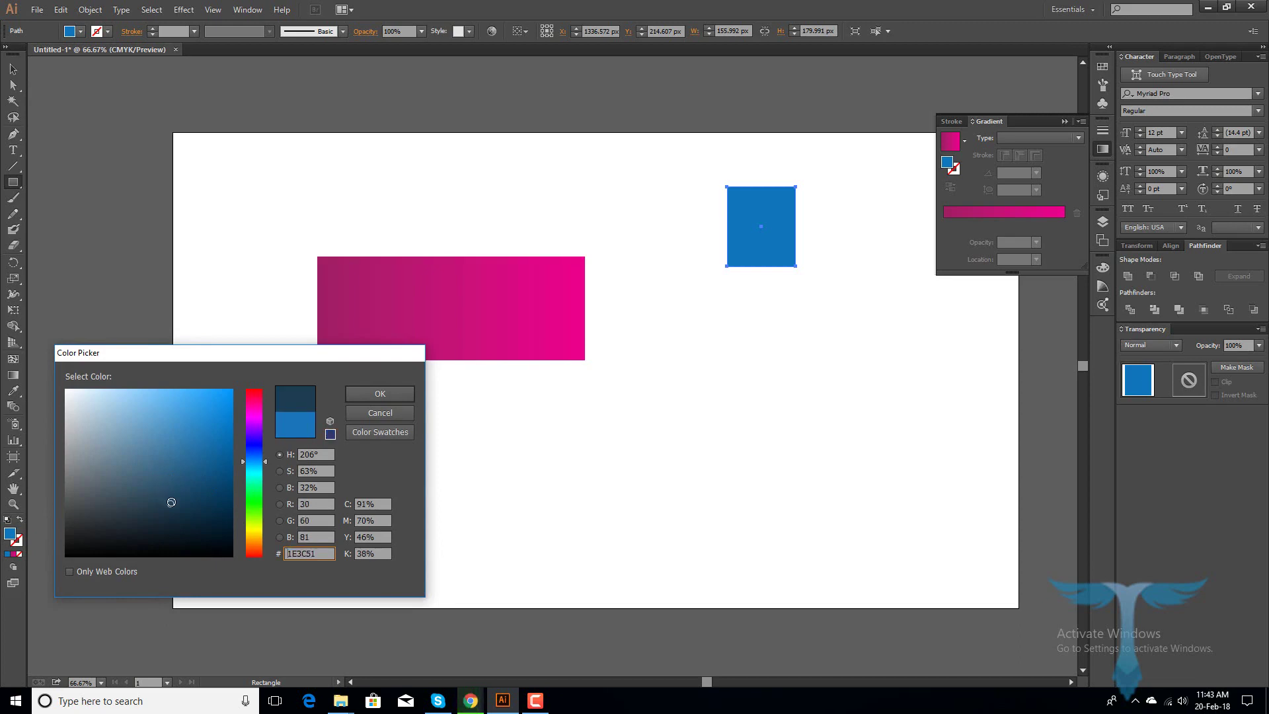
left_click(381, 393)
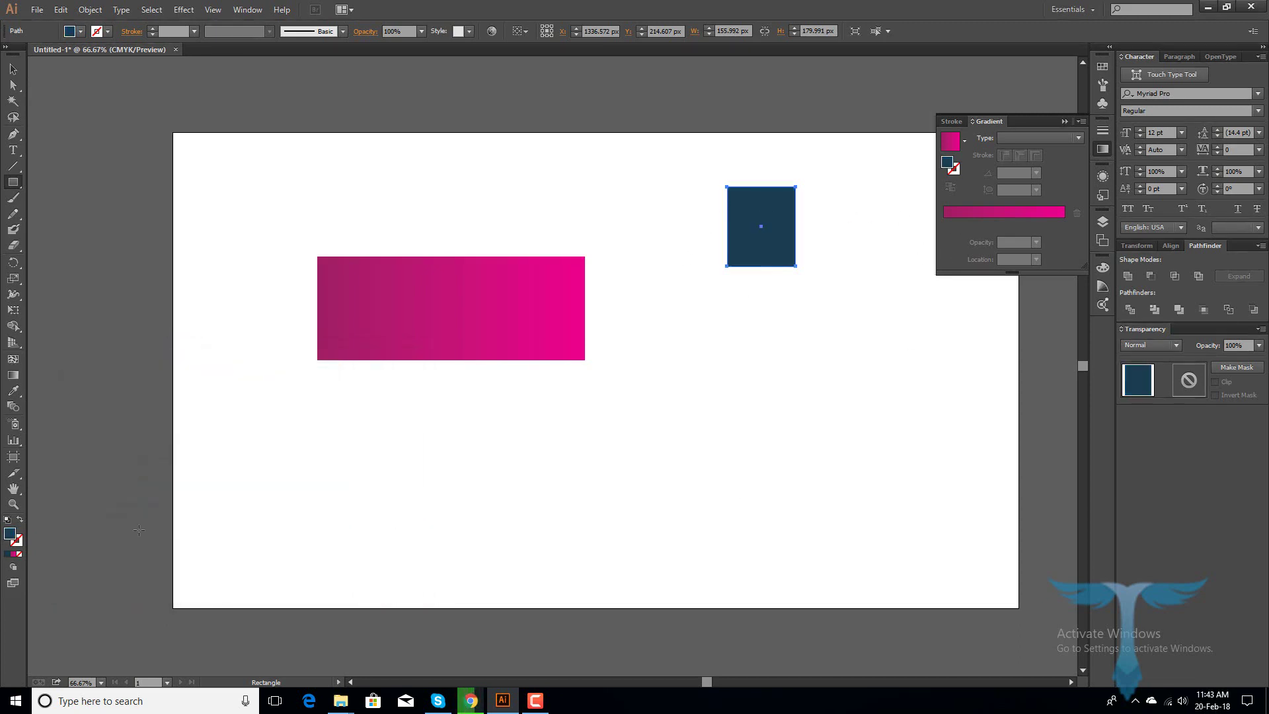
Inspect the hex code of the small rectangle's fill in the Color Picker
double_click(10, 536)
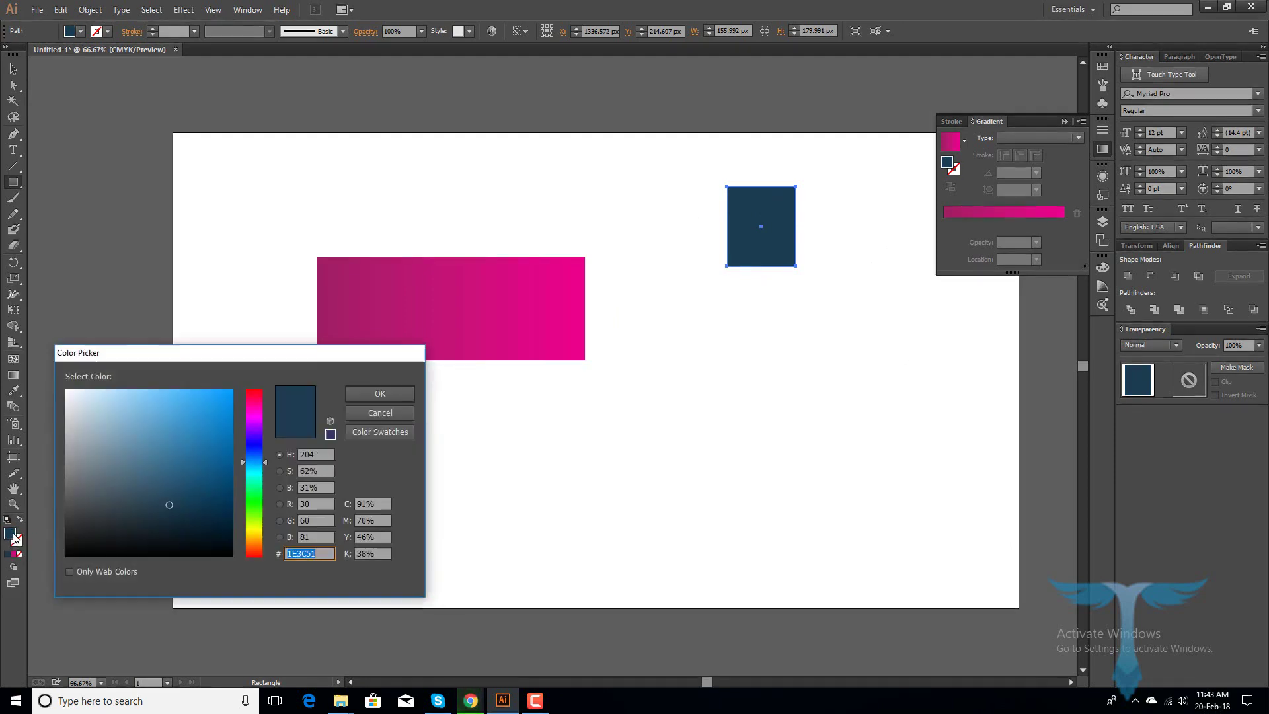
right_click(301, 553)
left_click(370, 413)
left_click(382, 394)
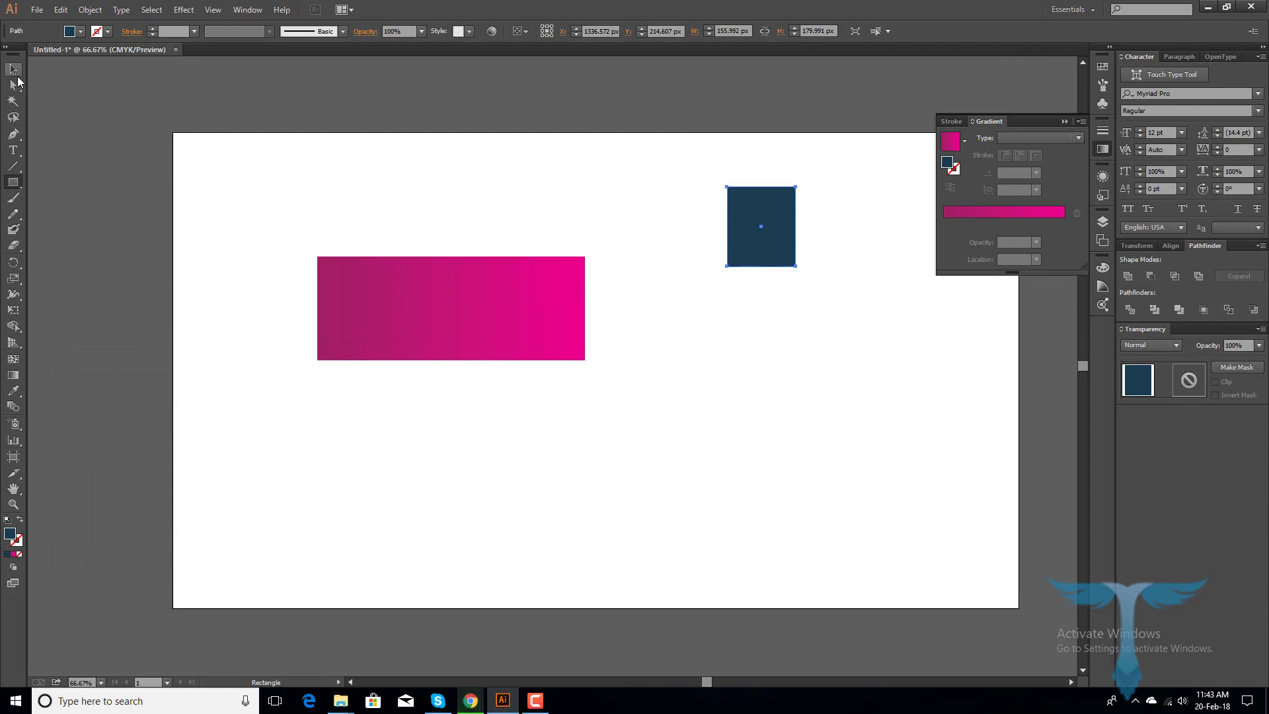
Select the wide rectangle and switch the color sliders of its dark magenta gradient stop from CMYK to RGB
left_click(13, 76)
left_click(410, 291)
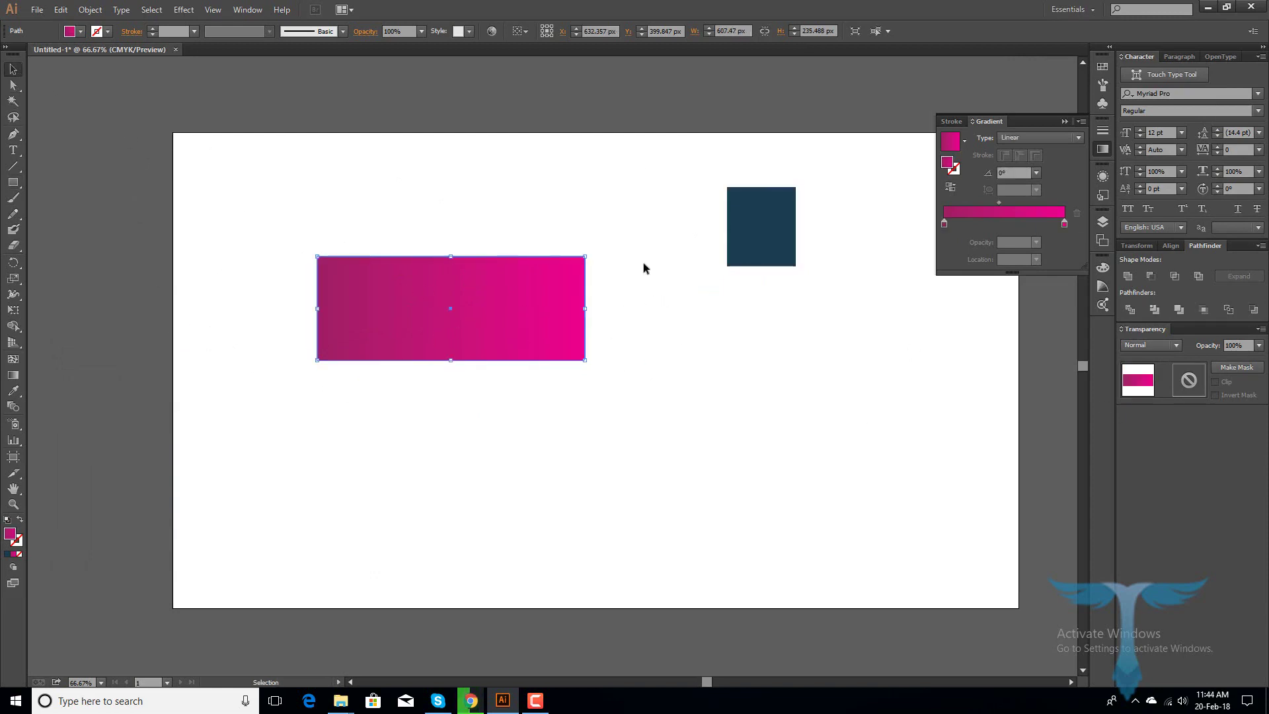
double_click(944, 225)
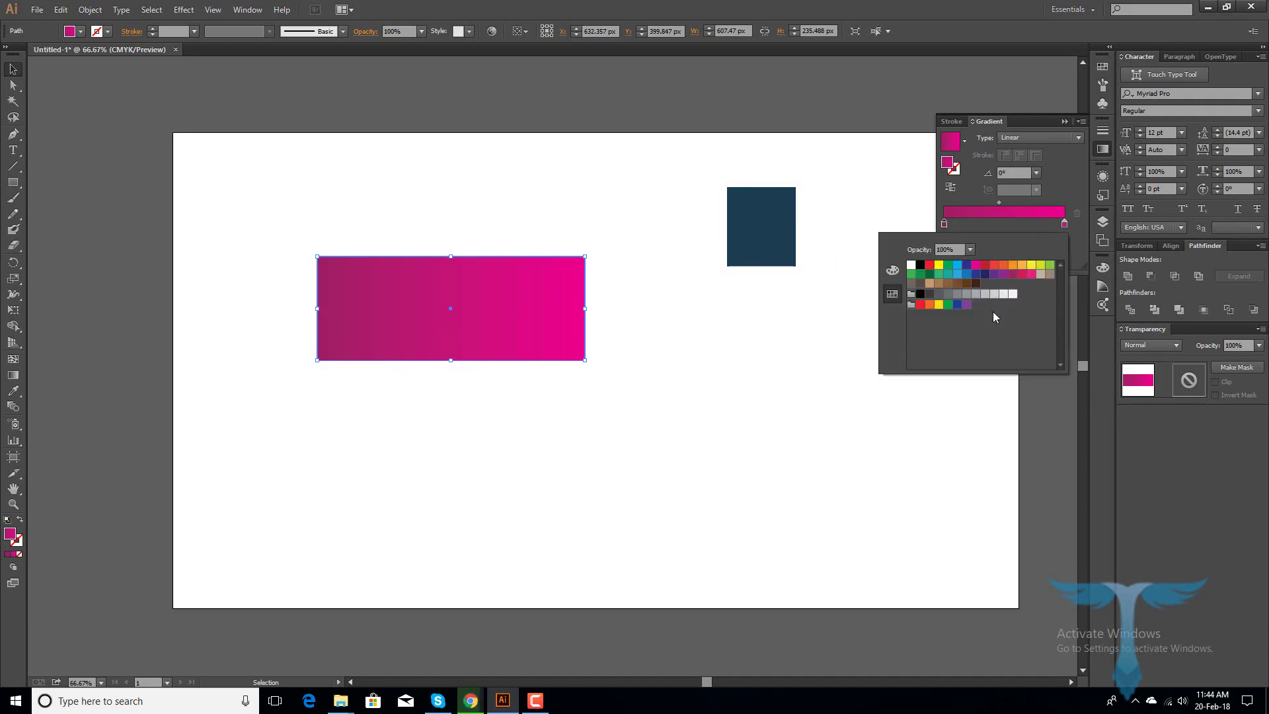
left_click(892, 270)
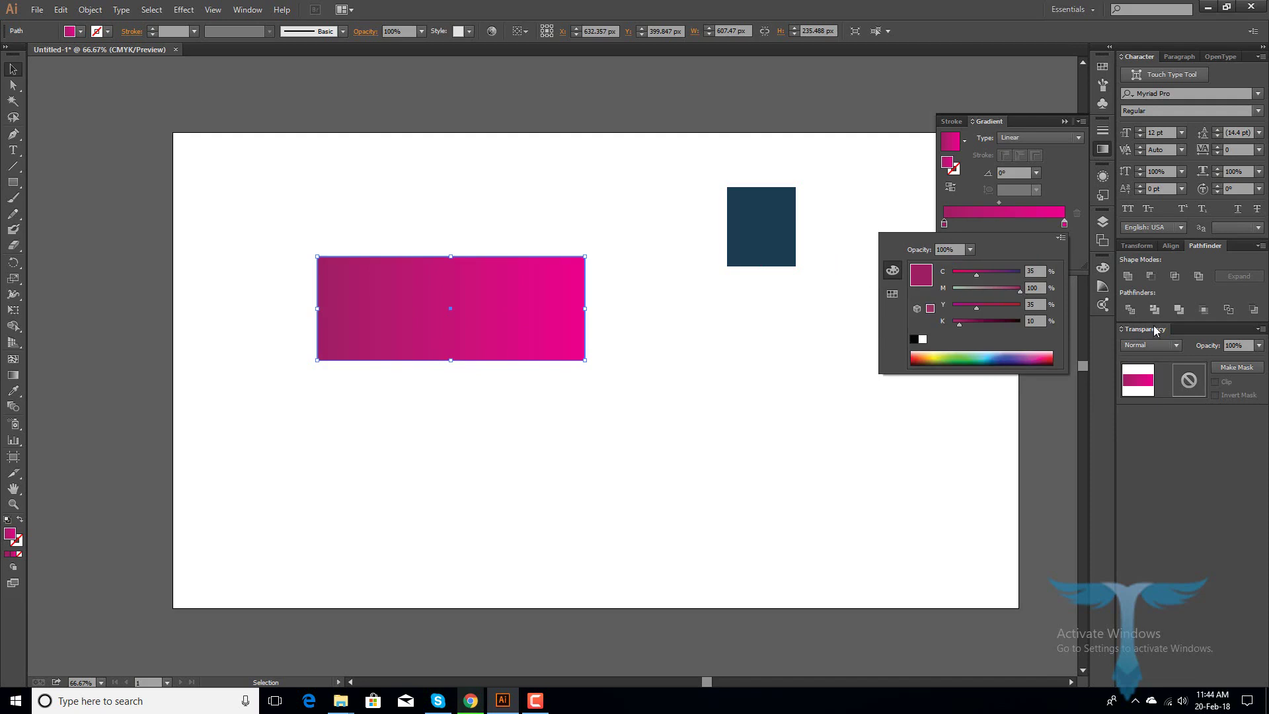
left_click(892, 293)
left_click(893, 273)
left_click(892, 293)
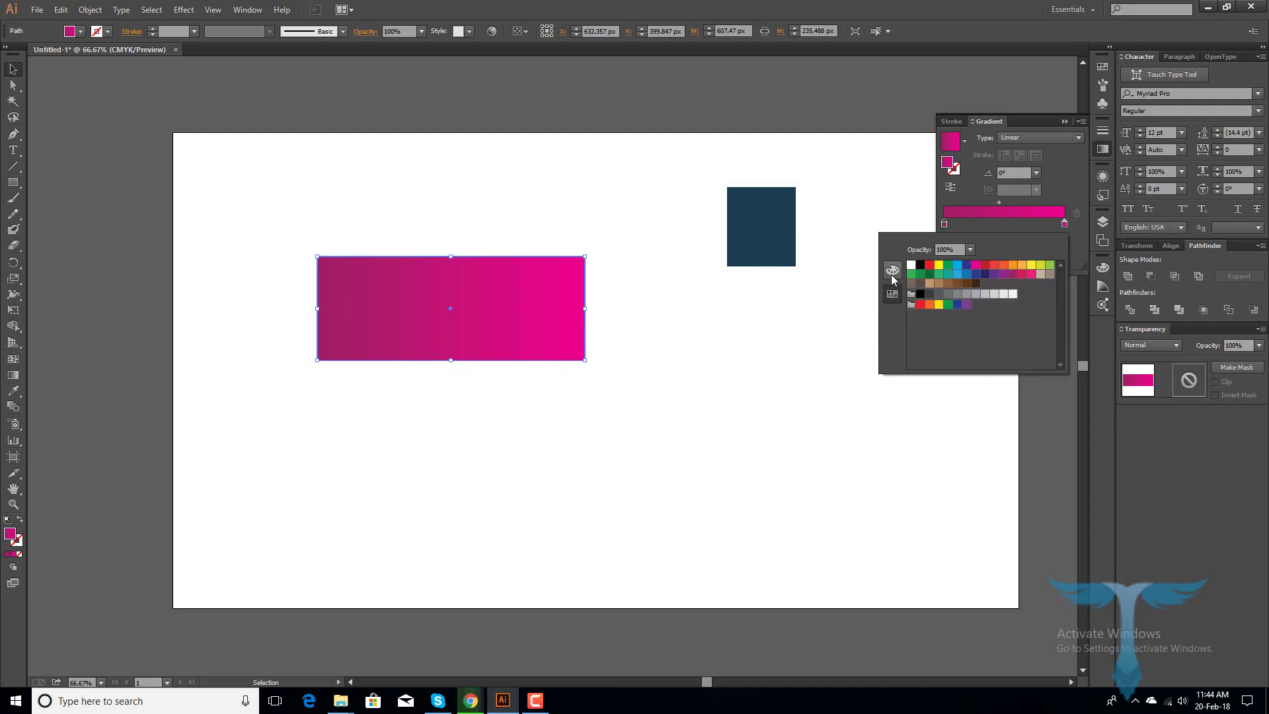
left_click(890, 275)
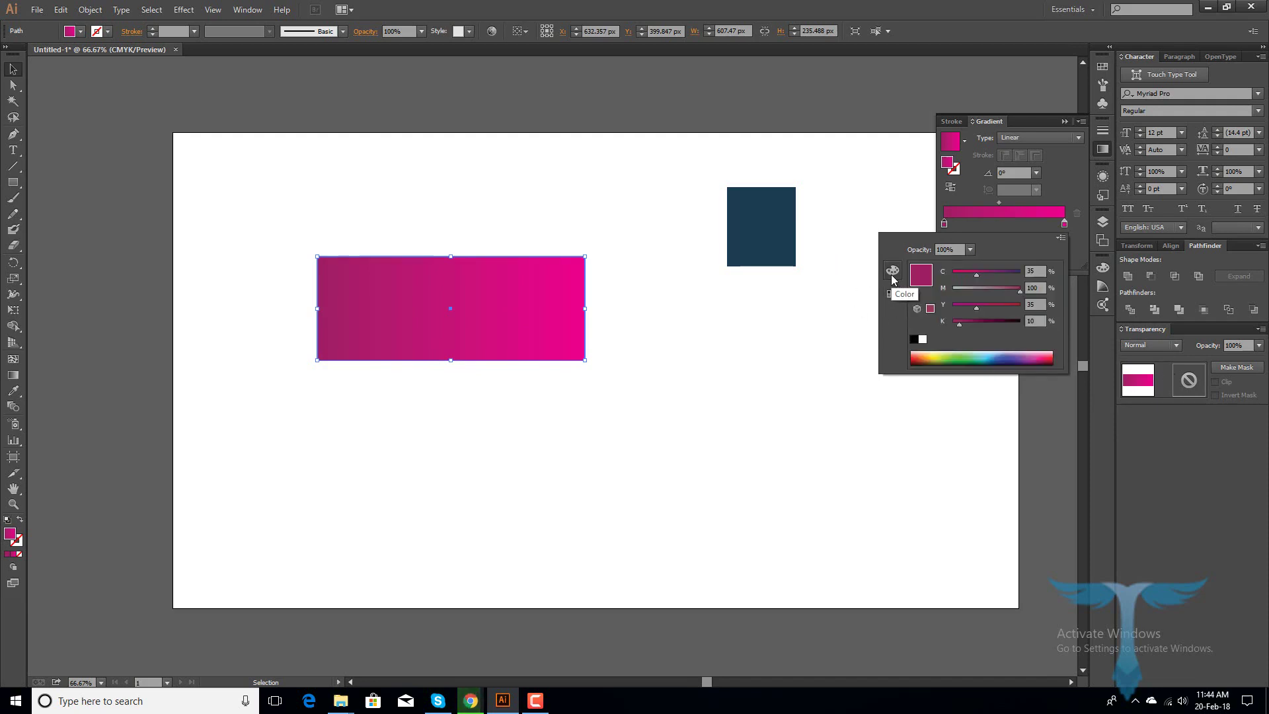
left_click(1062, 239)
left_click(1099, 256)
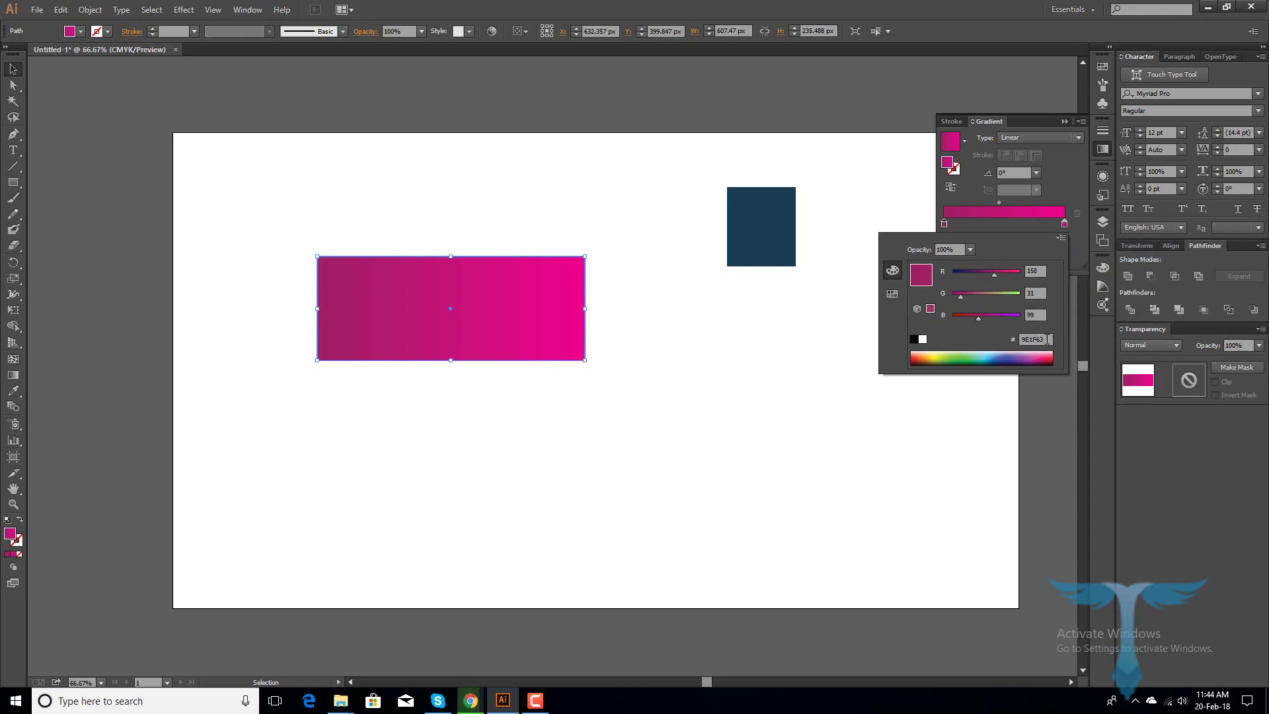
Set the wide rectangle's dark magenta gradient stop to the copied dark blue hex code and adjust the gradient midpoint to 48.48%
left_click_drag(1044, 340, 976, 343)
key("BackSpace")
key("ctrl+v")
key("Return")
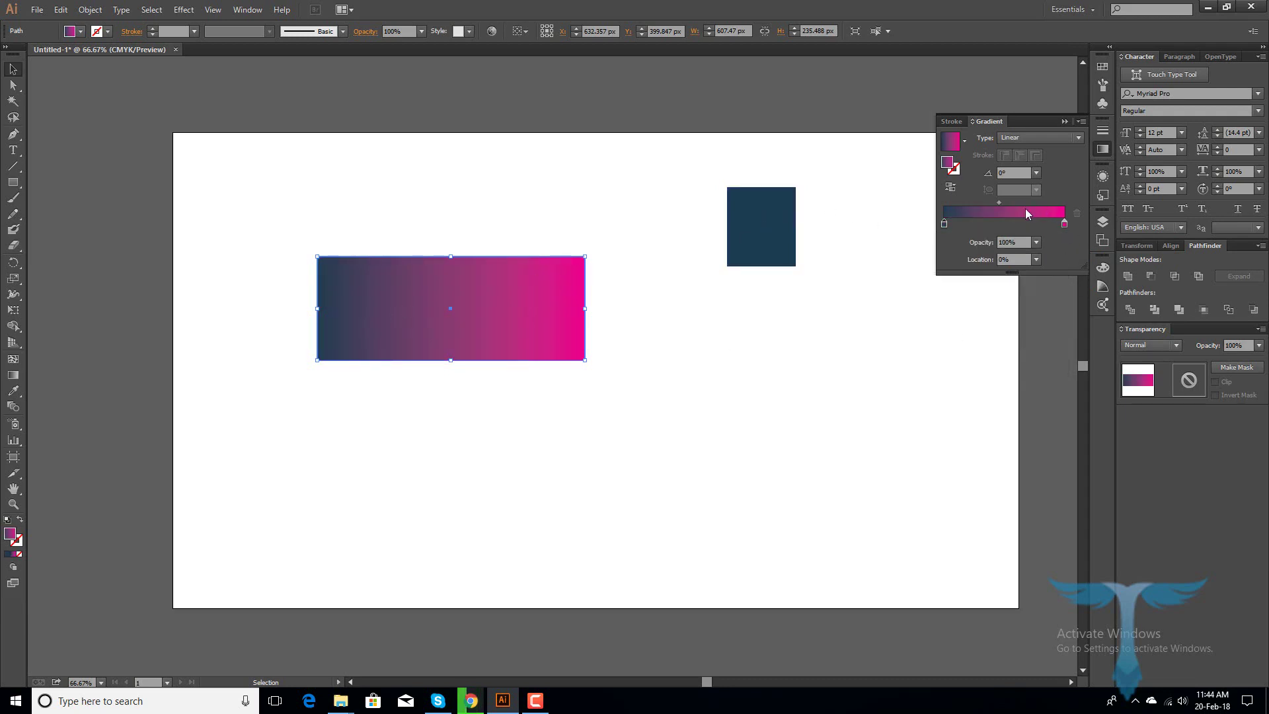
left_click_drag(999, 202, 1044, 204)
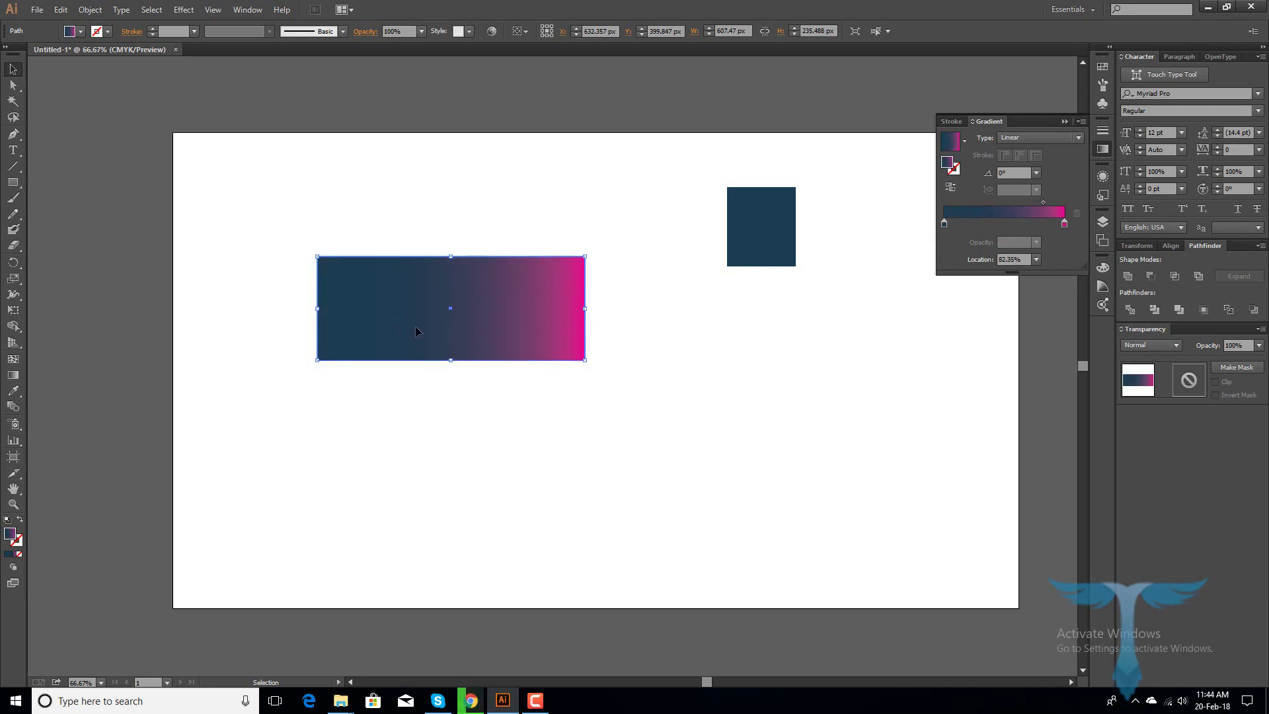
left_click_drag(1043, 206, 1002, 213)
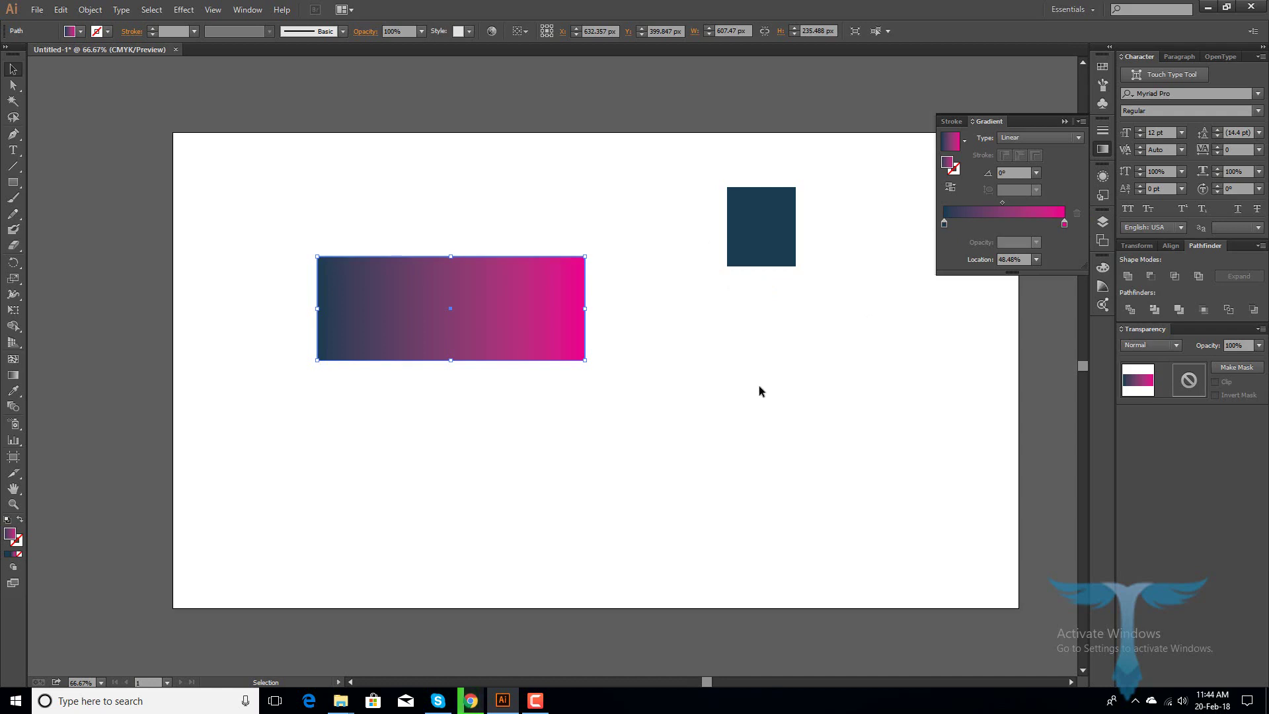
Place the "pixels + code" JPG from the Desktop at about 475 by 237 px and move it below the wide rectangle
left_click(37, 9)
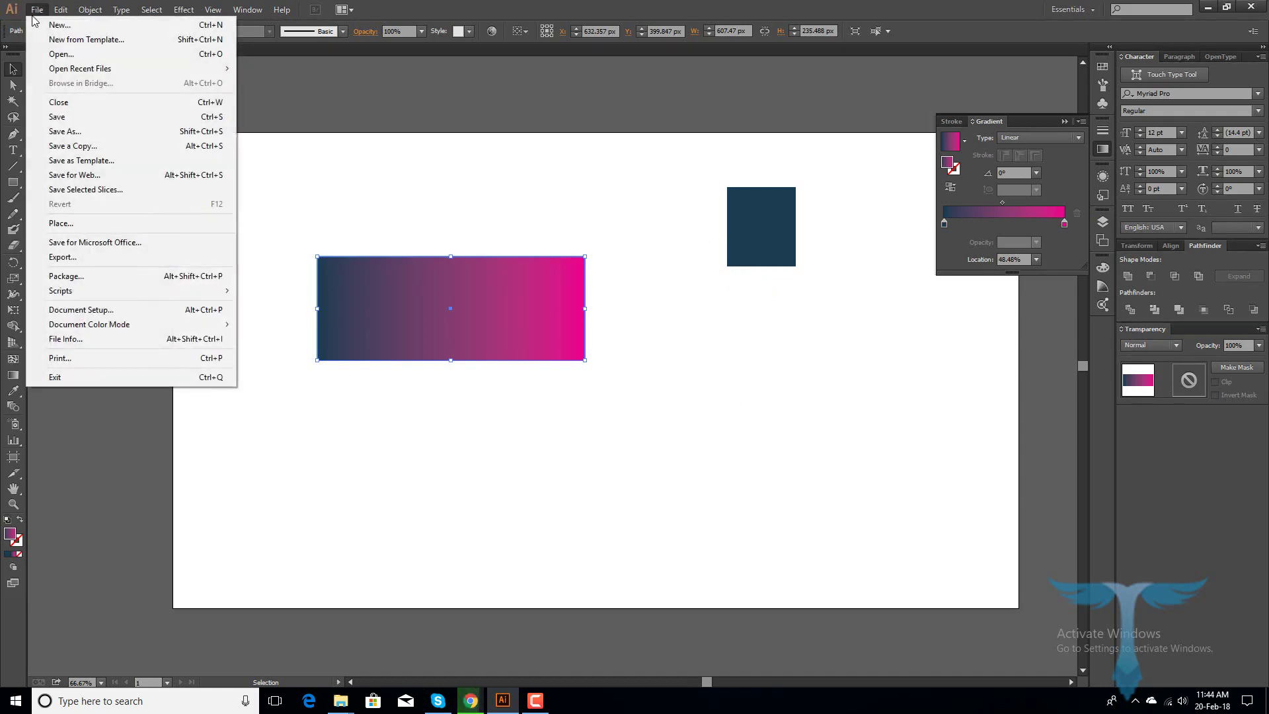
left_click(61, 223)
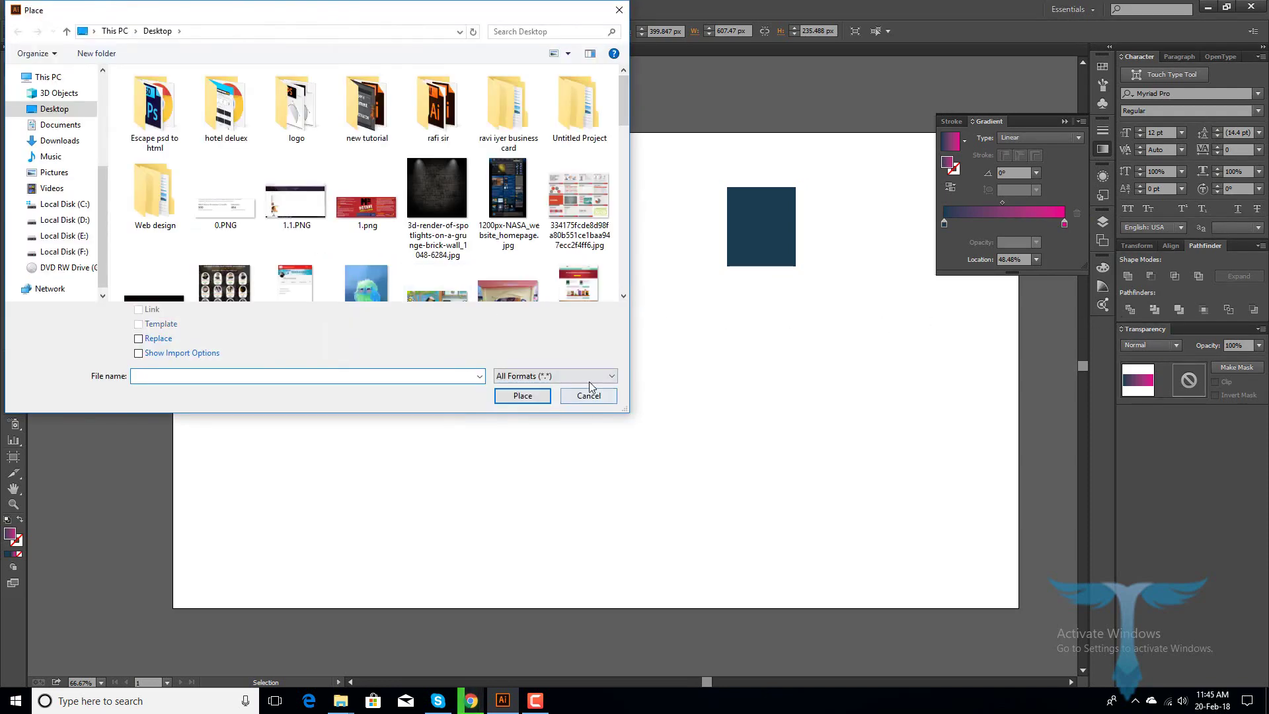
scroll(428, 293, "down", 1)
scroll(428, 293, "down", 3)
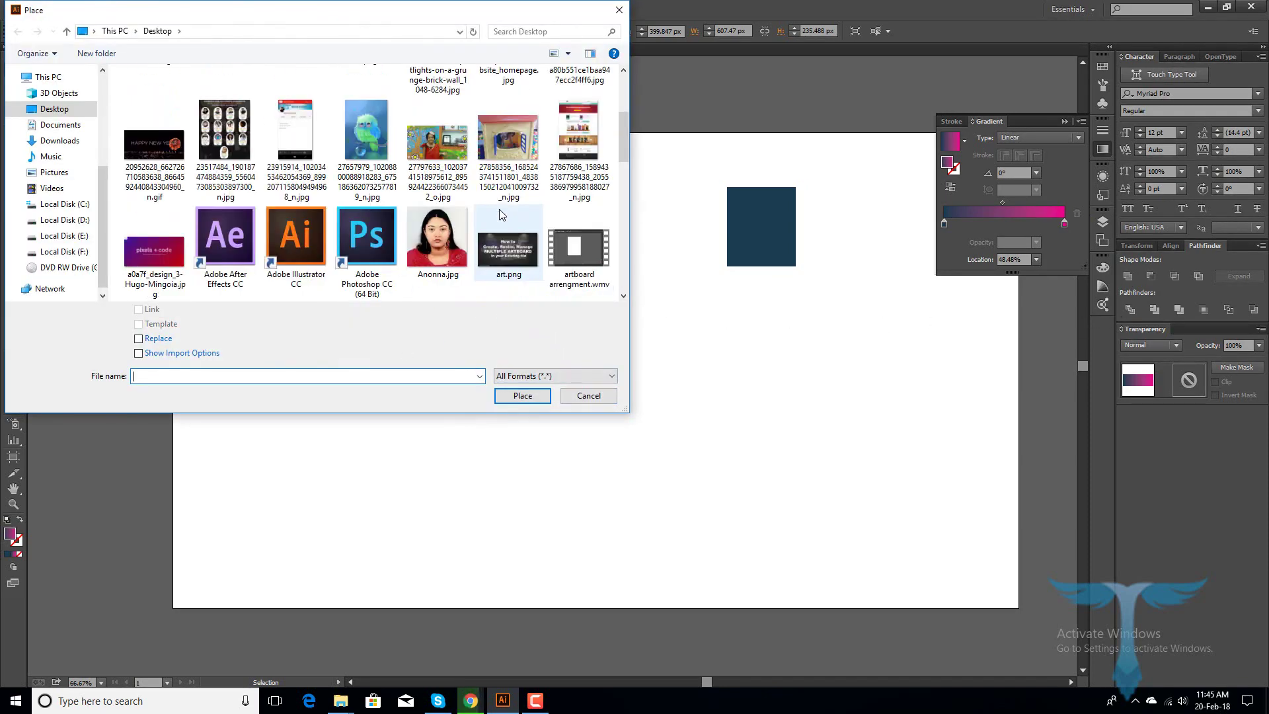
left_click(150, 170)
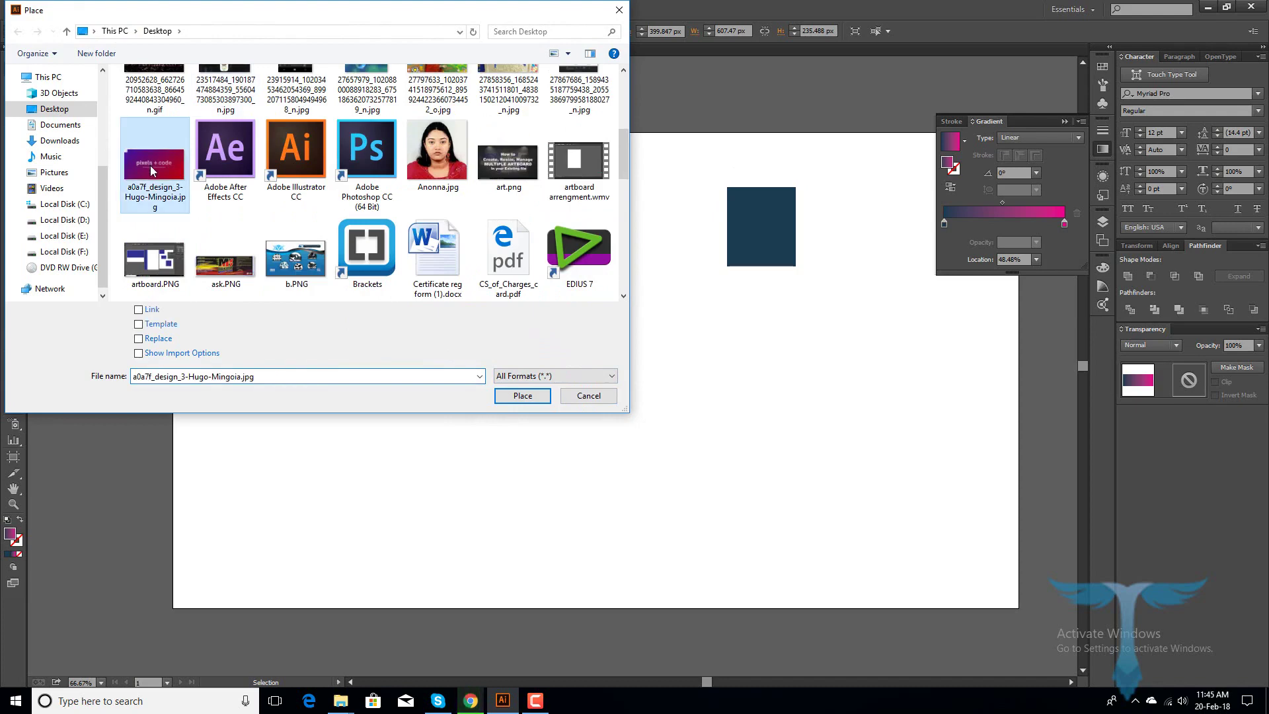
left_click(526, 399)
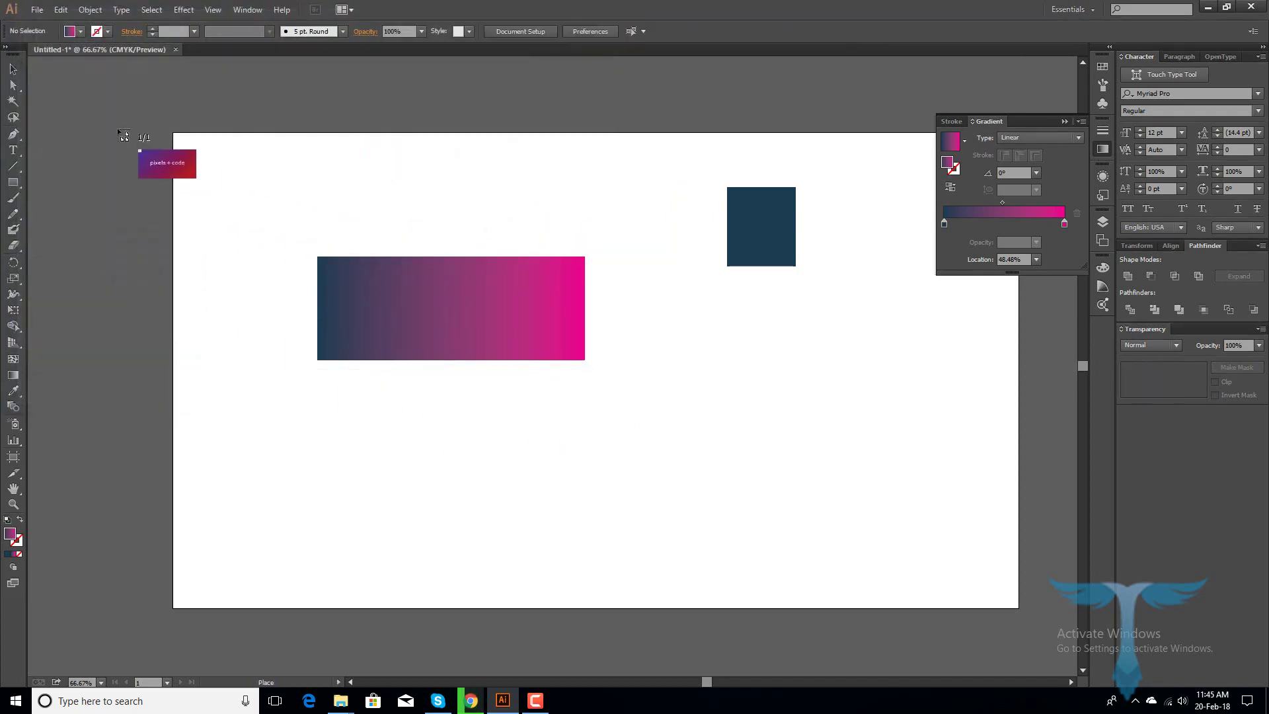
left_click_drag(92, 118, 301, 268)
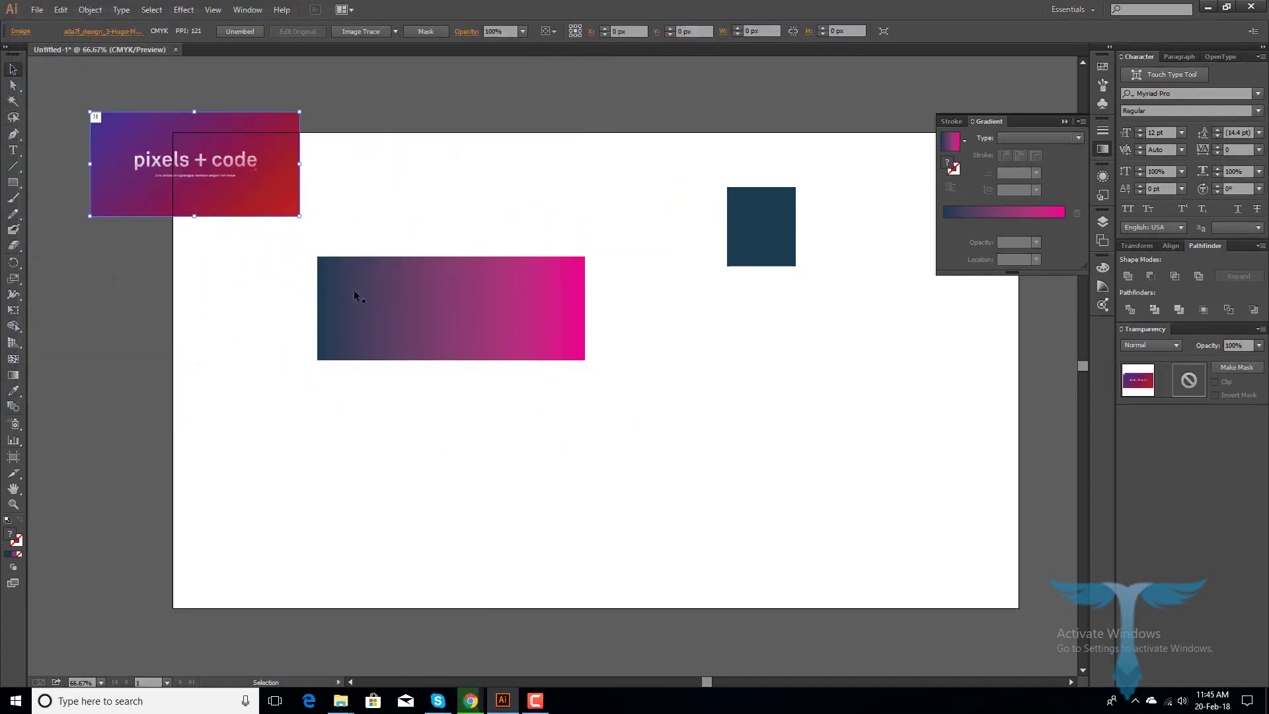
left_click(426, 107)
left_click_drag(230, 208, 412, 531)
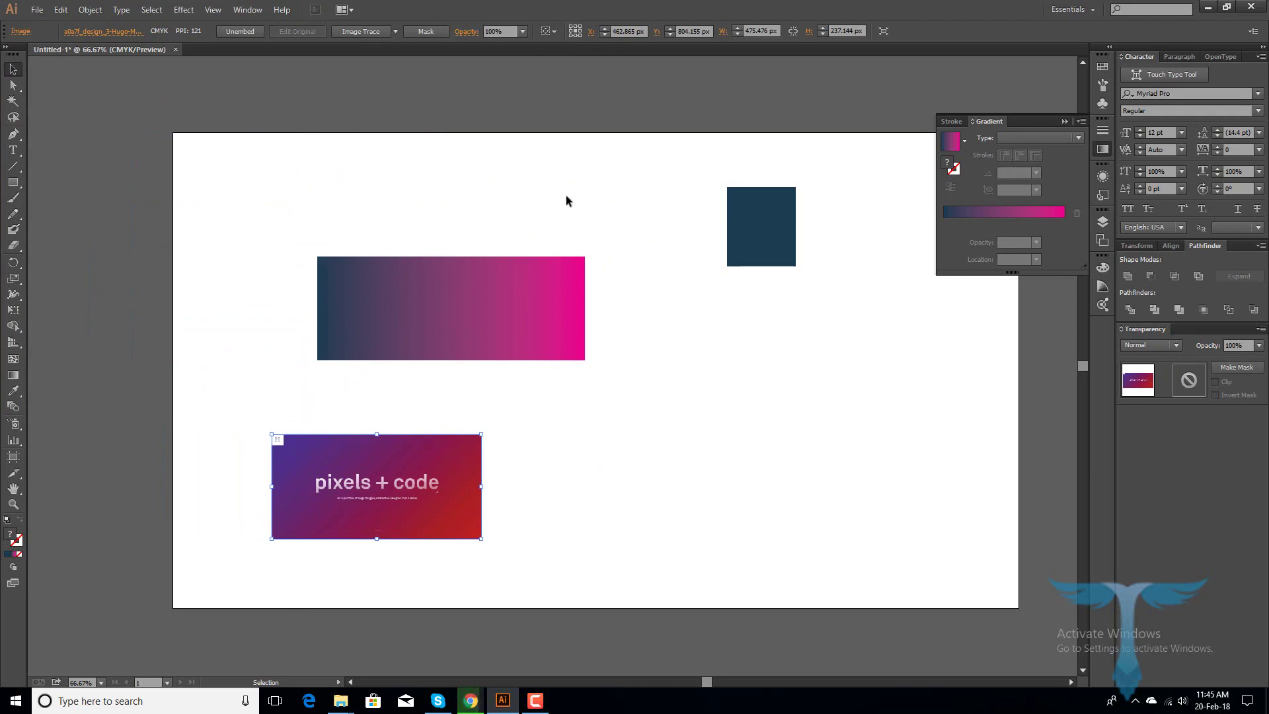
Try to sample the placed image's colors onto the wide rectangle with the Eyedropper, and restore the rectangle's gradient fill
left_click(473, 325)
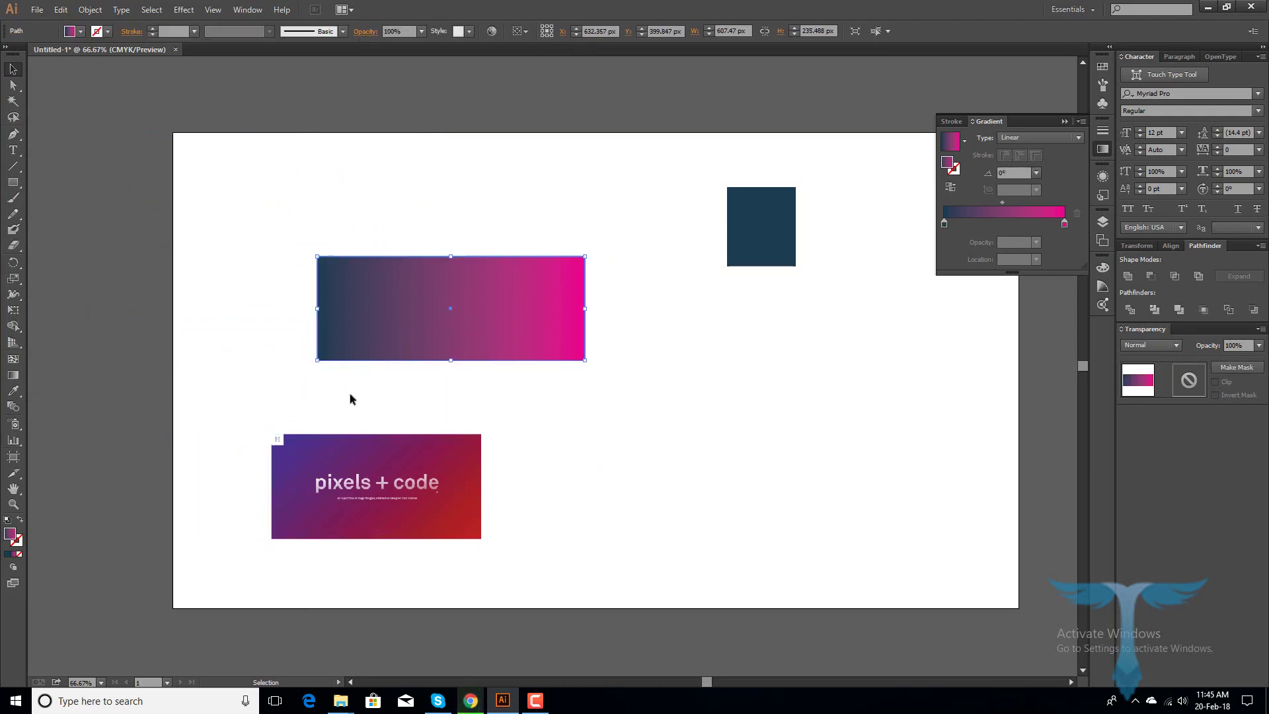
left_click(13, 391)
left_click(469, 482)
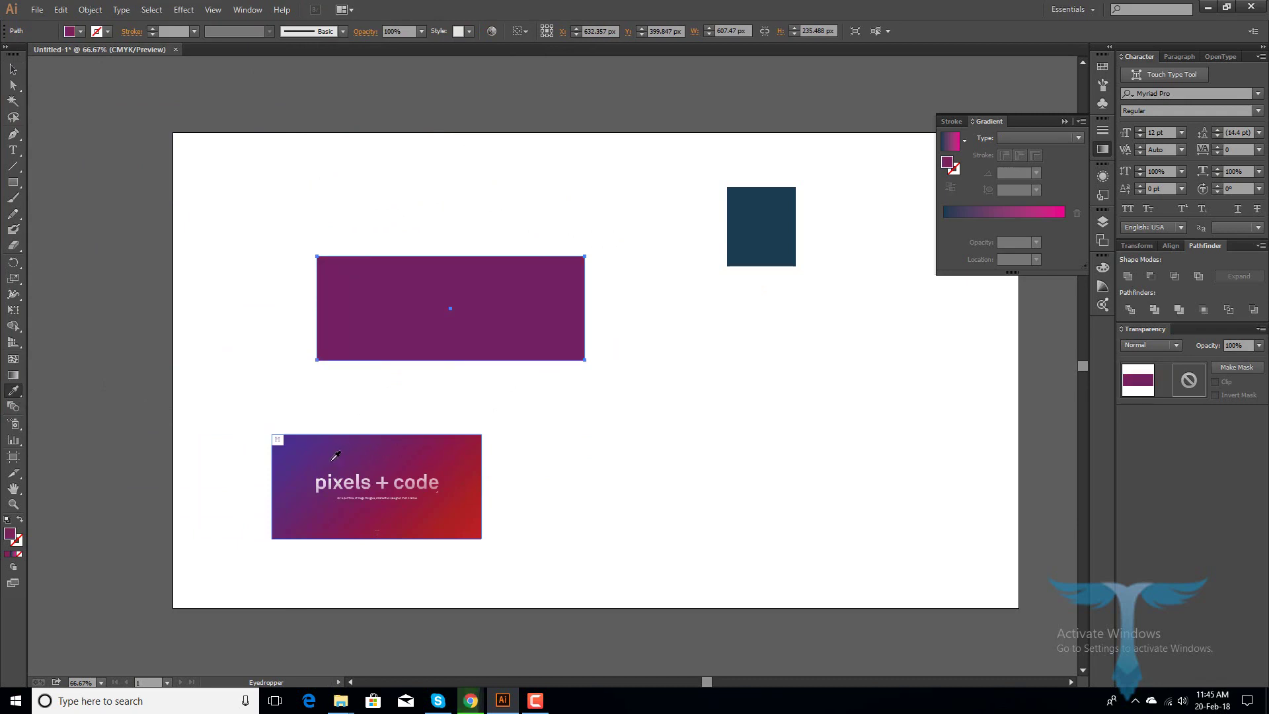
left_click(477, 496)
left_click(329, 463)
left_click(12, 70)
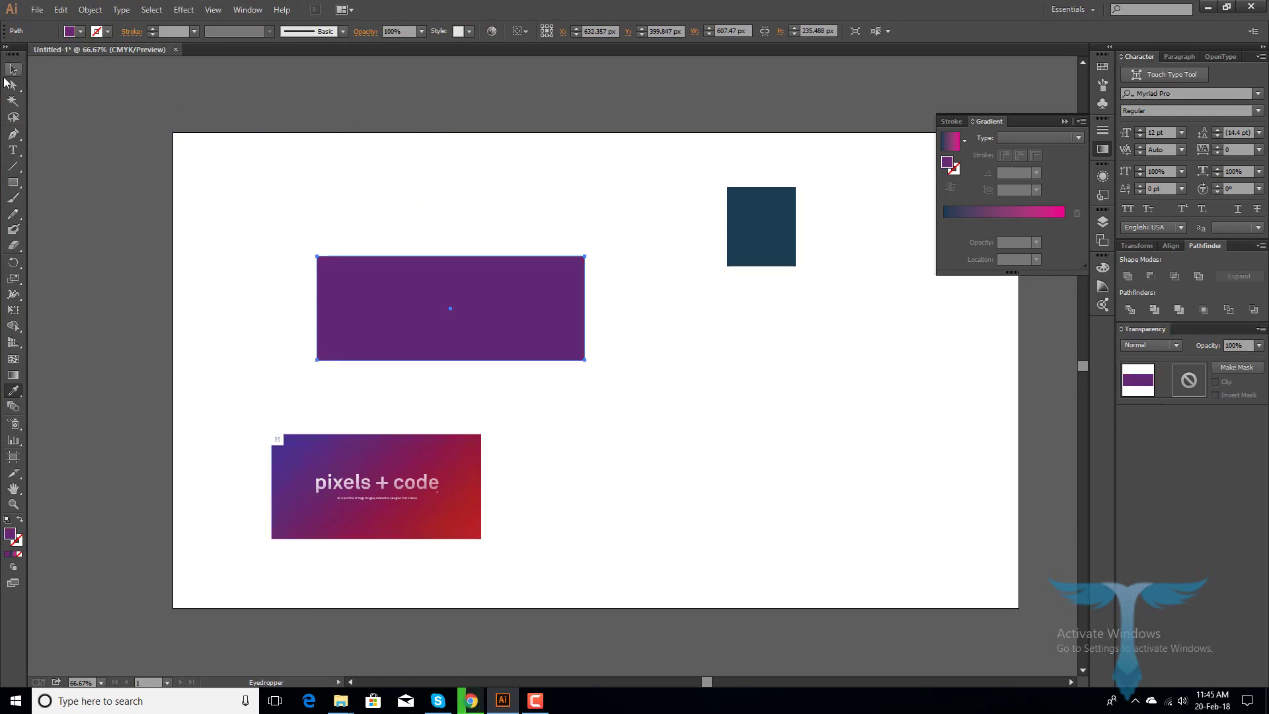
key("period")
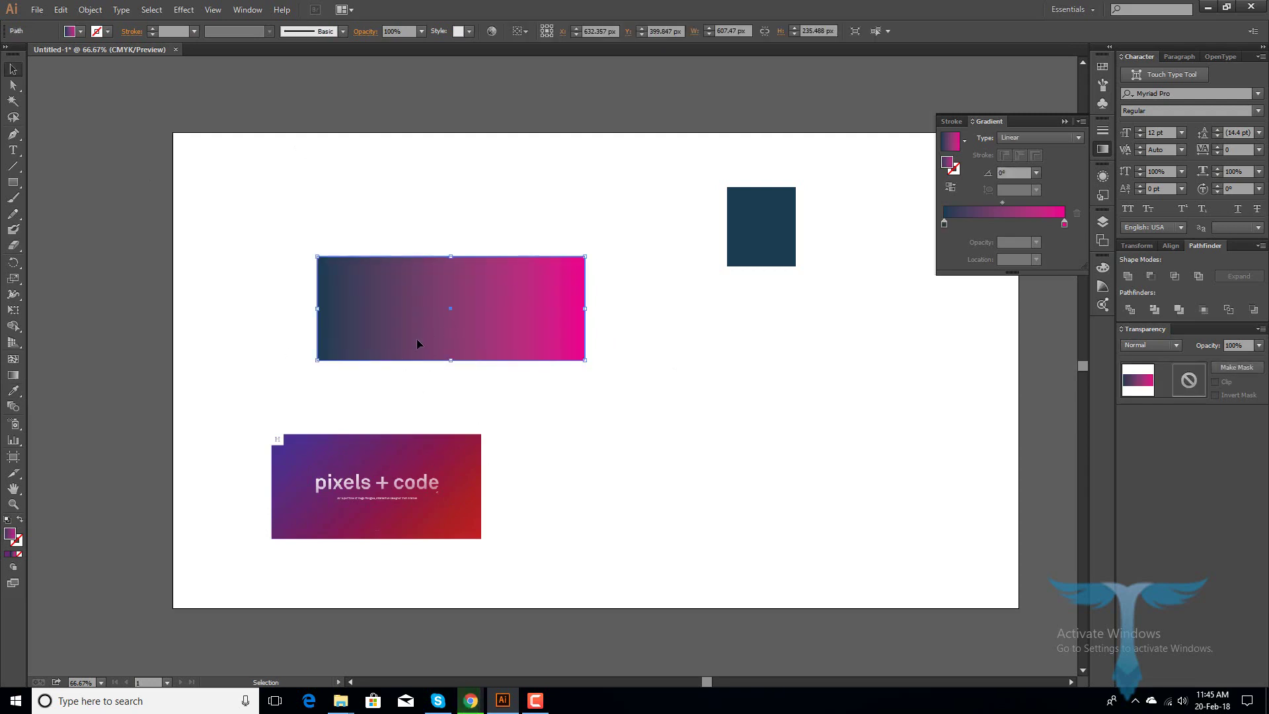
Recolor the wide rectangle's dark blue gradient stop with purple and its pink stop with red, sampled from the placed image
double_click(944, 224)
key("s")
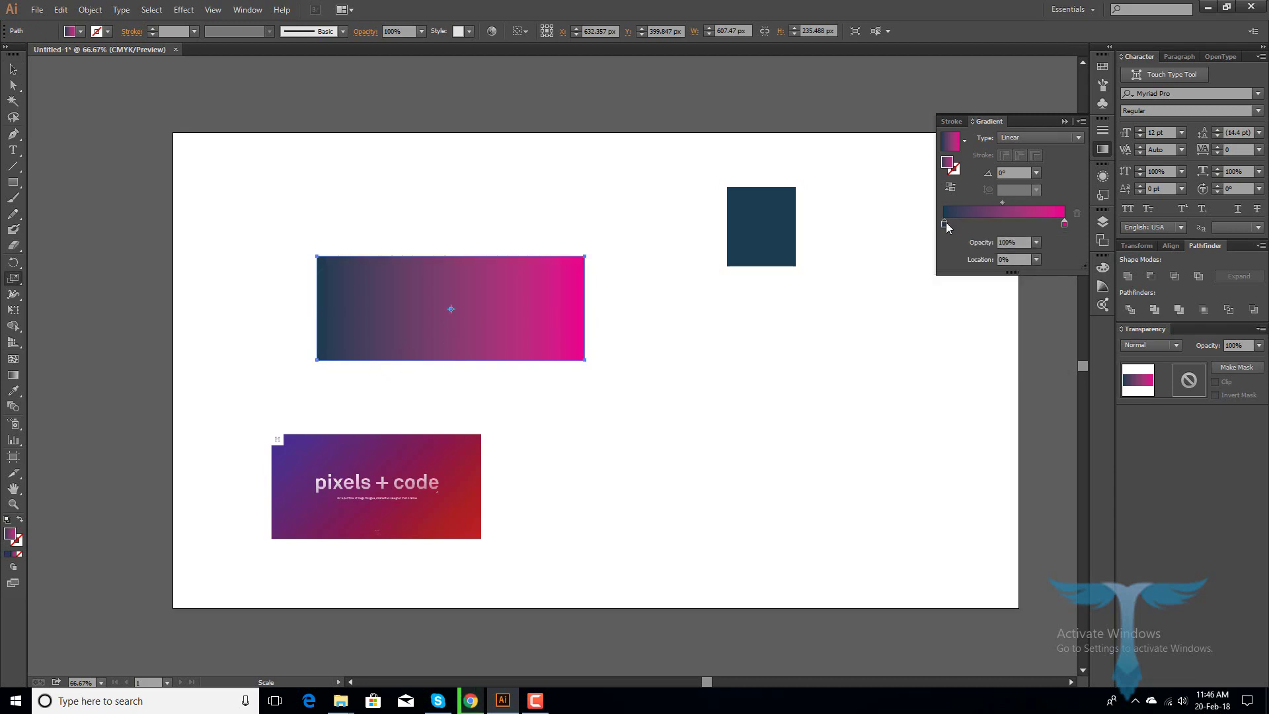
key("i")
left_click(336, 453, "shift")
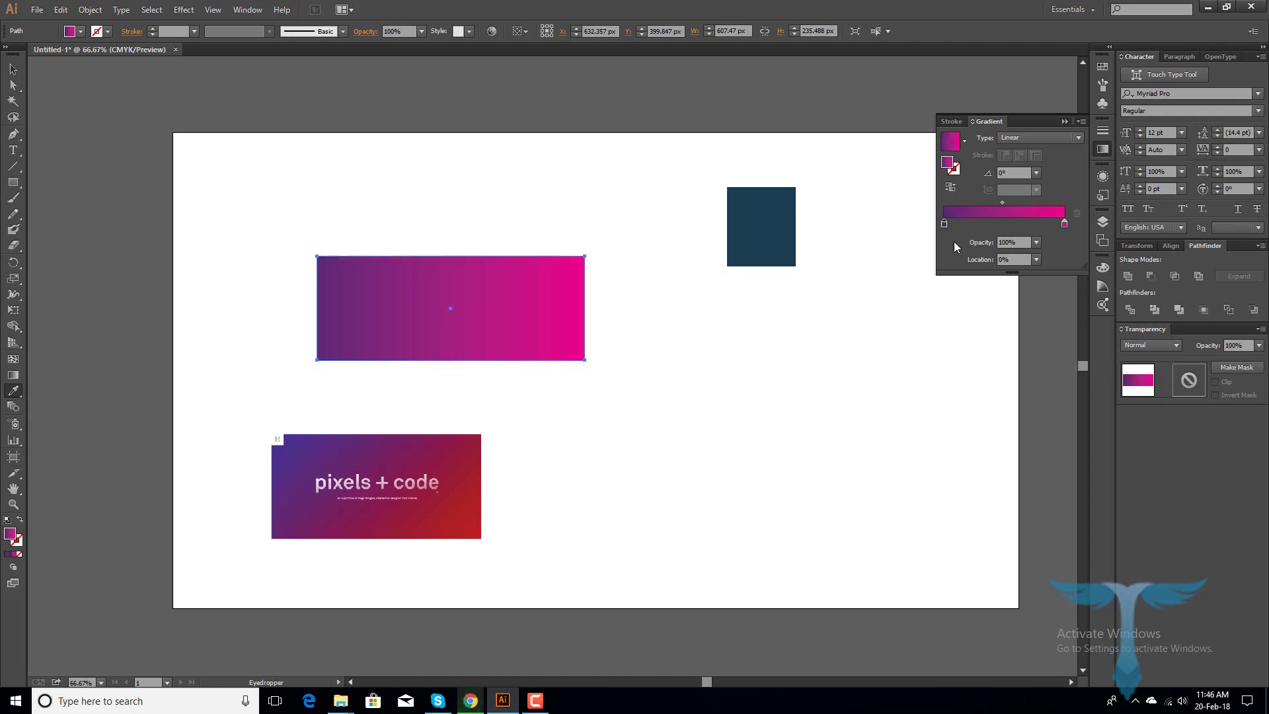
left_click(1065, 225)
left_click(473, 518, "shift")
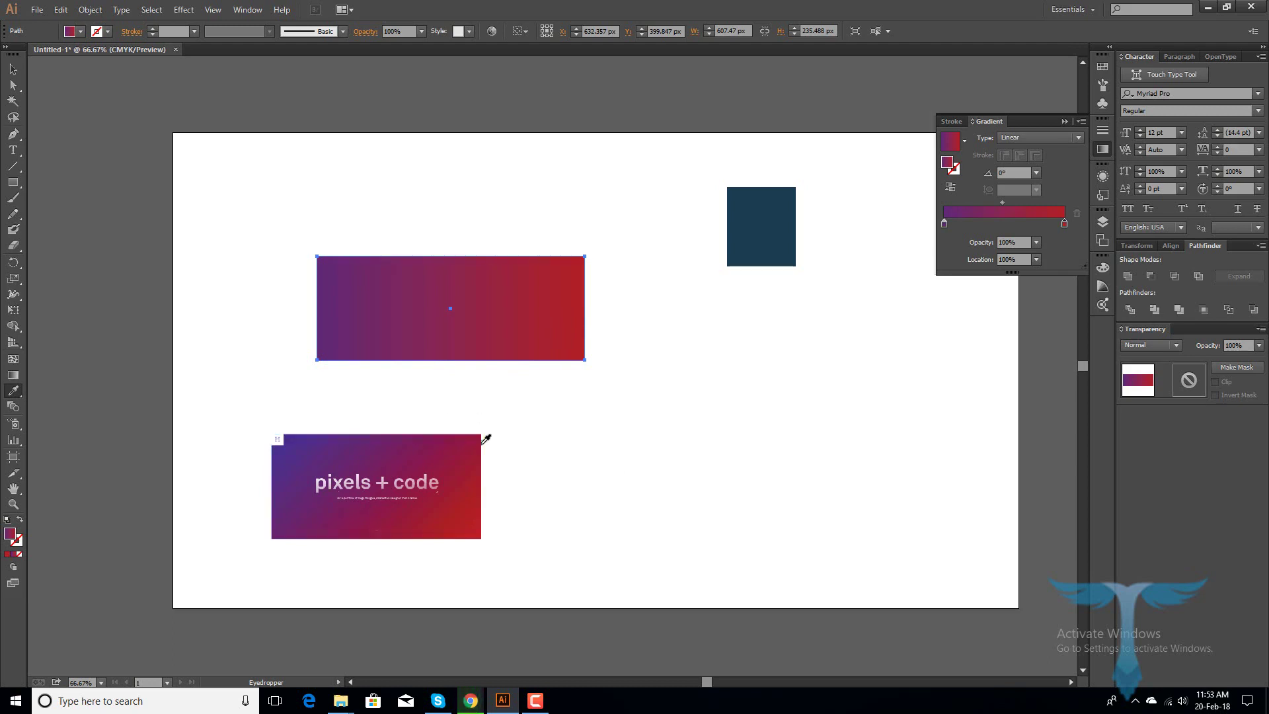
Add a middle gradient stop at 46.77% in dark magenta sampled from the image, and shift the adjacent midpoint toward the purple stop
left_click(1000, 224)
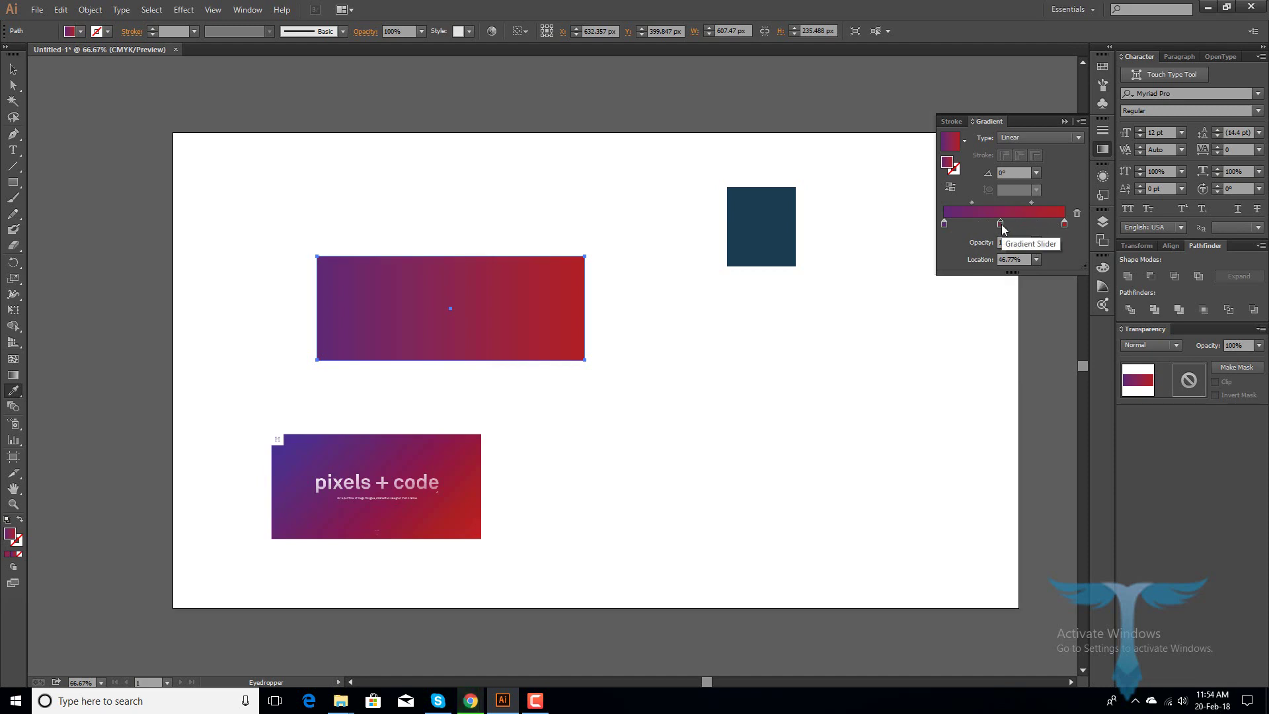
left_click(352, 509, "shift")
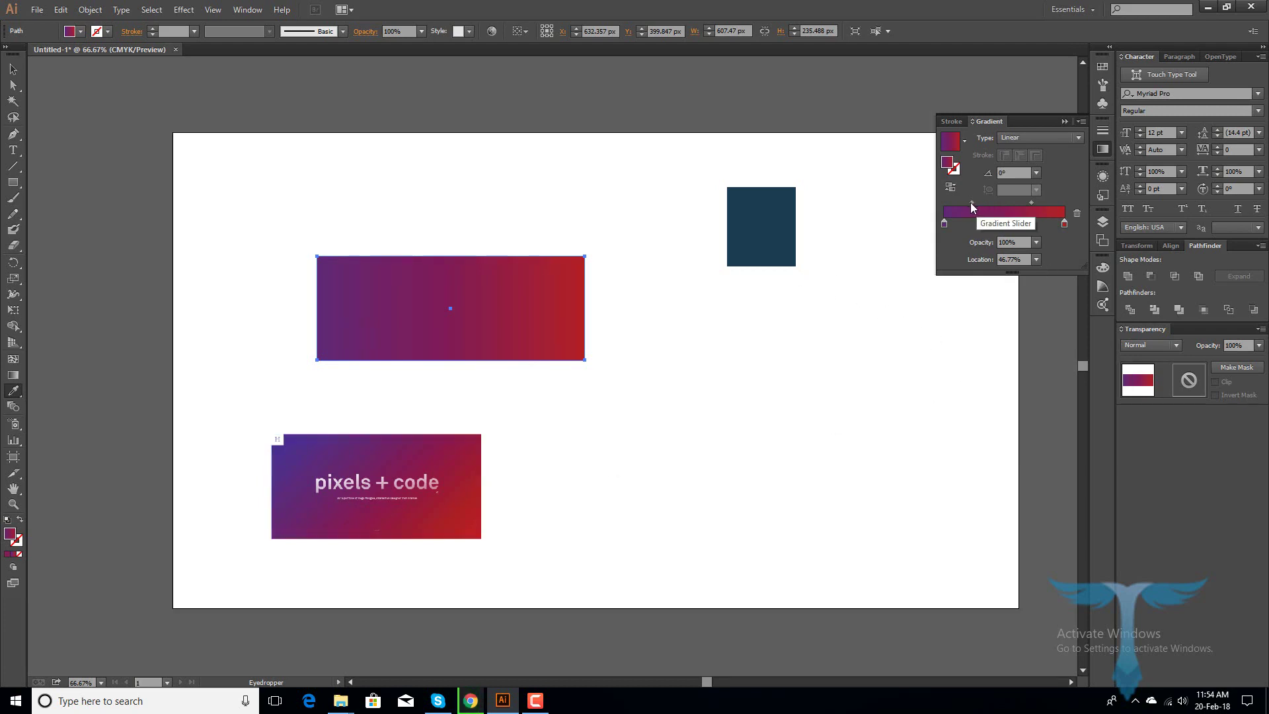
left_click_drag(970, 202, 966, 203)
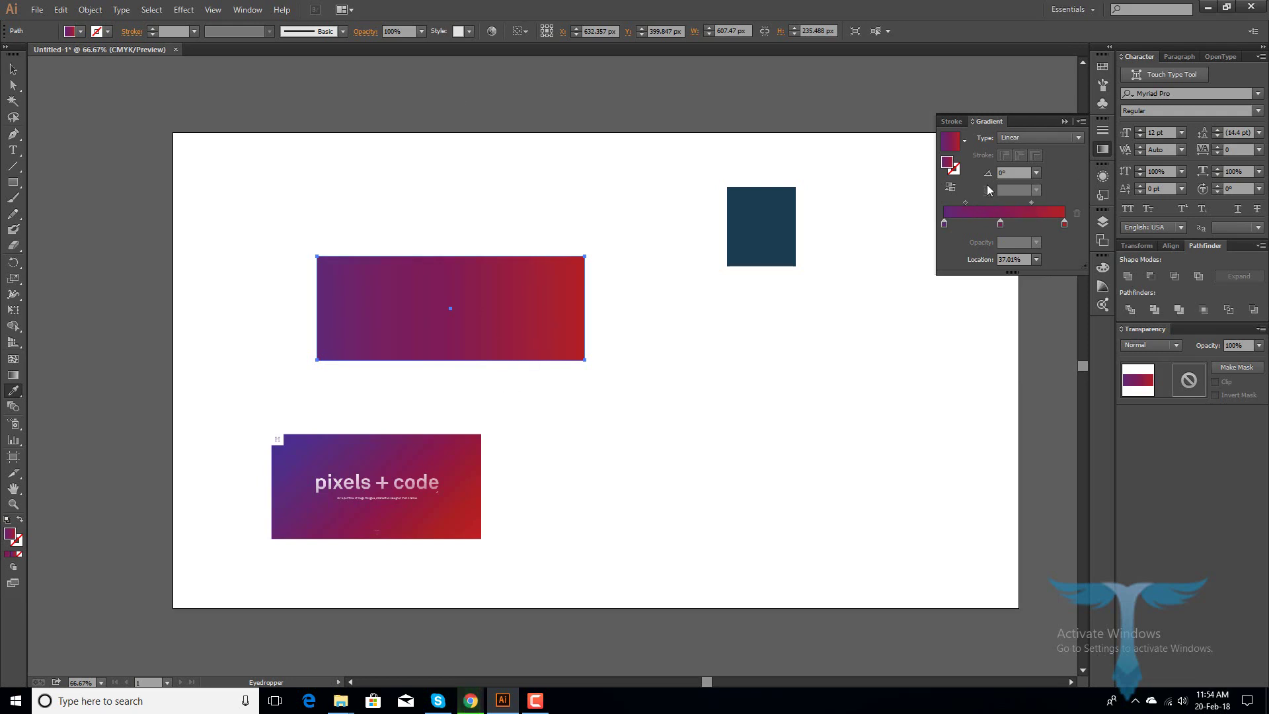
Draw a circle about 299 px in diameter below the dark blue rectangle, fill it with an orange swatch and deselect it
left_click(14, 185)
left_click_drag(13, 193, 53, 210)
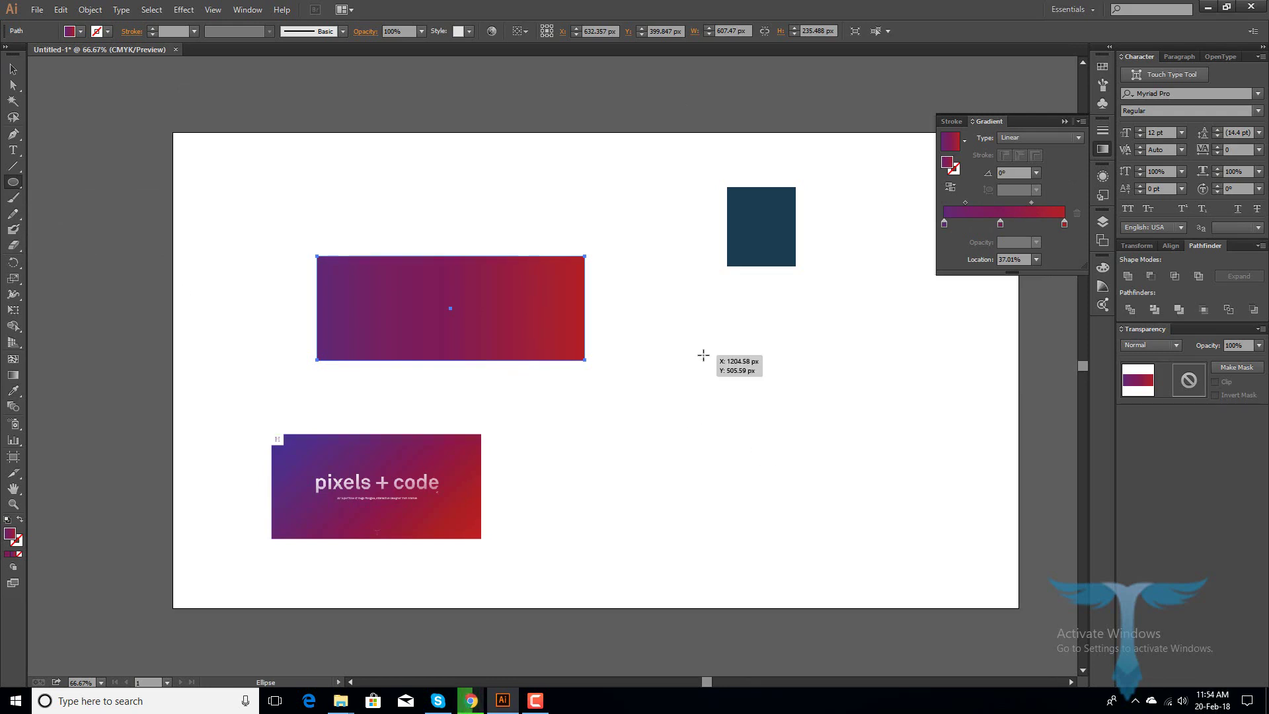
left_click_drag(702, 354, 834, 485)
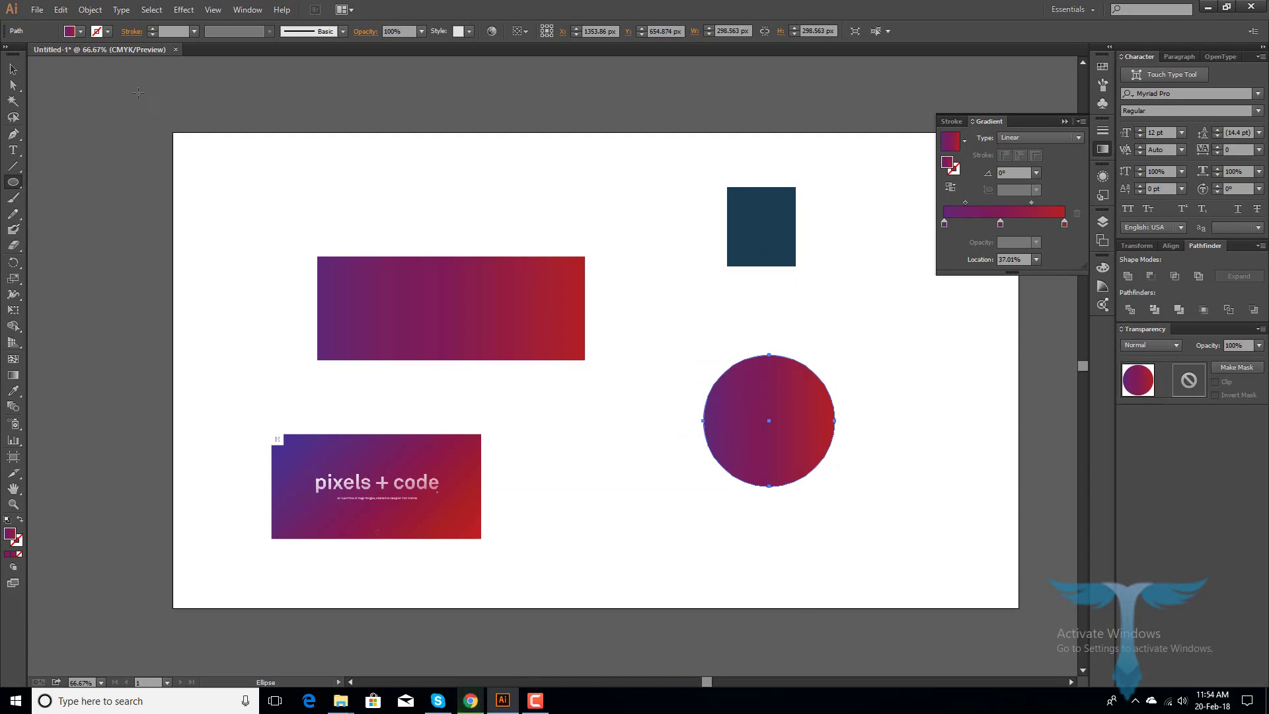
left_click(79, 33)
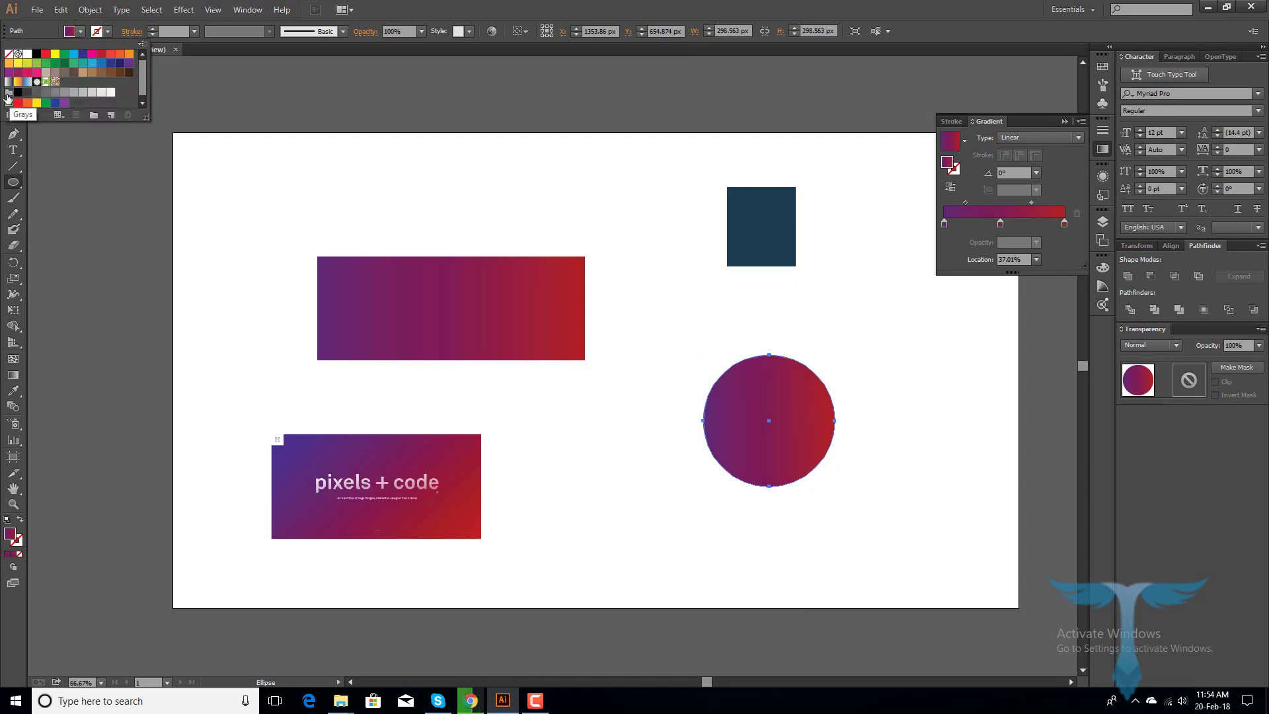
left_click(119, 57)
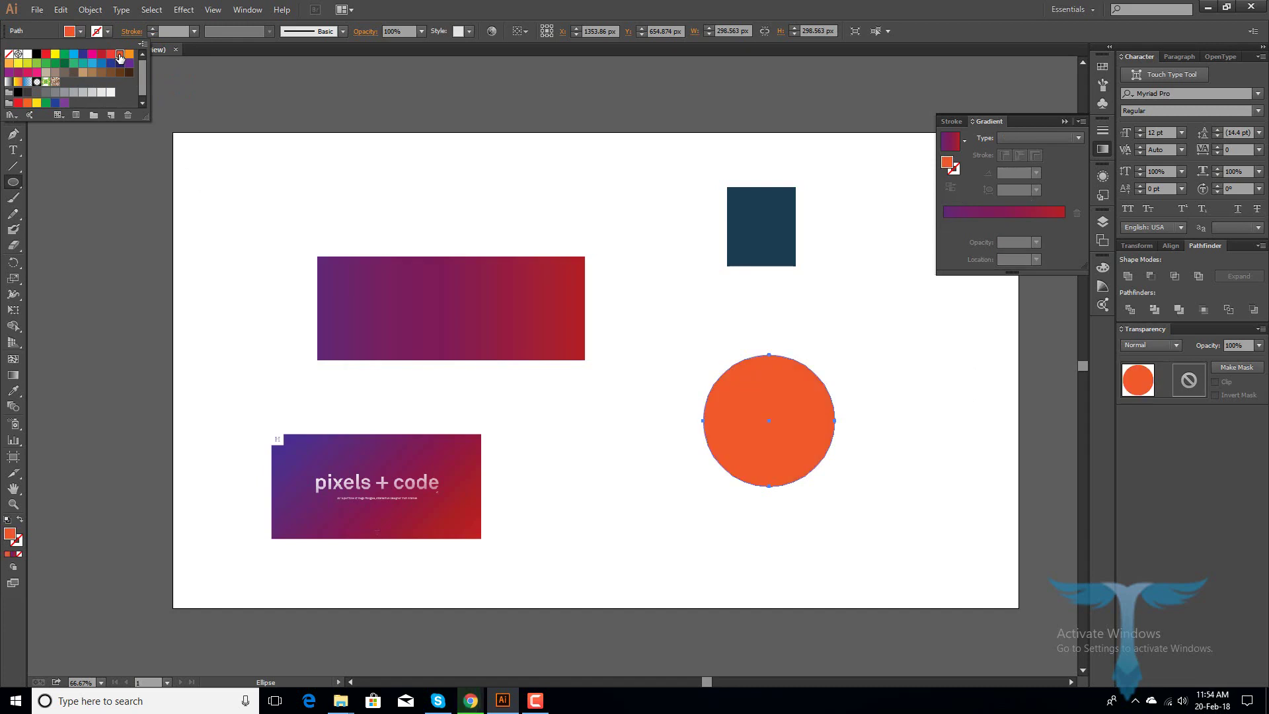
left_click(238, 59)
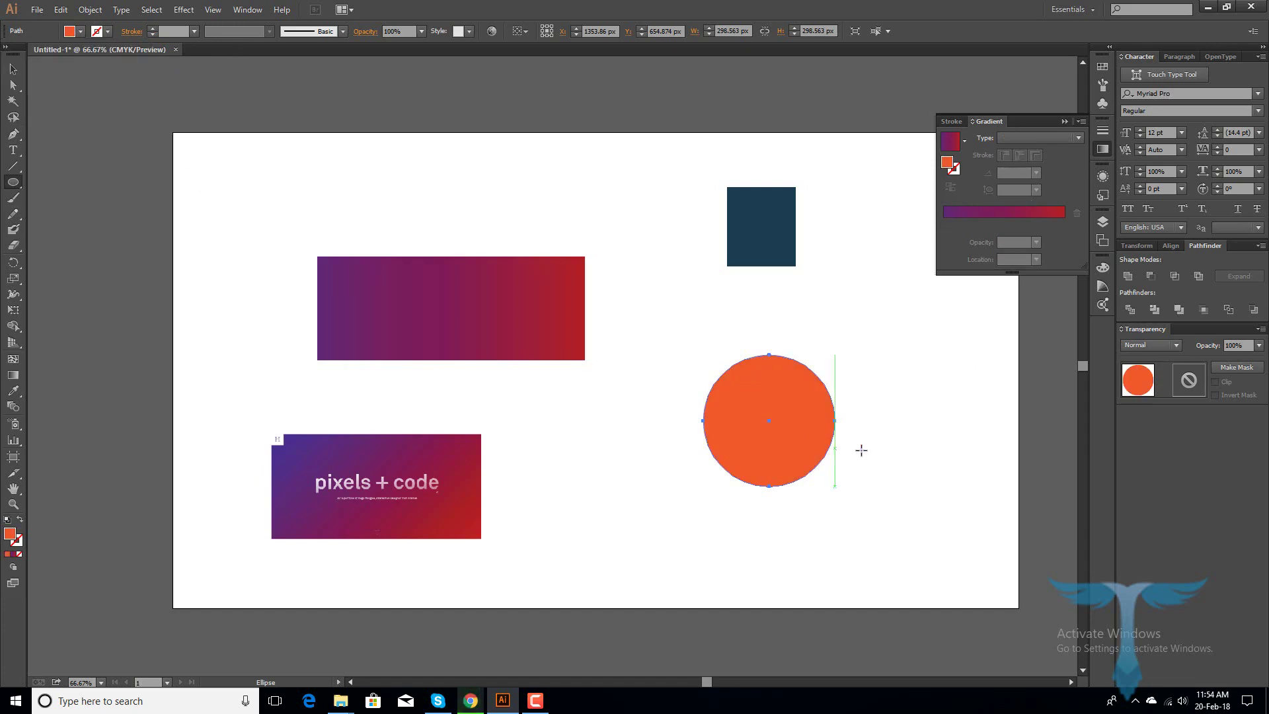
key("v")
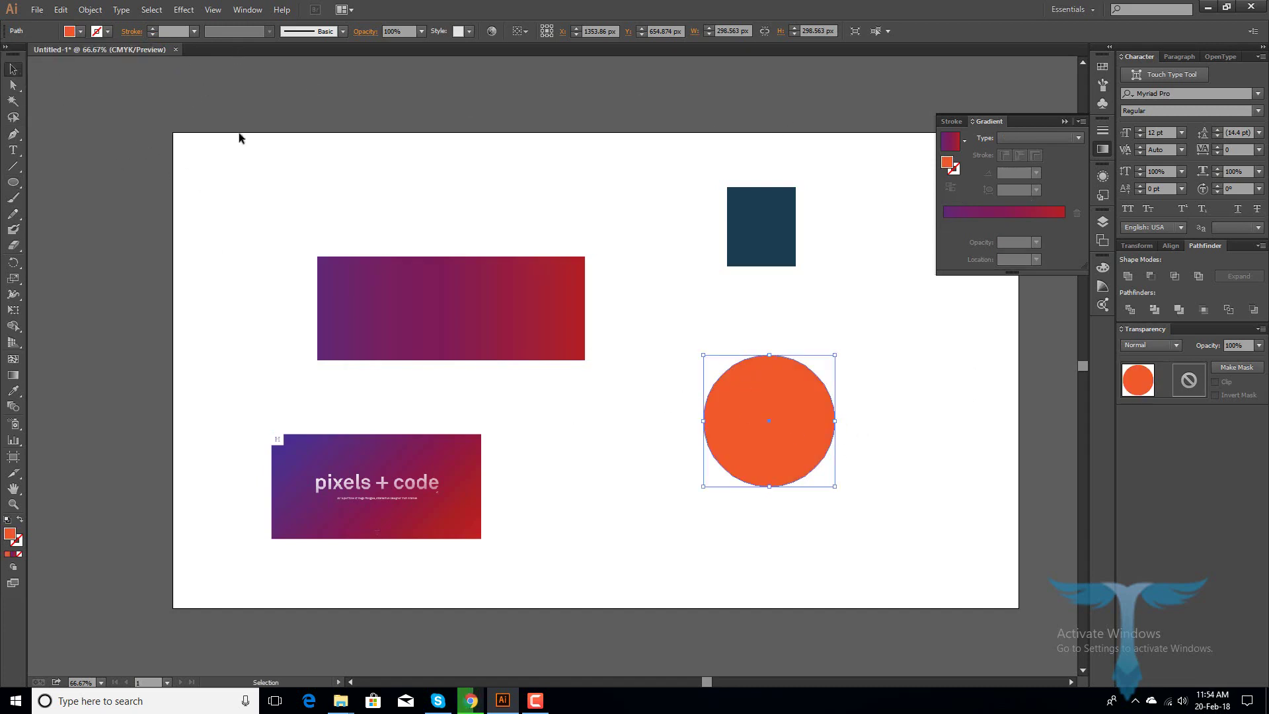
left_click(1038, 454)
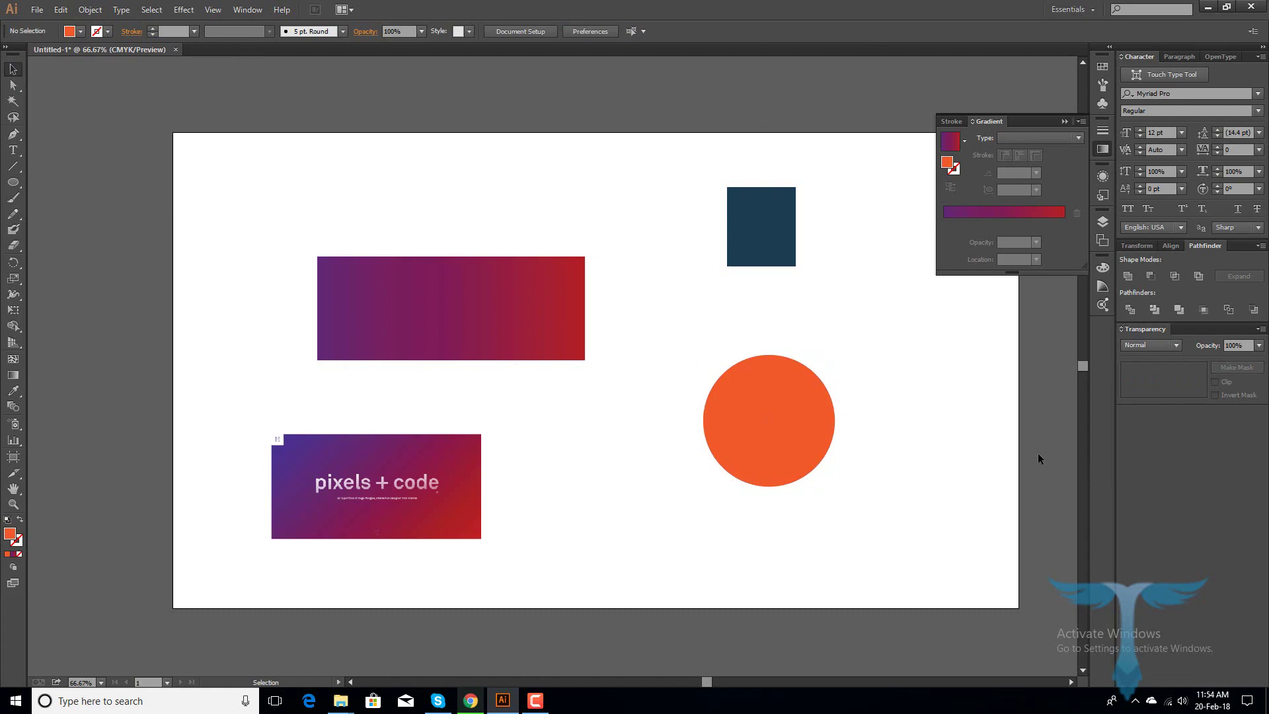
Apply the White, Black preset gradient to the orange circle
left_click(774, 431)
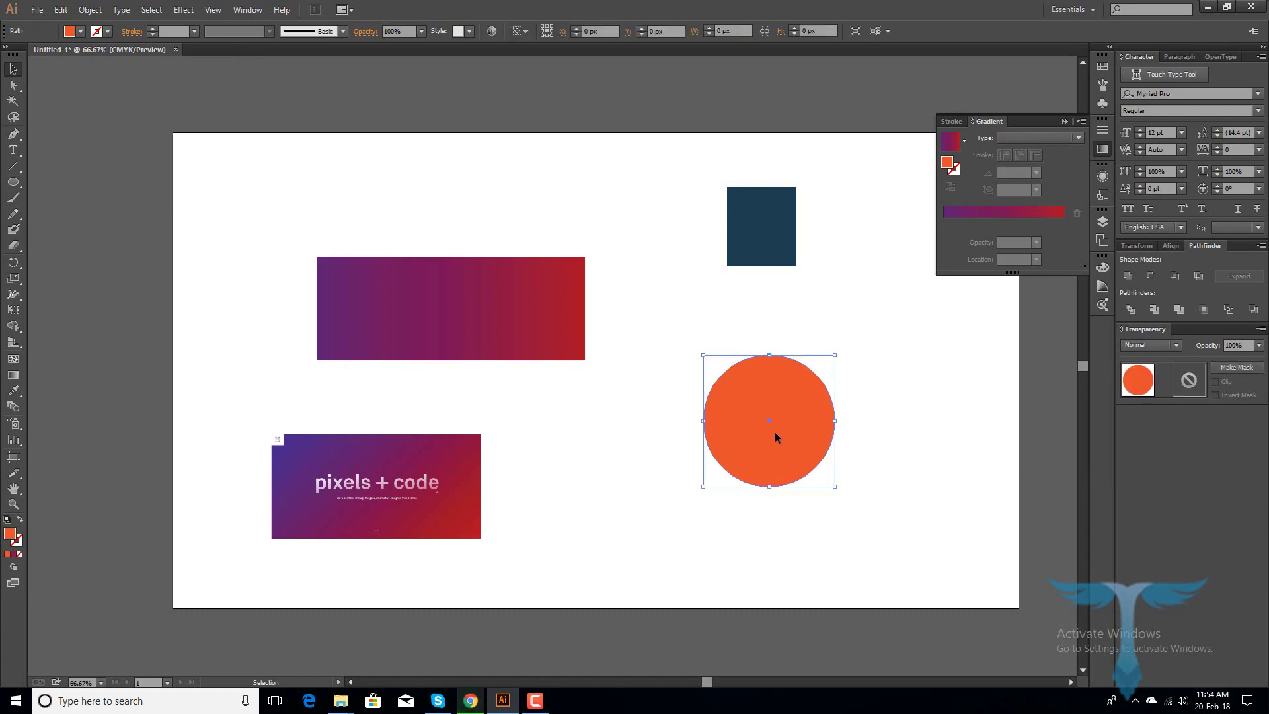
left_click(964, 140)
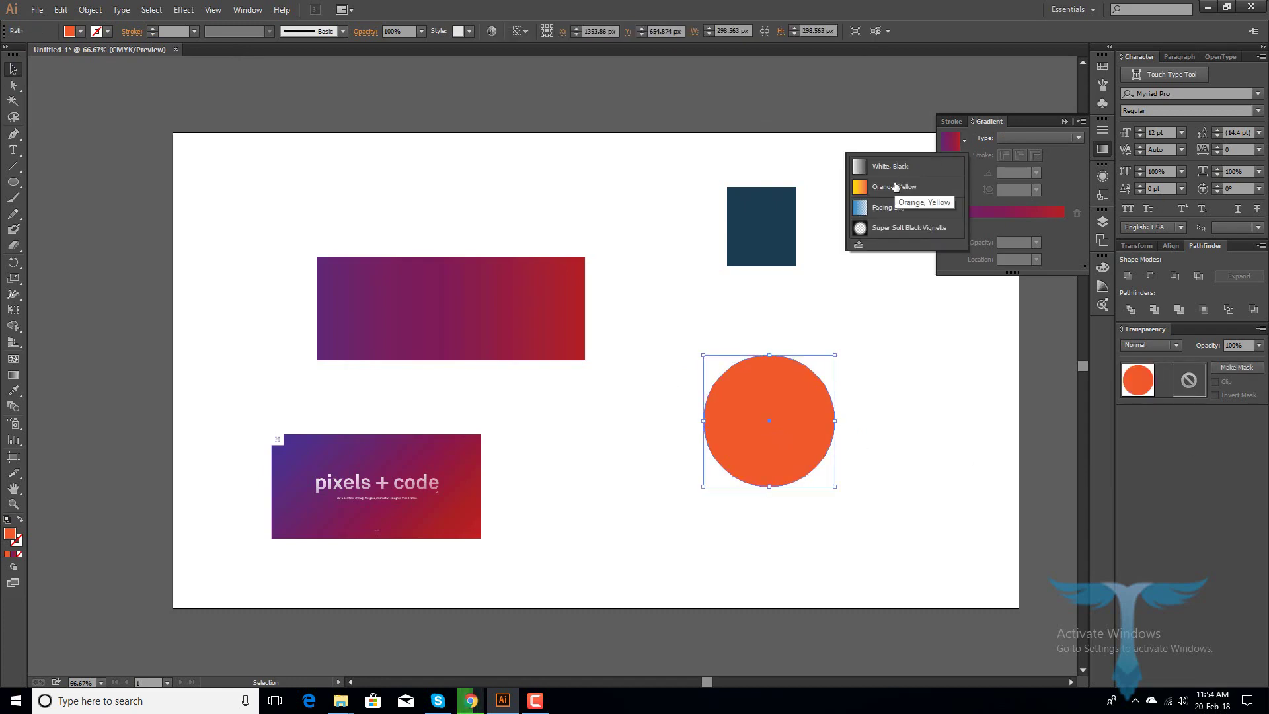
left_click(892, 167)
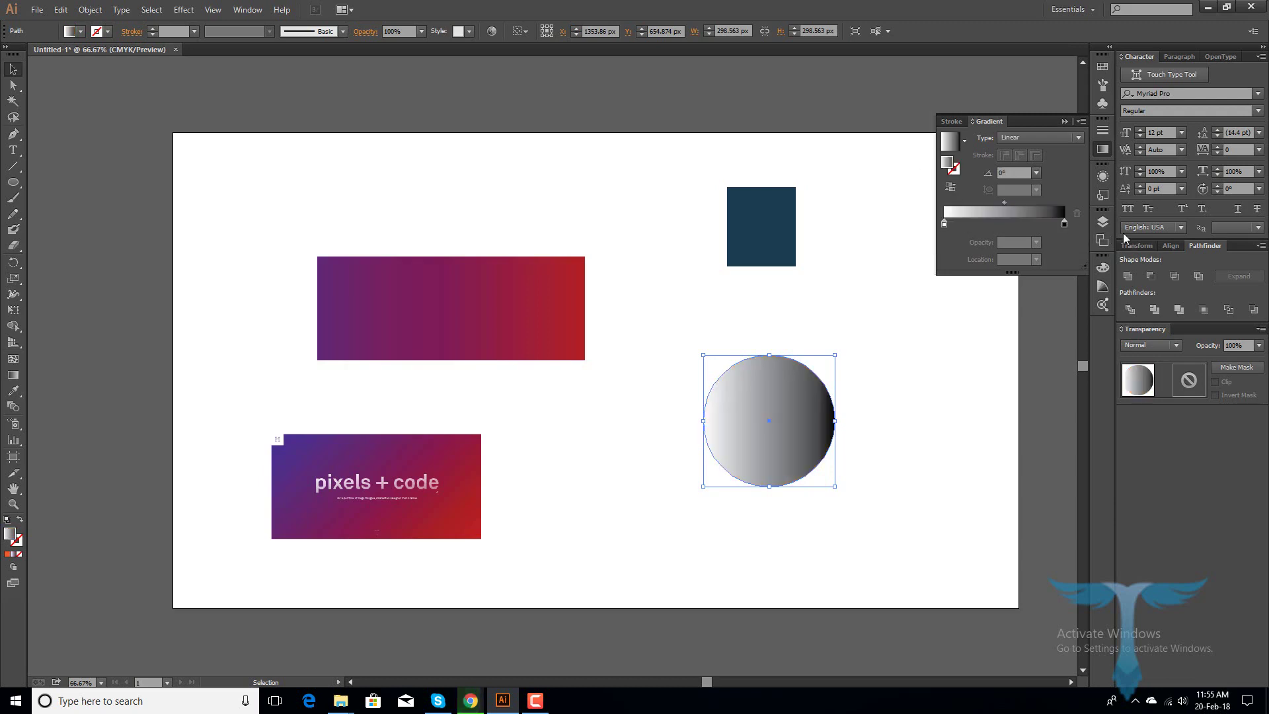
Recolor the circle's black gradient stop with a light red swatch and its white stop with the orange swatch C=0 M=50 Y=100 K=0
left_click(1065, 224)
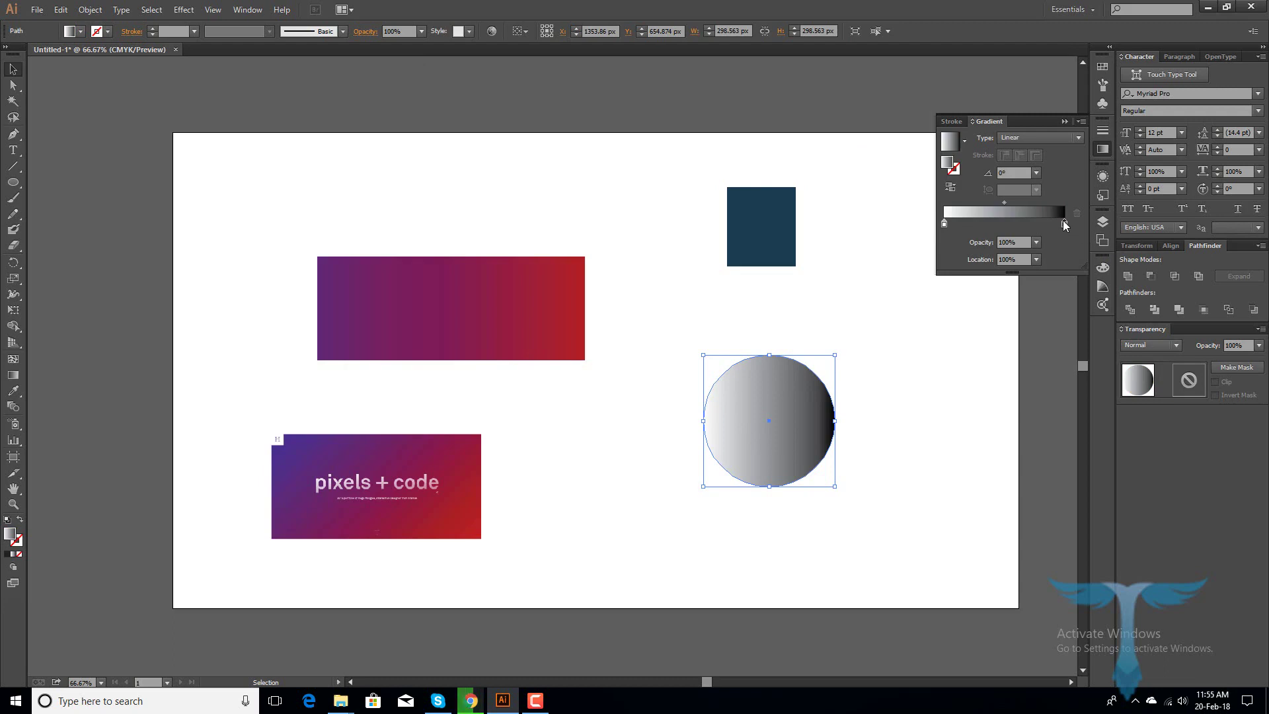
double_click(1063, 222)
left_click(893, 294)
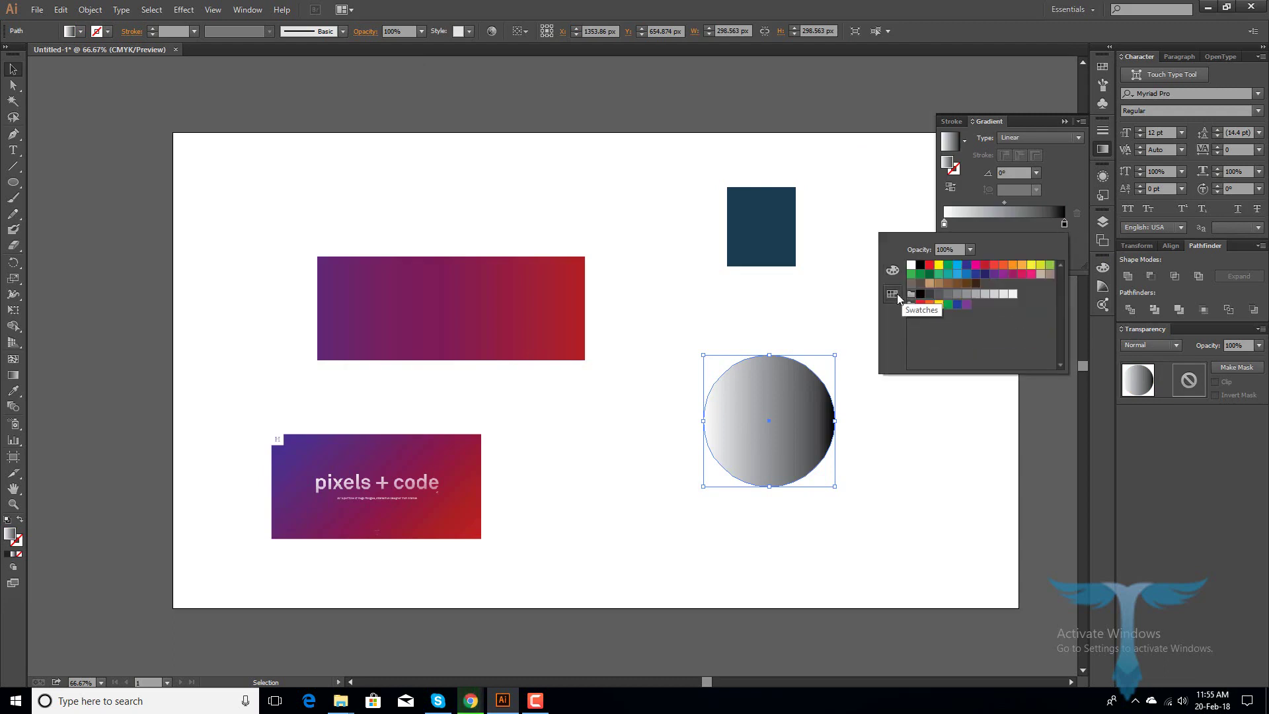
left_click(996, 266)
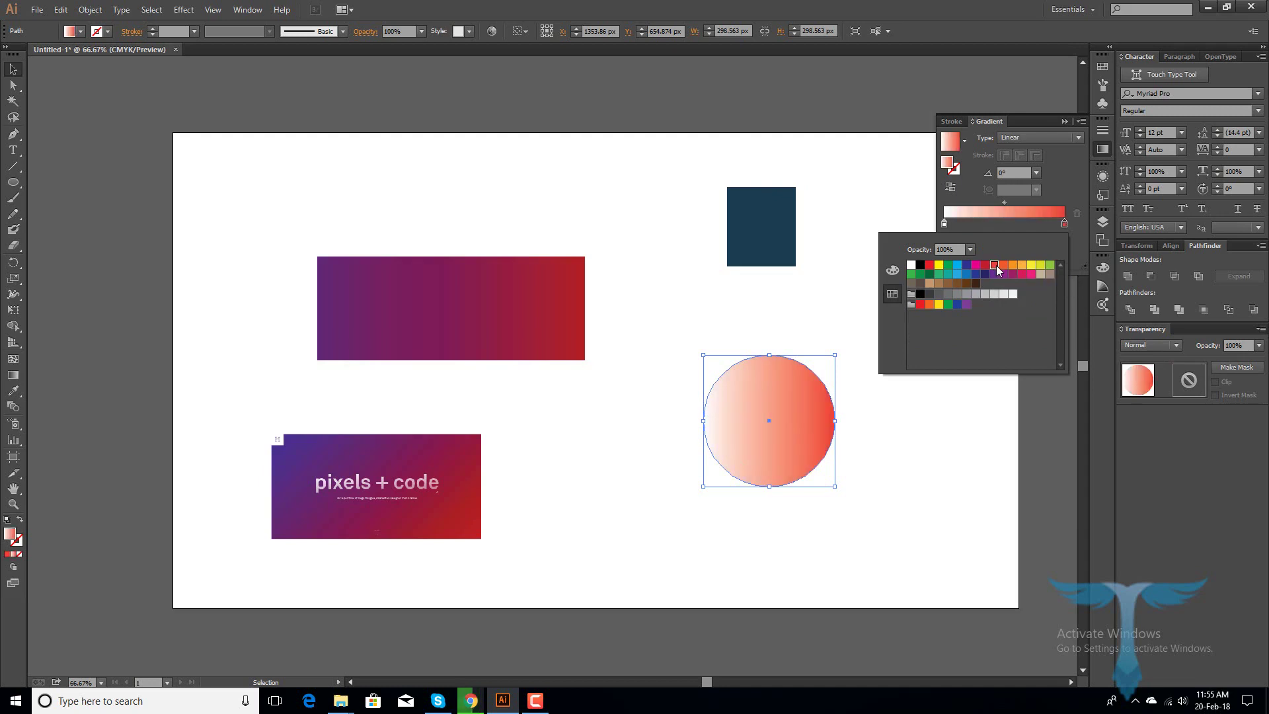
left_click(944, 223)
double_click(945, 223)
left_click(1014, 264)
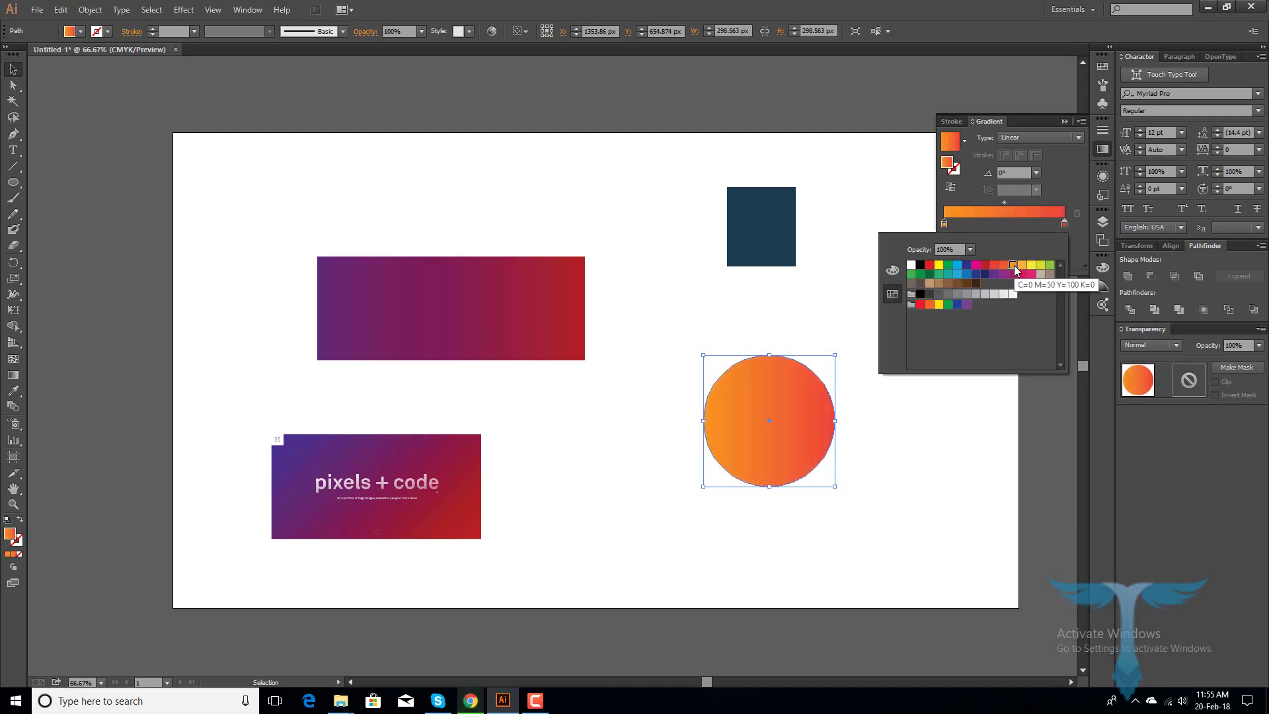
left_click(1119, 476)
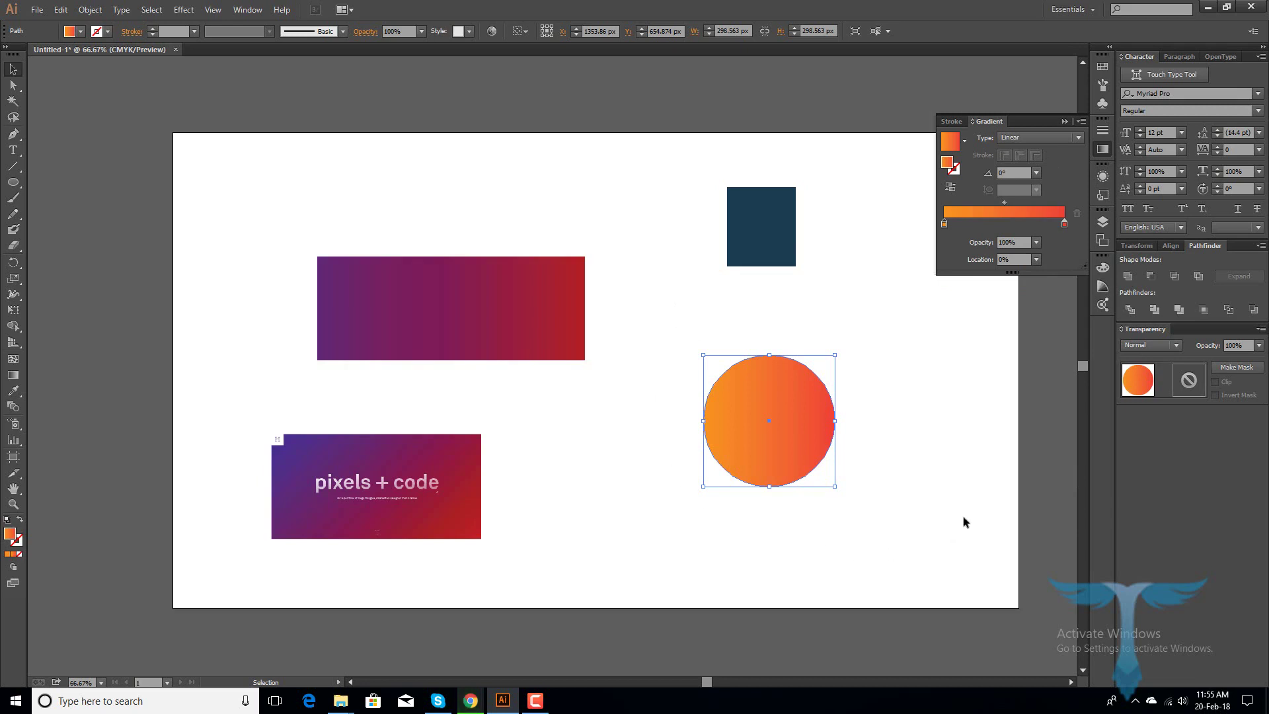
Change the orange circle's gradient type from linear to Radial
left_click(1013, 140)
left_click(1019, 165)
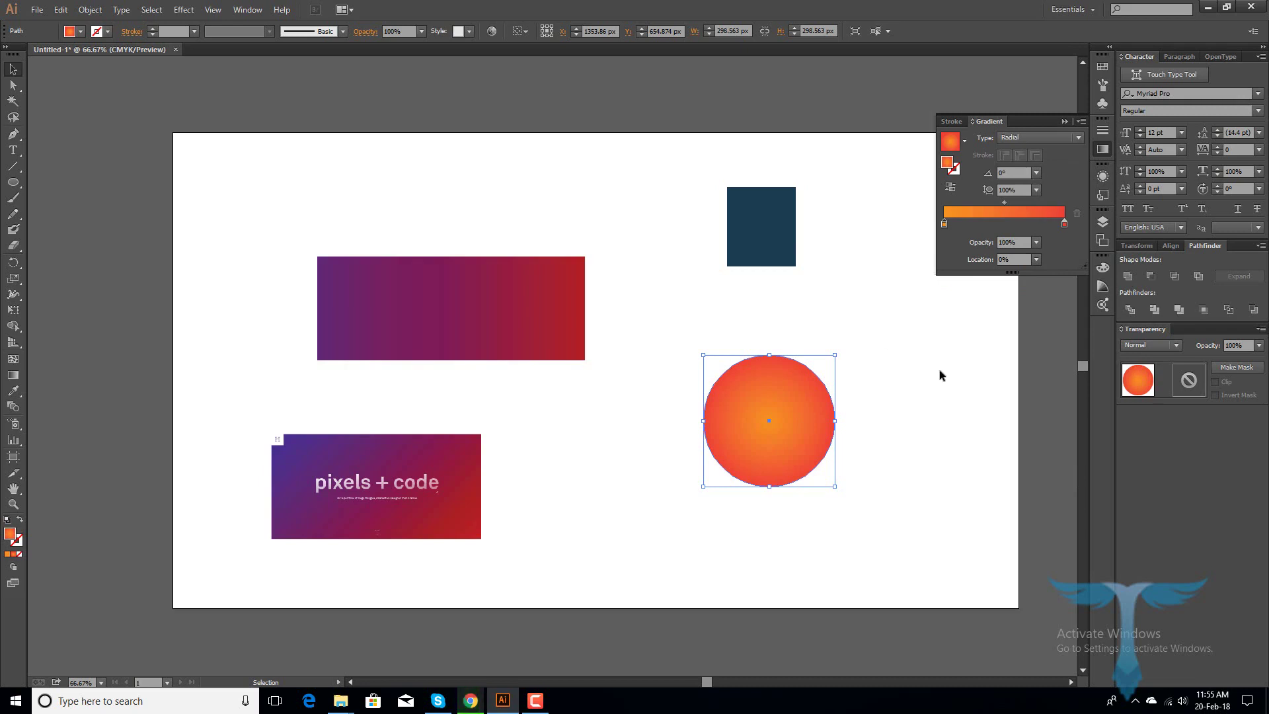
left_click(1013, 136)
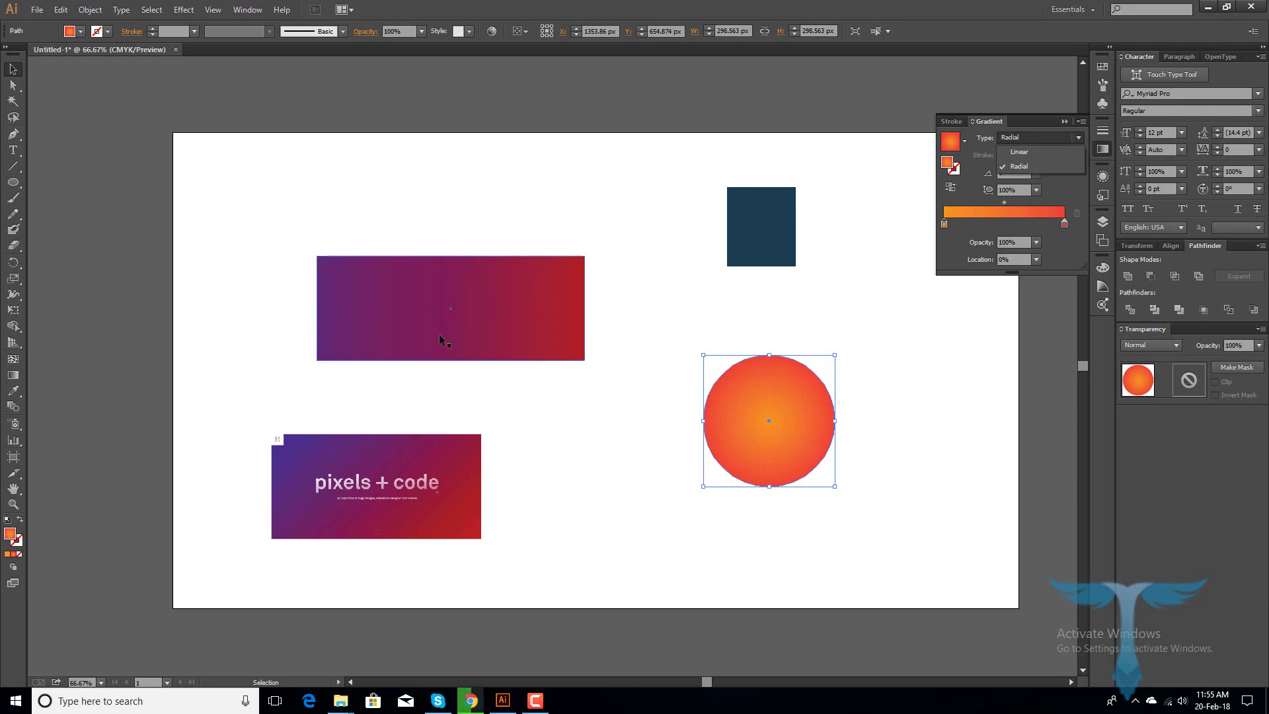
left_click(1019, 166)
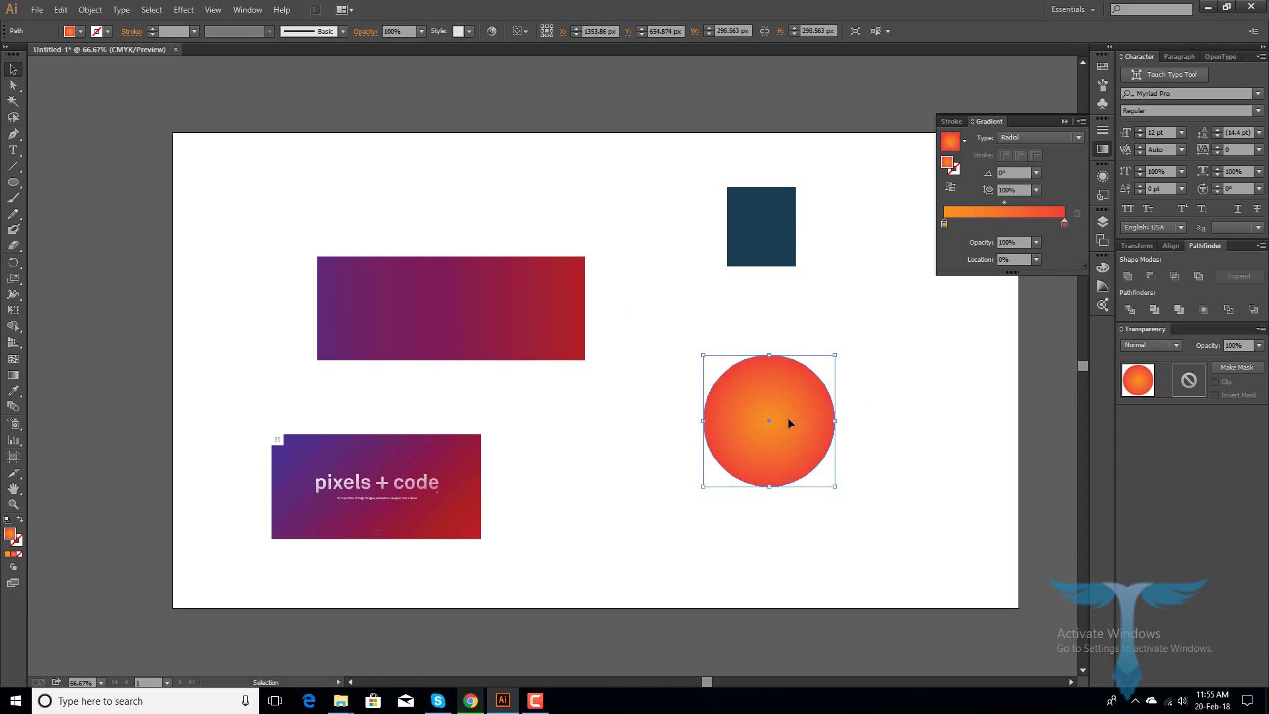
Lighten the circle's inner gradient stop to C=0 M=35 Y=90 K=0 and deselect the circle
double_click(943, 224)
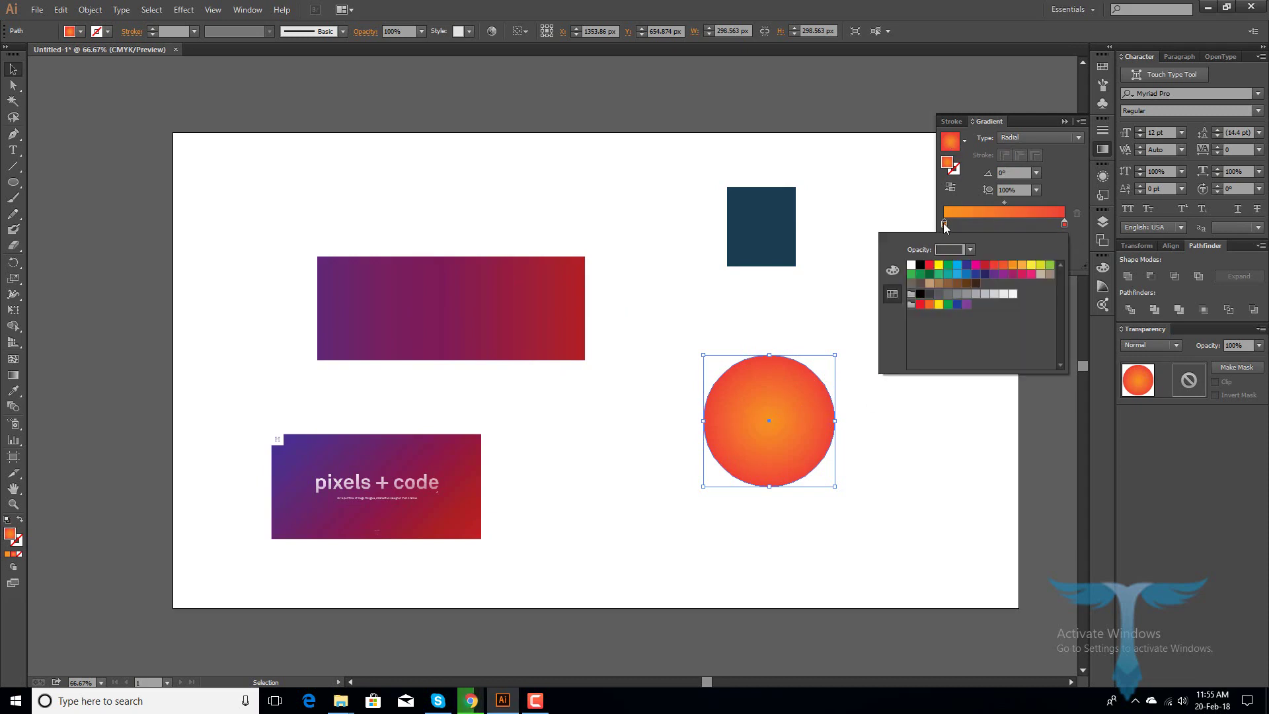
left_click(889, 275)
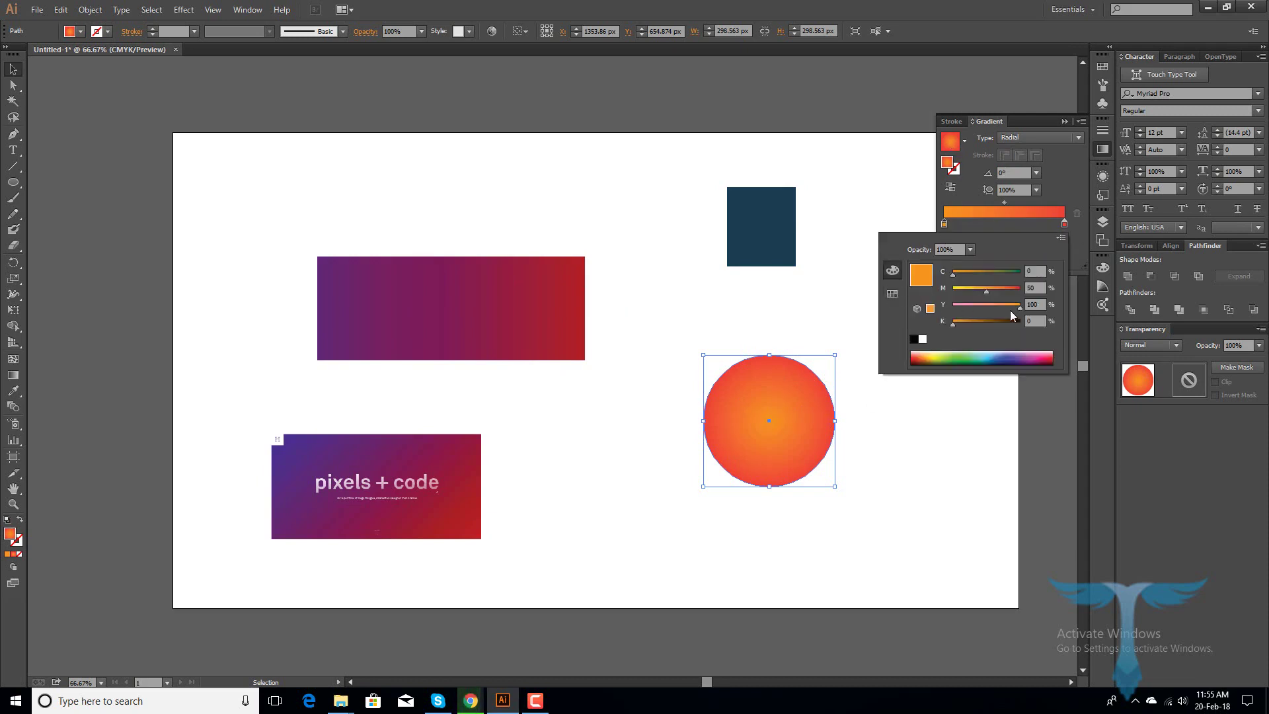
left_click_drag(1017, 307, 976, 290)
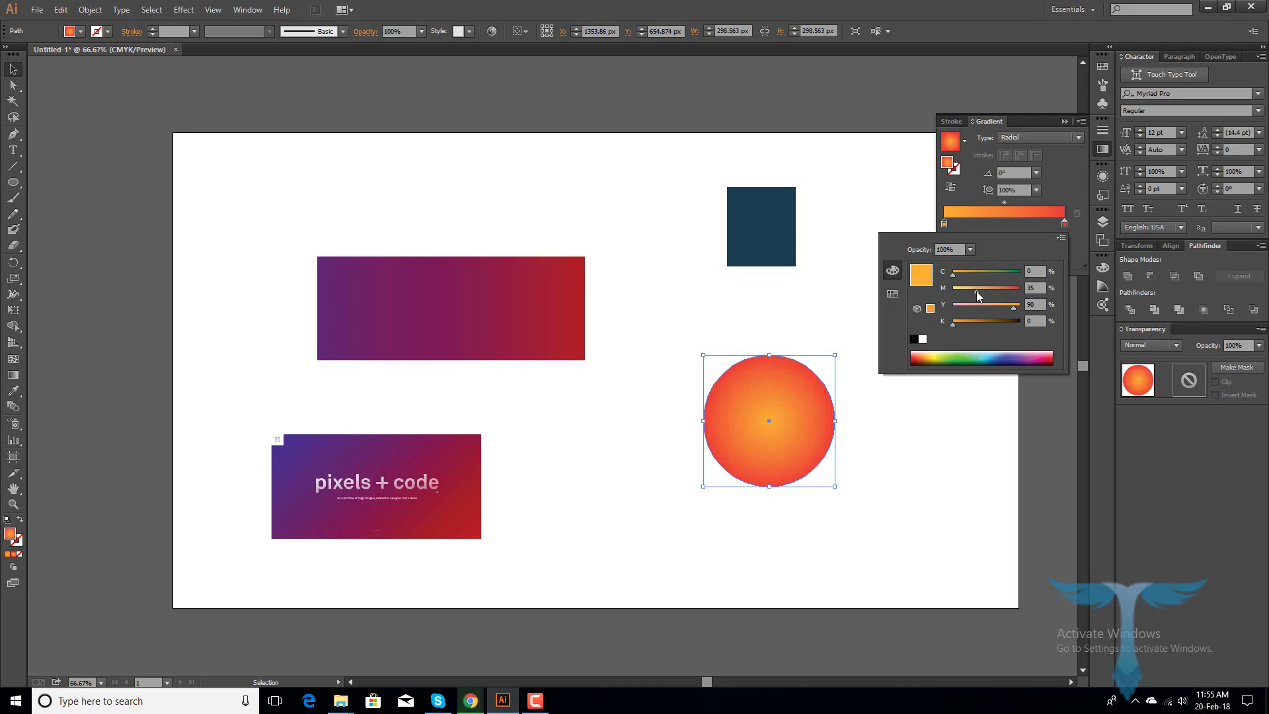
left_click(1029, 439)
left_click(1030, 438)
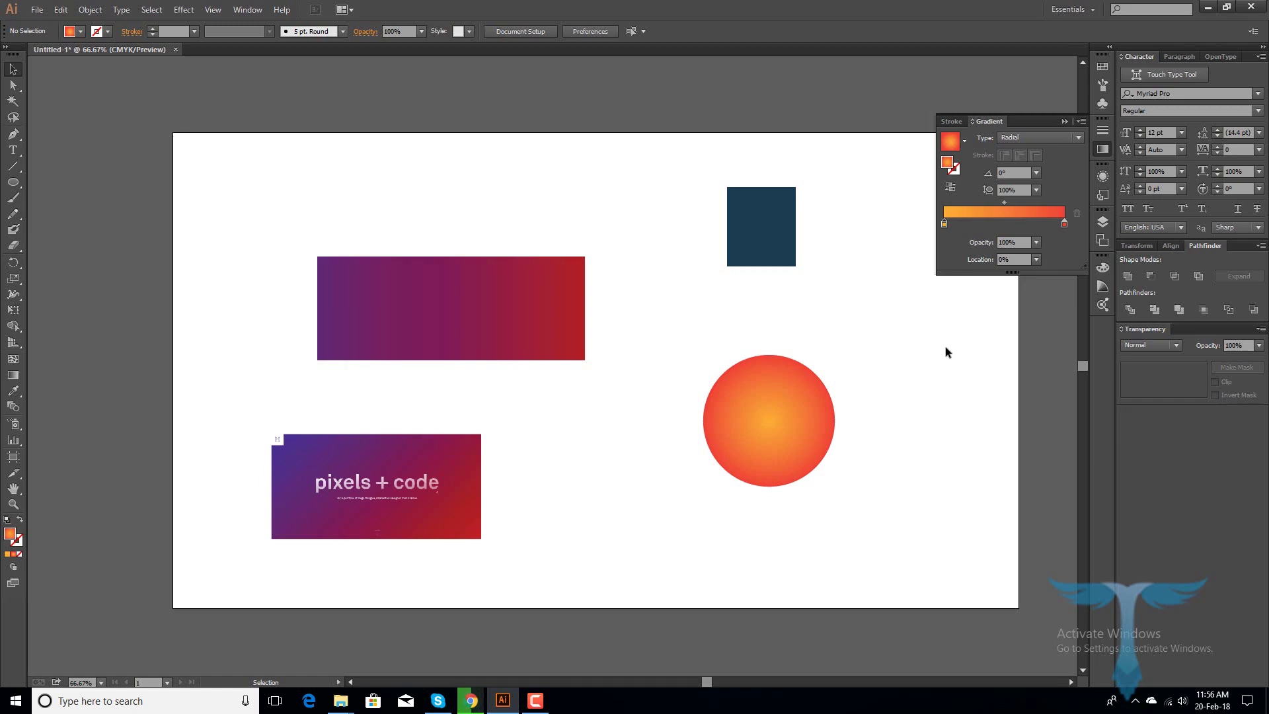
Try green C=50 M=0 Y=100 K=0, dark brown and CMYK Blue swatches on the circle's inner gradient stop, ending on a light orange swatch
left_click(790, 412)
double_click(944, 225)
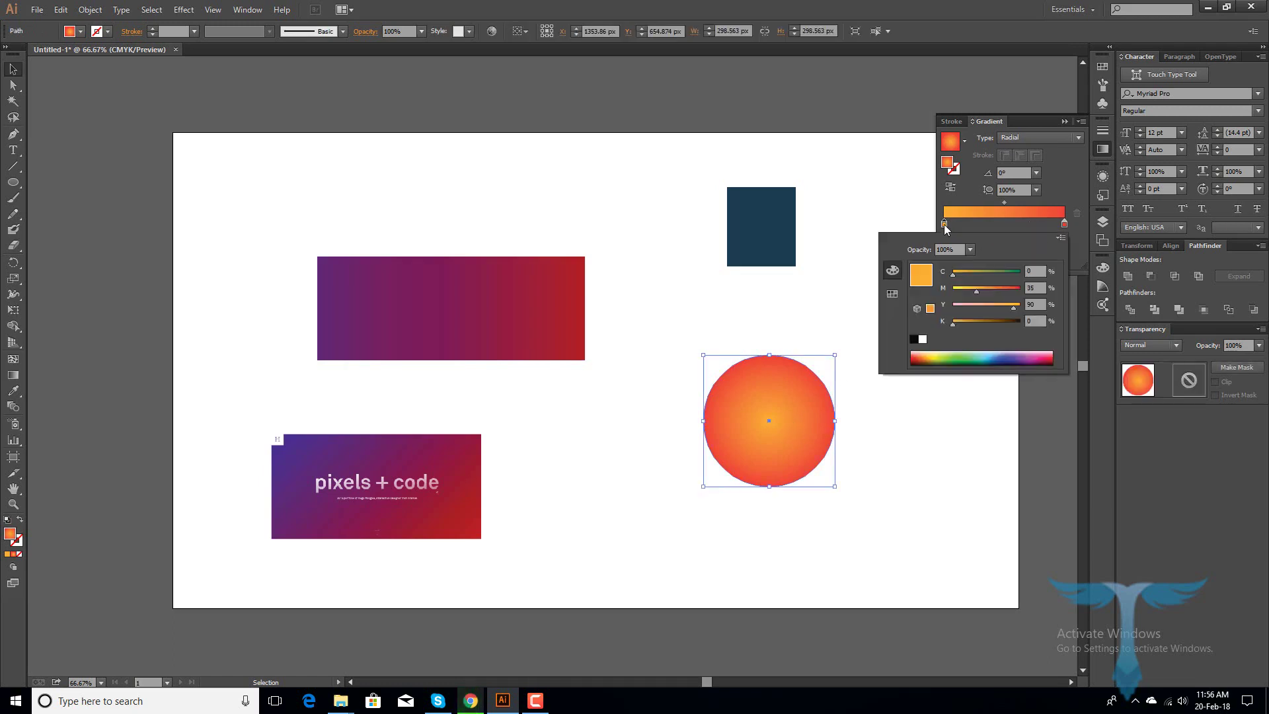
left_click(892, 295)
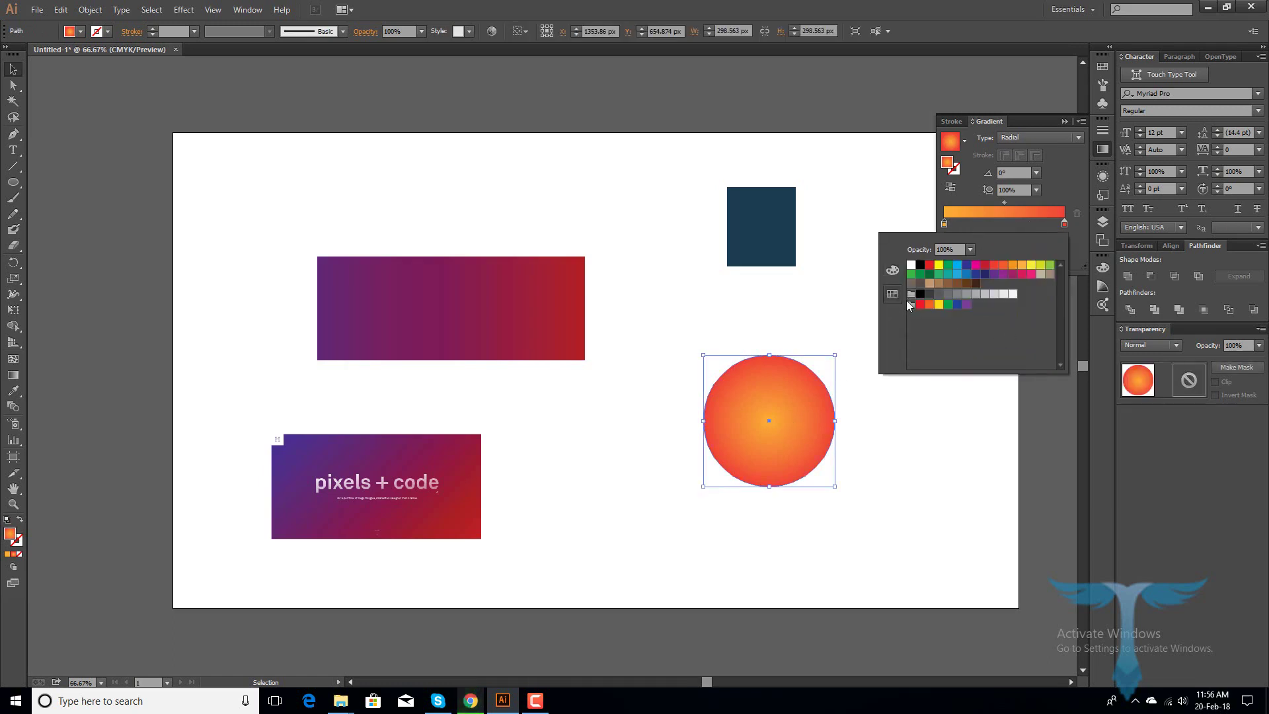
left_click(1050, 265)
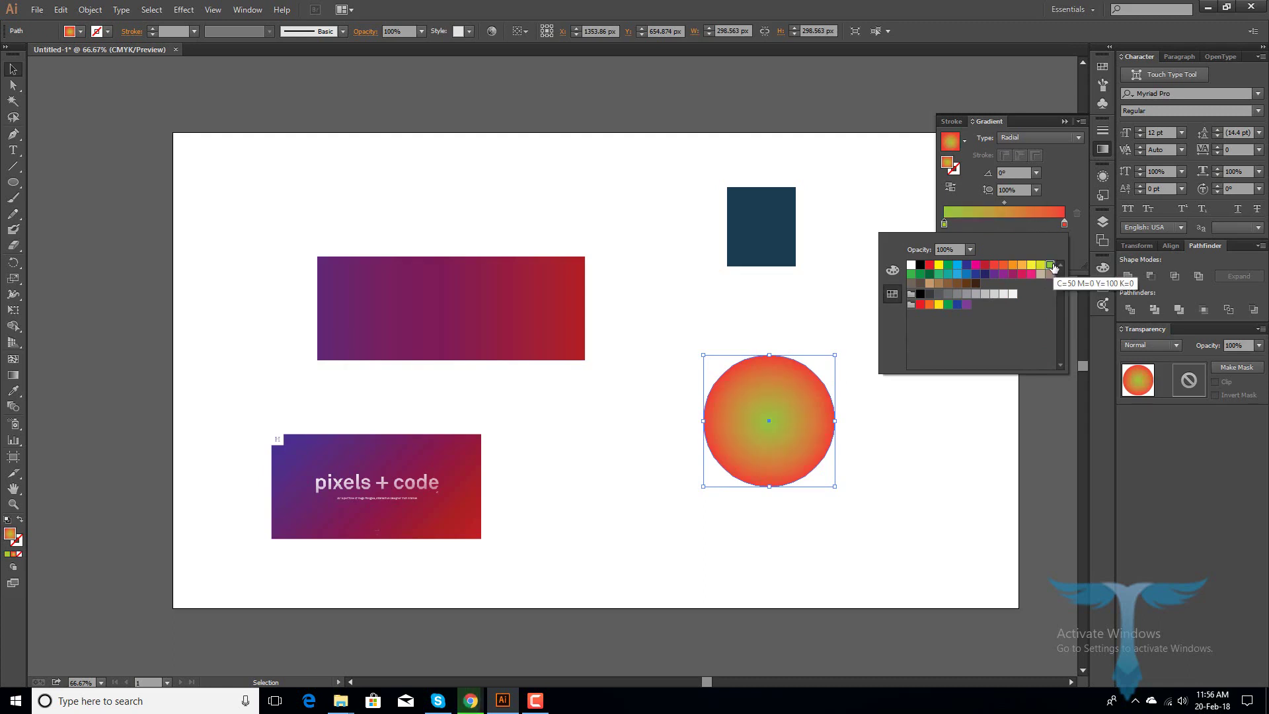
left_click(978, 284)
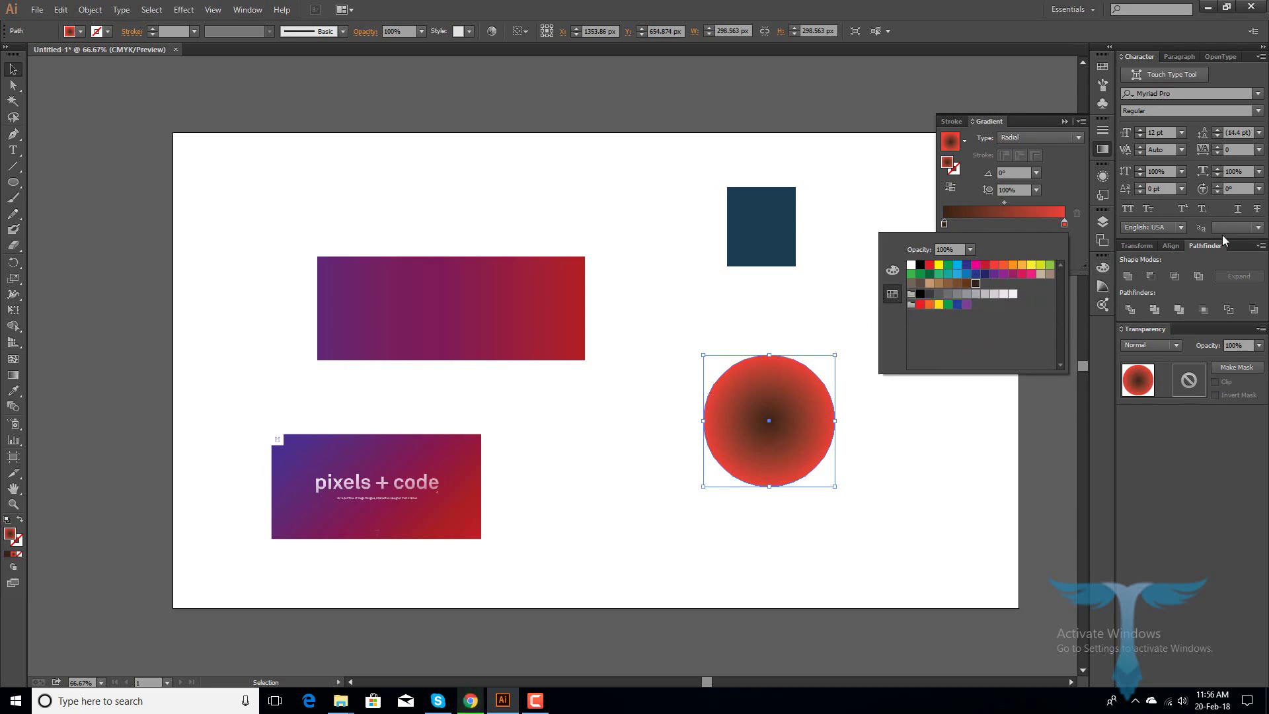
left_click(1050, 265)
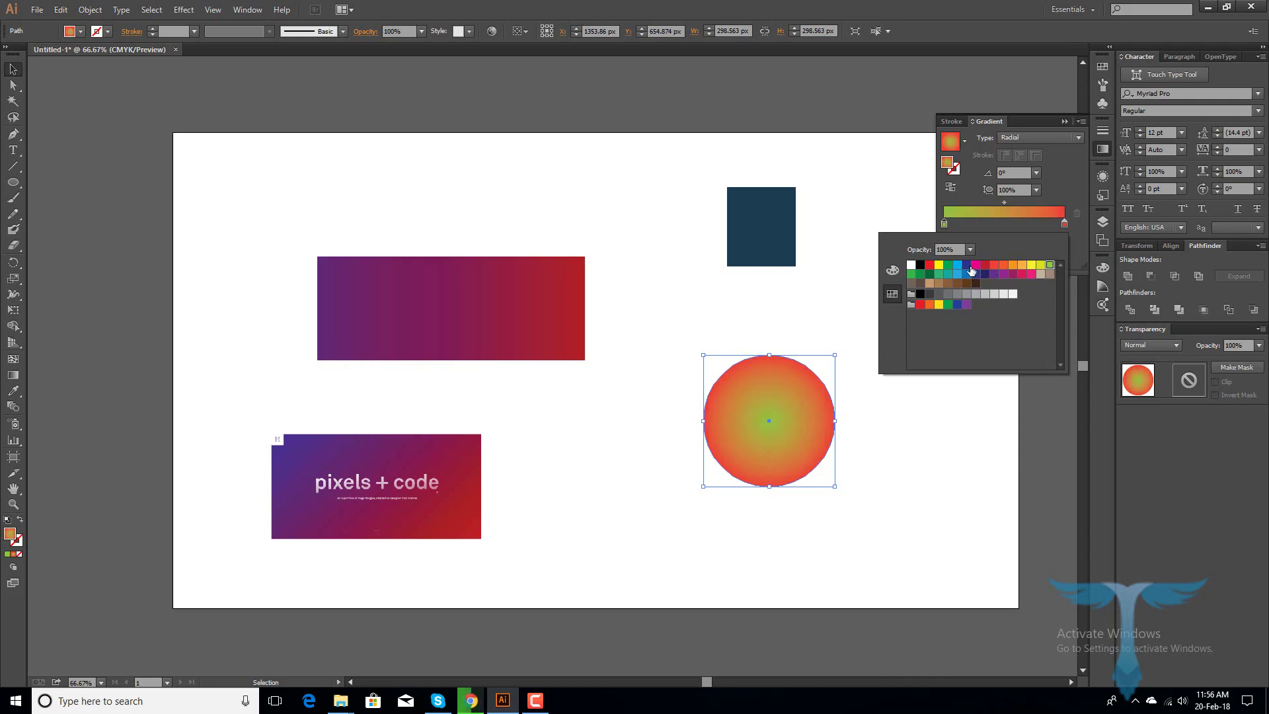
left_click(966, 265)
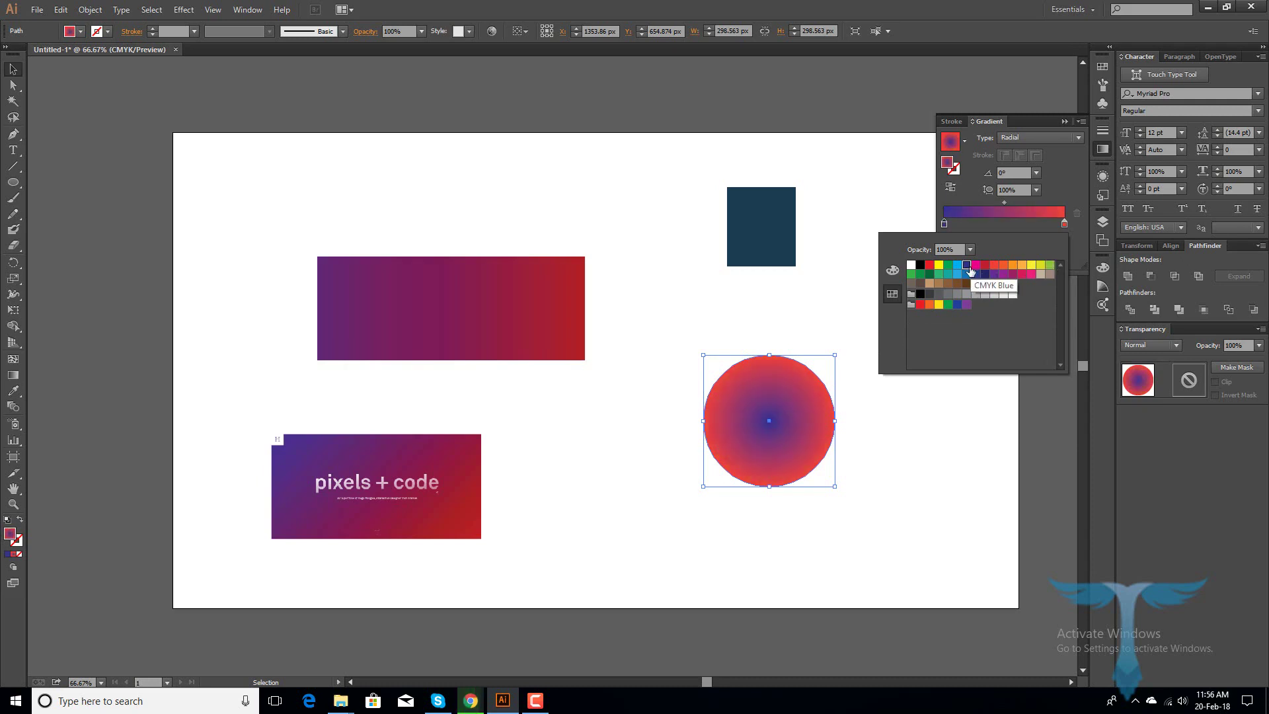
left_click(1021, 265)
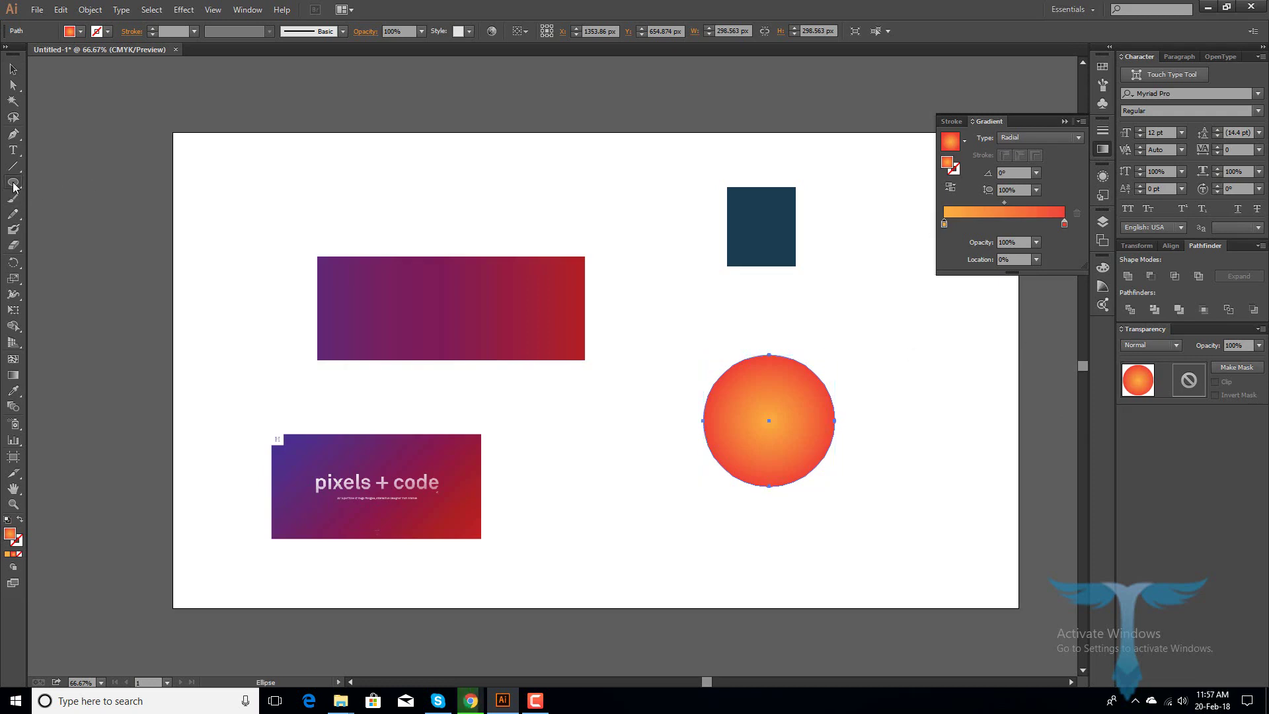
Draw a rectangle about 586 by 130 px above the purple-to-red rectangle and set its gradient type to Linear
left_click_drag(14, 188, 52, 181)
mouse_move(212, 152)
left_mouse_down()
mouse_move(244, 190)
mouse_move(473, 209)
left_mouse_up()
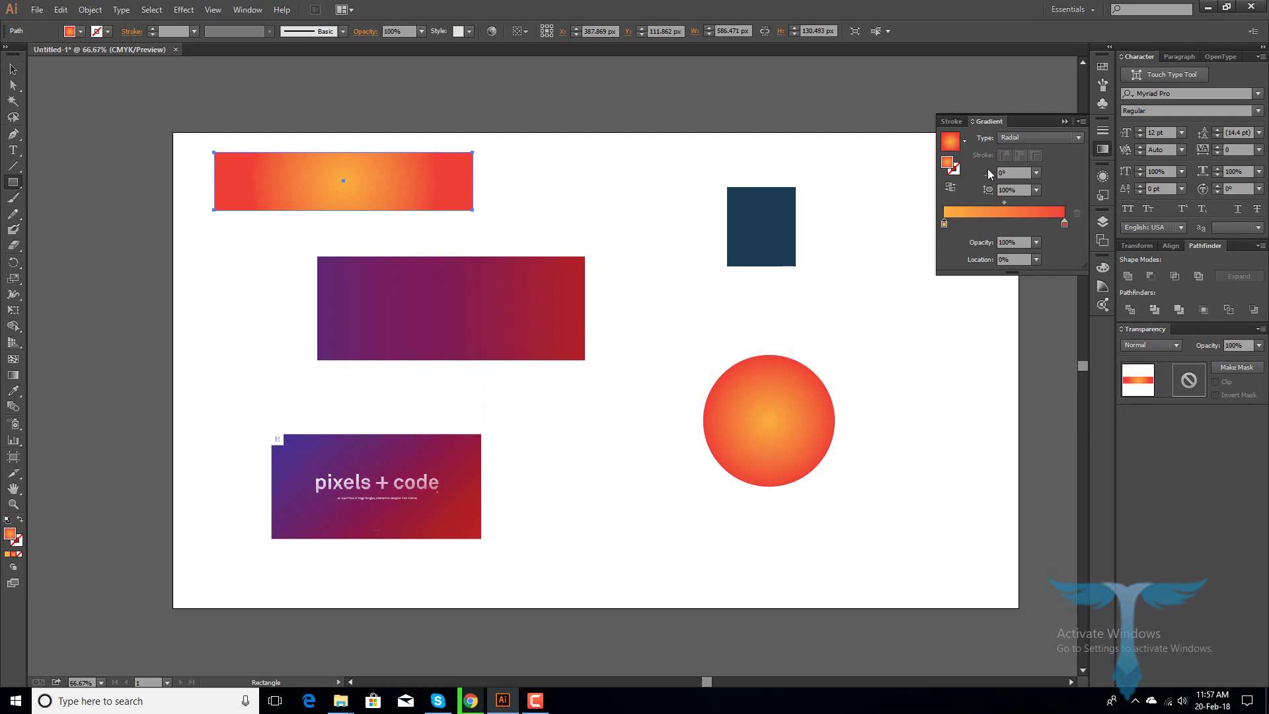
left_click(1036, 137)
left_click(1037, 151)
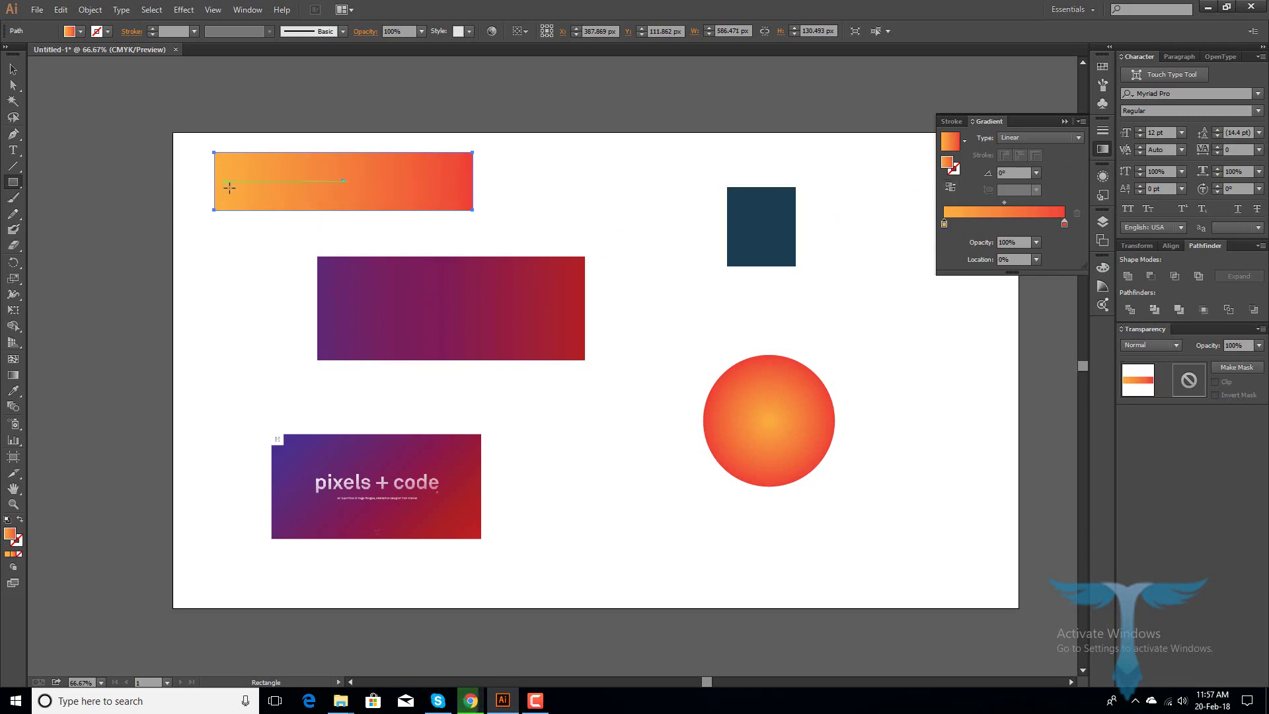
Reverse the new rectangle's gradient and set its orange end stop to 0% opacity
left_click(952, 188)
left_click_drag(214, 153, 636, 151)
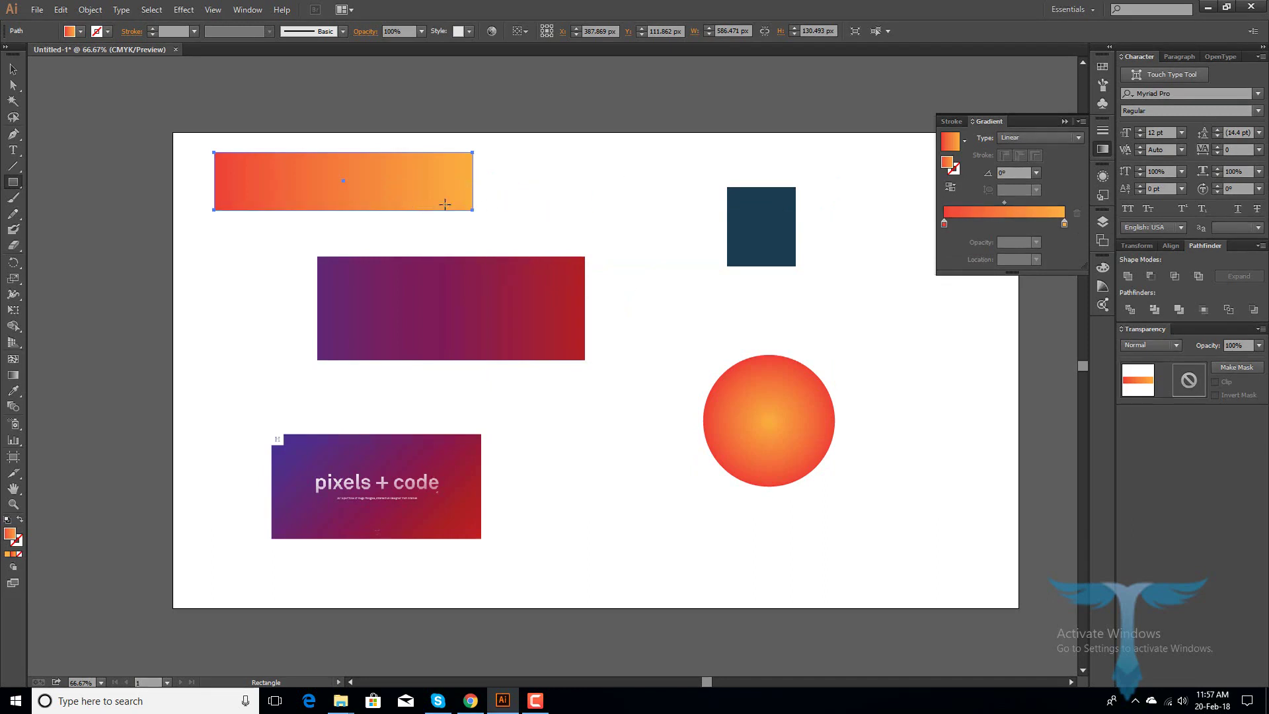
left_click(1063, 225)
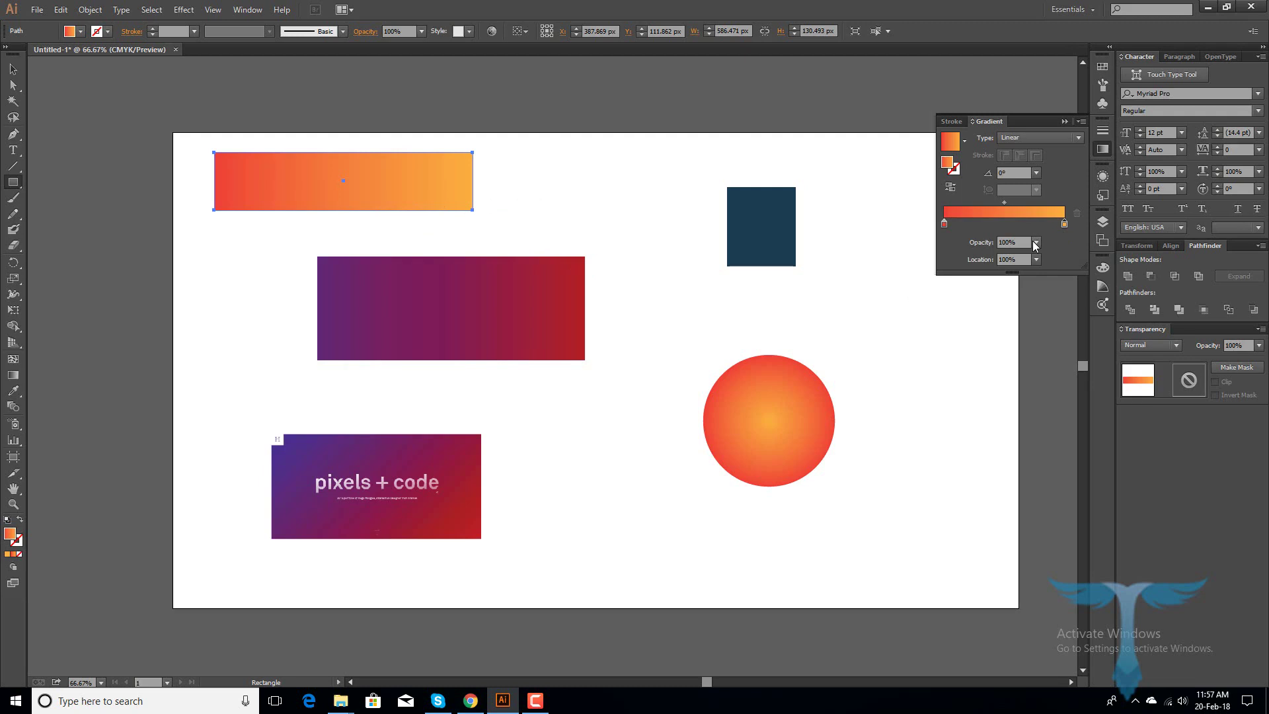
left_click(1035, 243)
left_click(1049, 256)
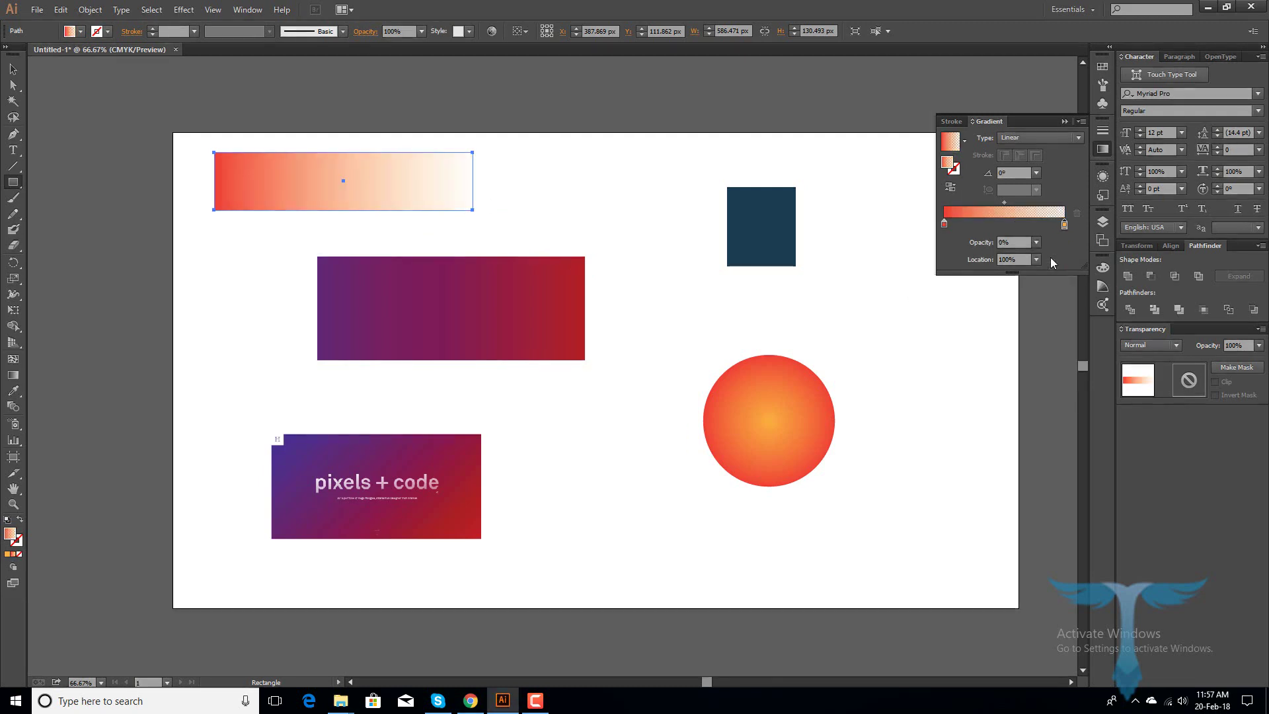
key("v")
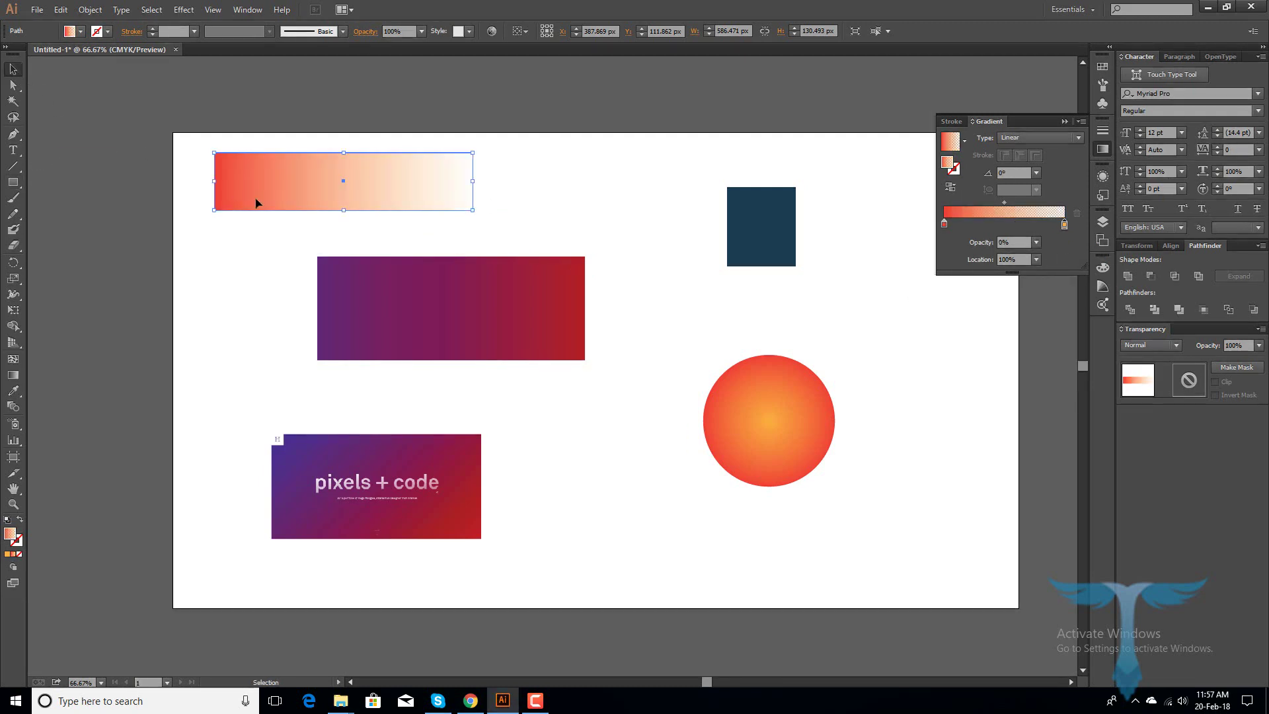
Deselect the new rectangle and examine how its gradient fades into the white artboard
left_click(251, 232)
left_click(253, 206)
left_click(155, 217)
left_click(228, 196)
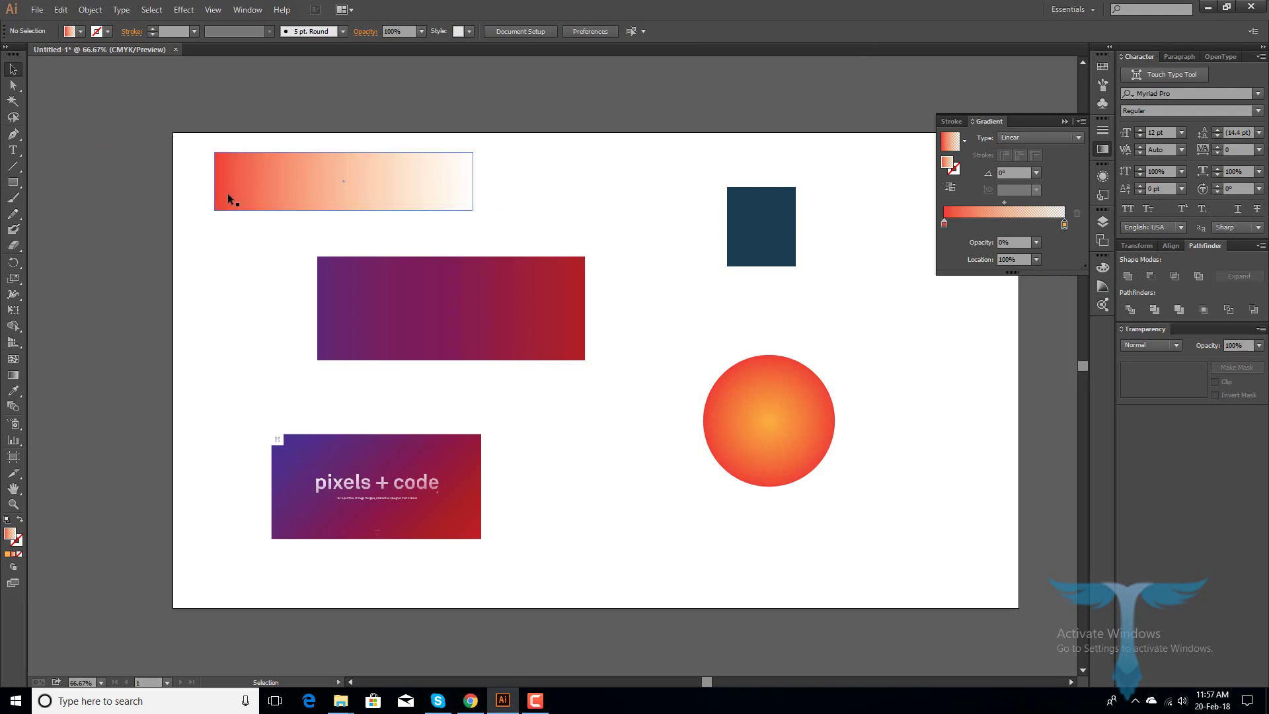
left_click(48, 240)
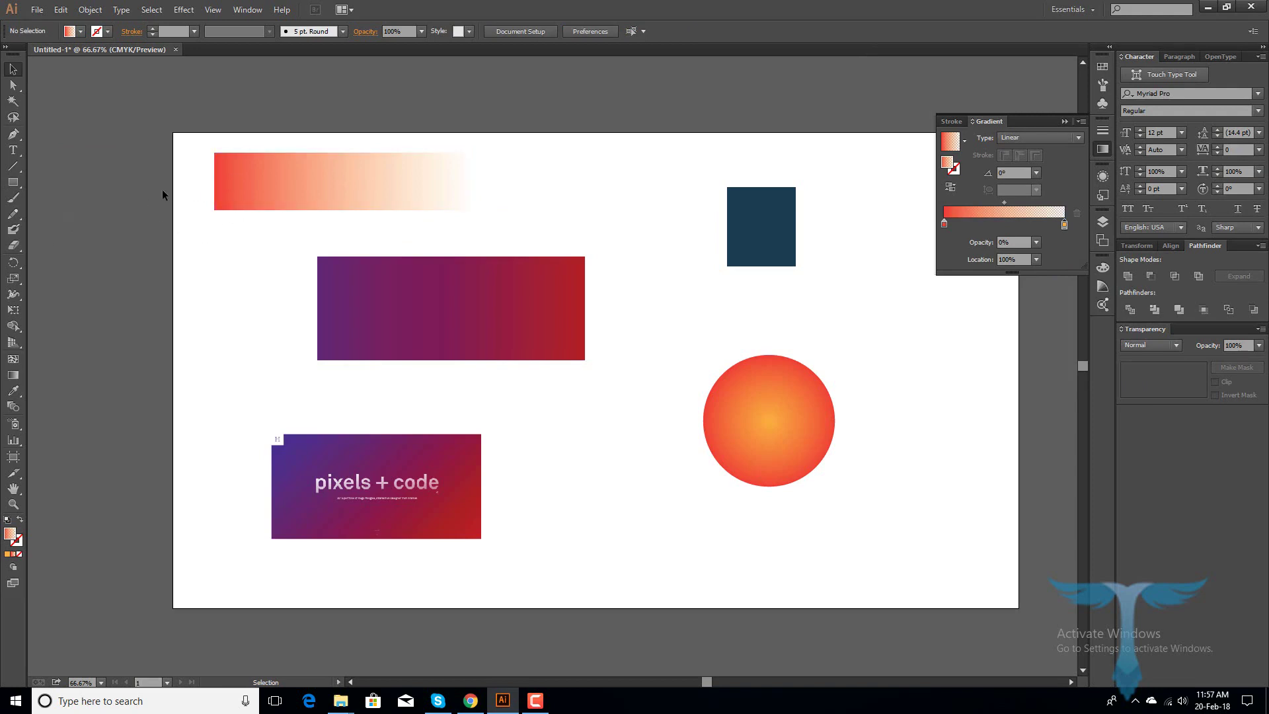
left_click(314, 169)
left_click(548, 182)
left_click(470, 198)
left_click(643, 181)
Set the opacity of the new rectangle's orange gradient stop to 40%
left_click(1036, 242)
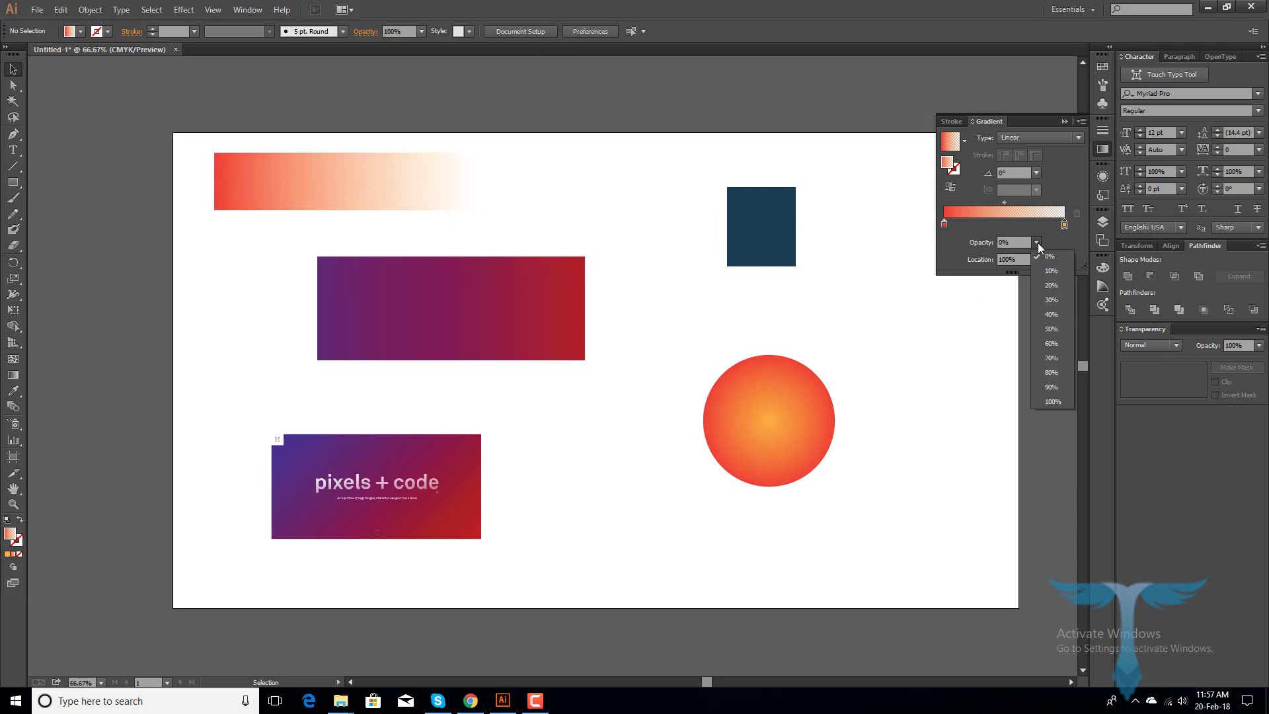
left_click(1051, 316)
left_click(452, 199)
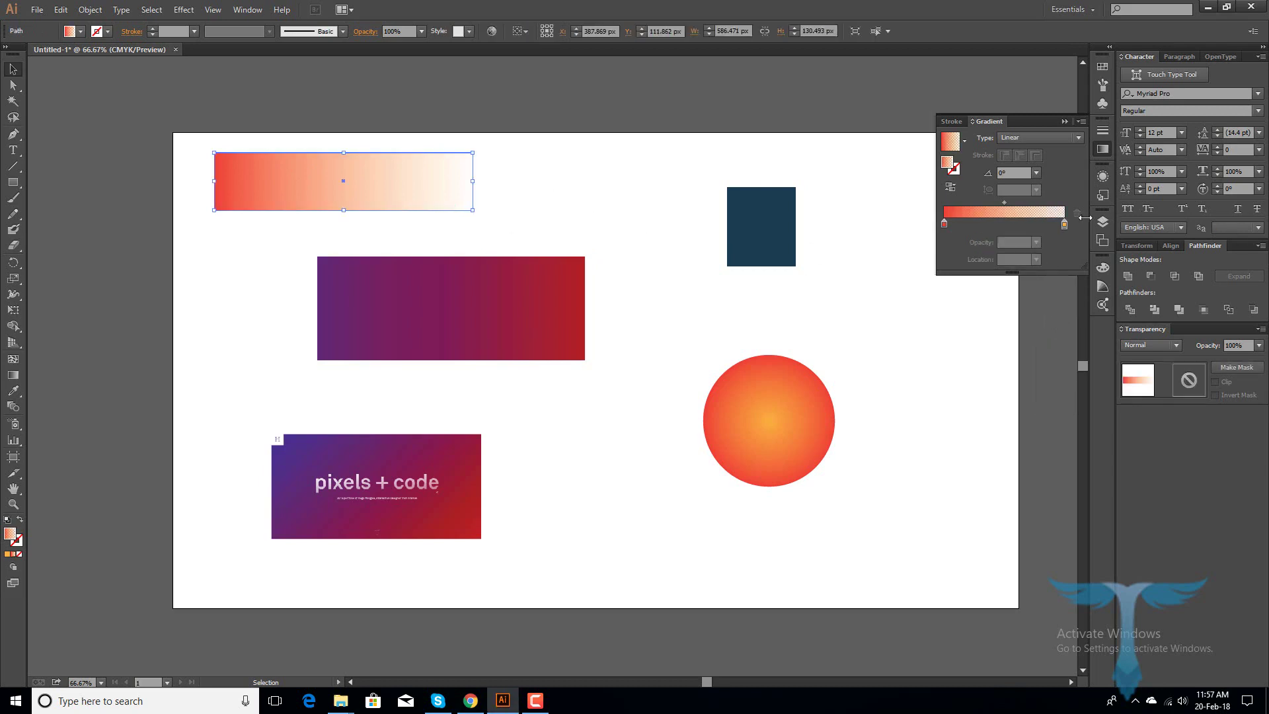
left_click(1064, 226)
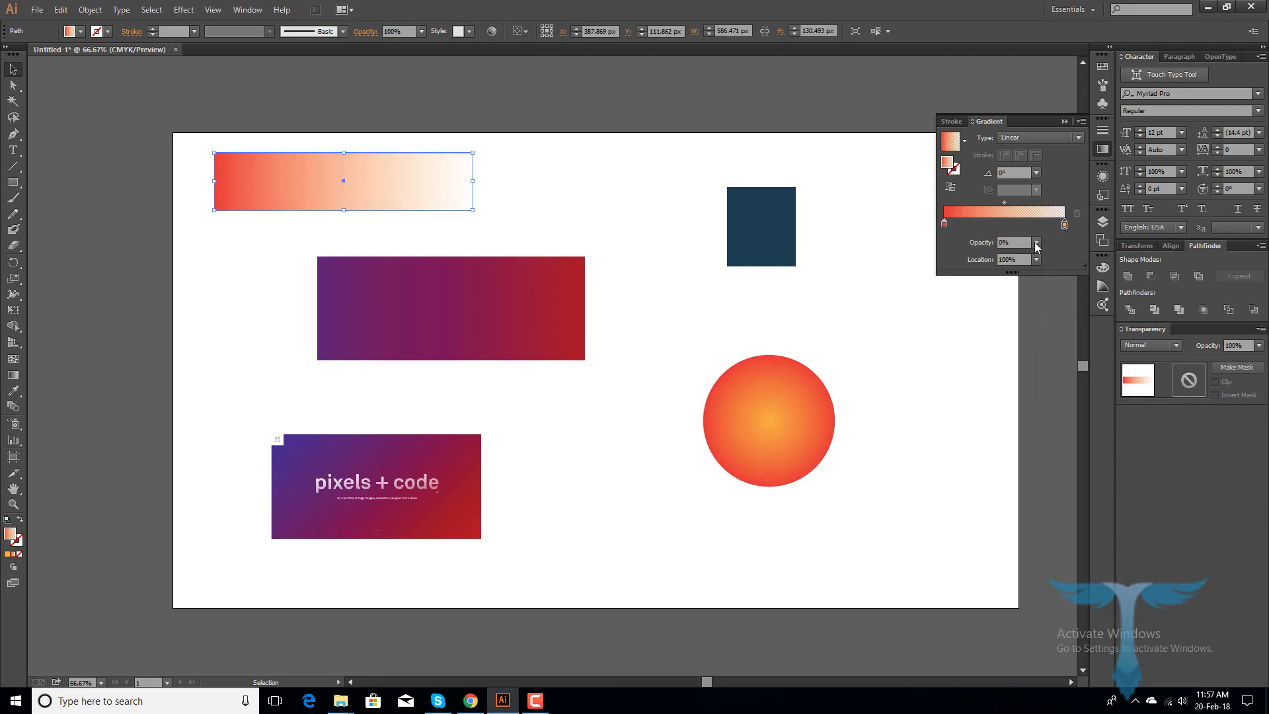
left_click(1036, 242)
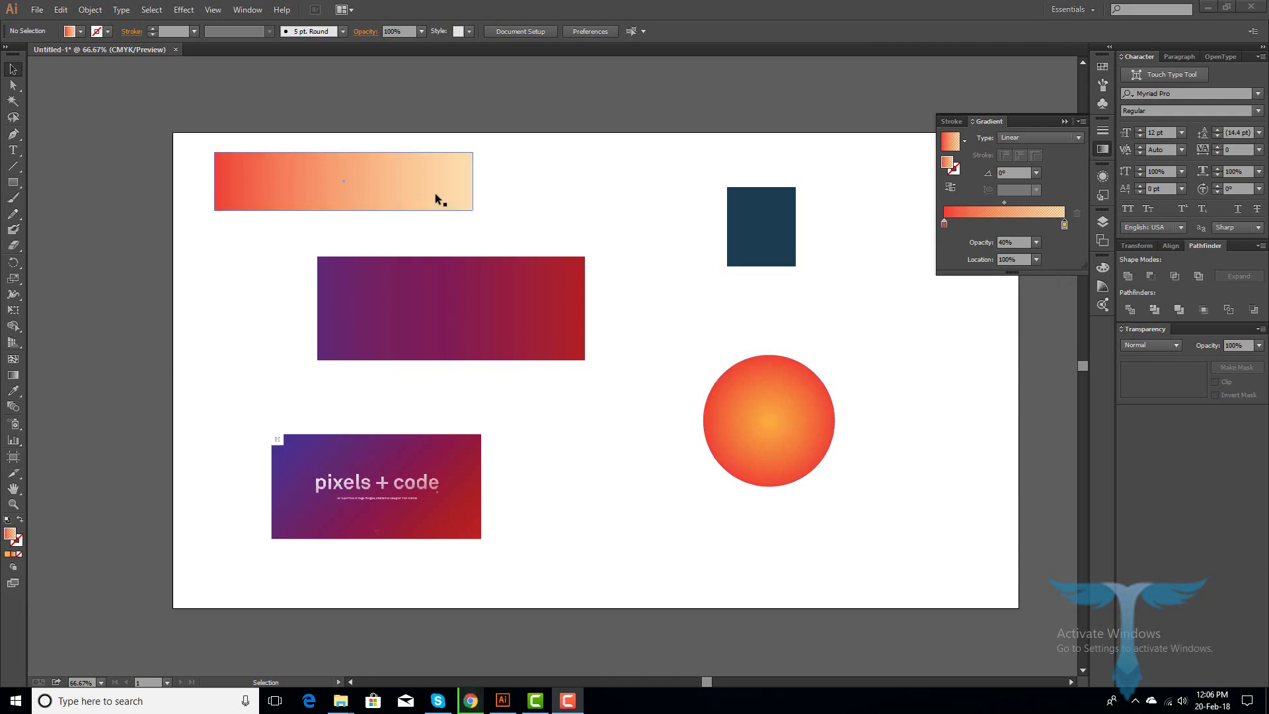
Shift the purple-to-red rectangle's gradient toward its right edge using the Gradient tool
left_click(437, 312)
left_click(11, 375)
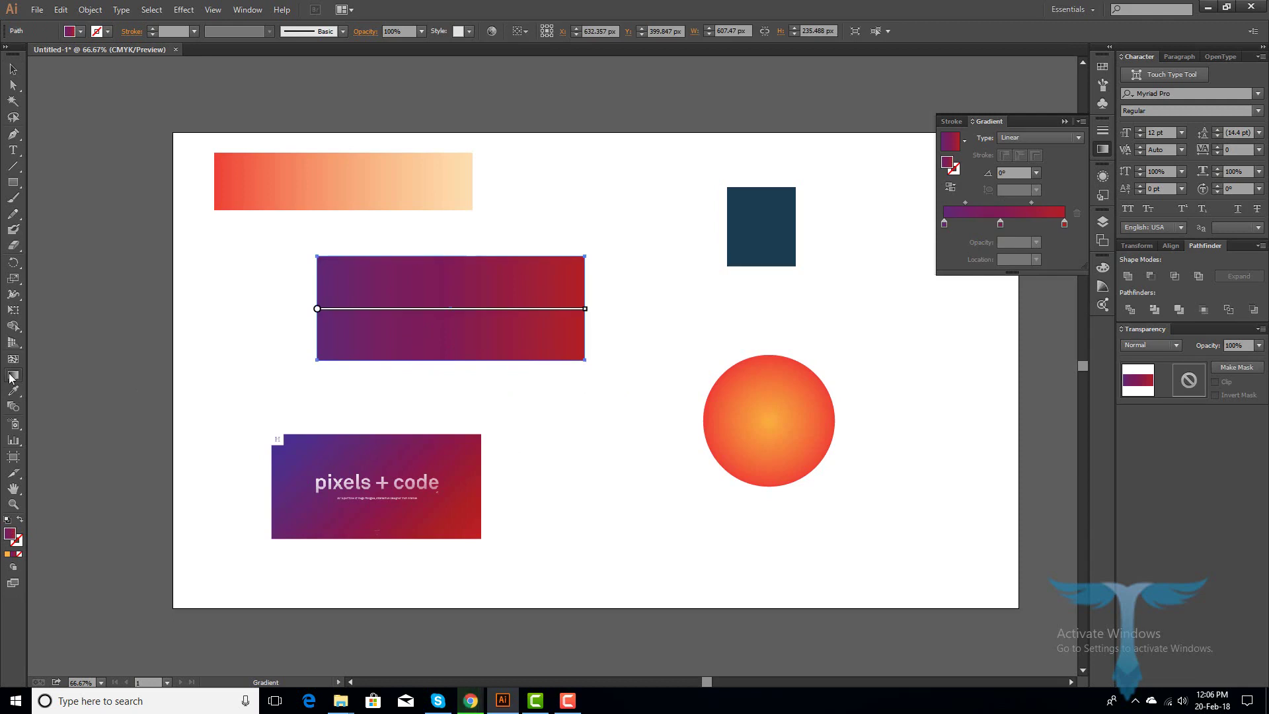
mouse_move(451, 306)
mouse_move(352, 315)
mouse_move(510, 308)
left_mouse_down()
mouse_move(574, 312)
mouse_move(574, 275)
mouse_move(575, 309)
left_mouse_up()
left_click(14, 69)
Move the circle's radial gradient center up and to the right using the Gradient tool
left_click(740, 418)
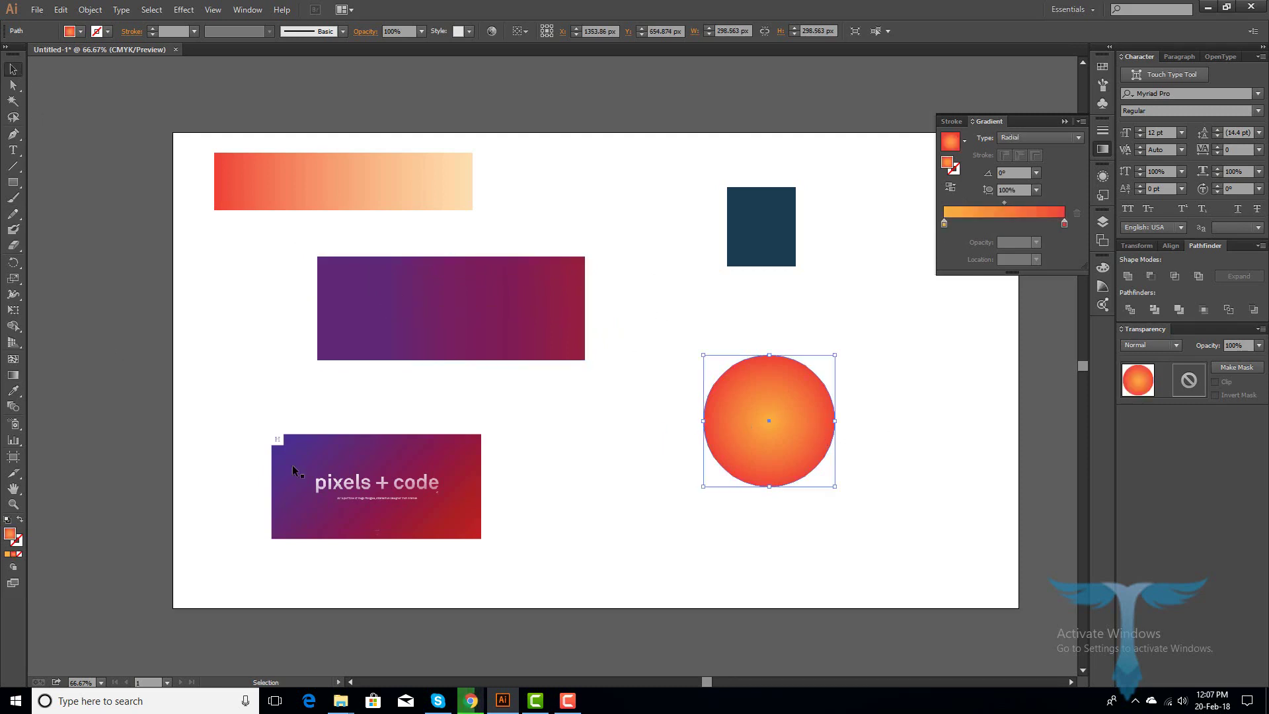
left_click(14, 375)
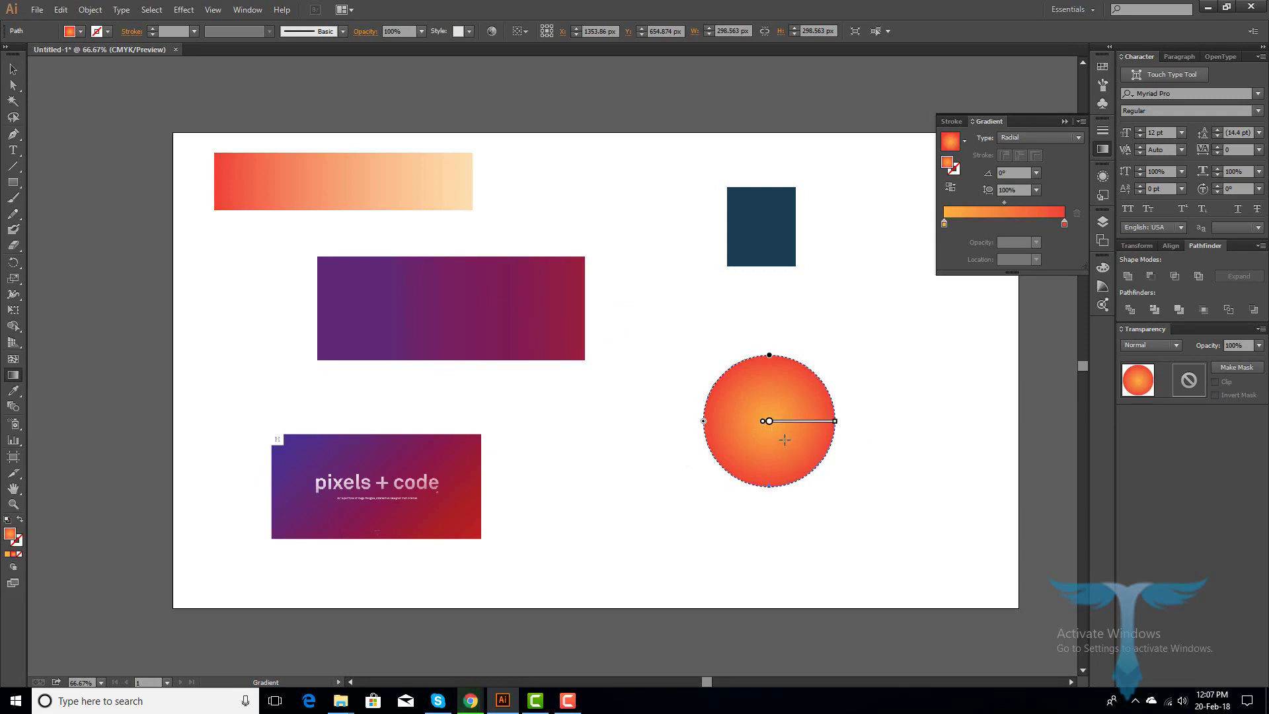
mouse_move(784, 425)
left_click_drag(785, 426, 804, 405)
mouse_move(812, 403)
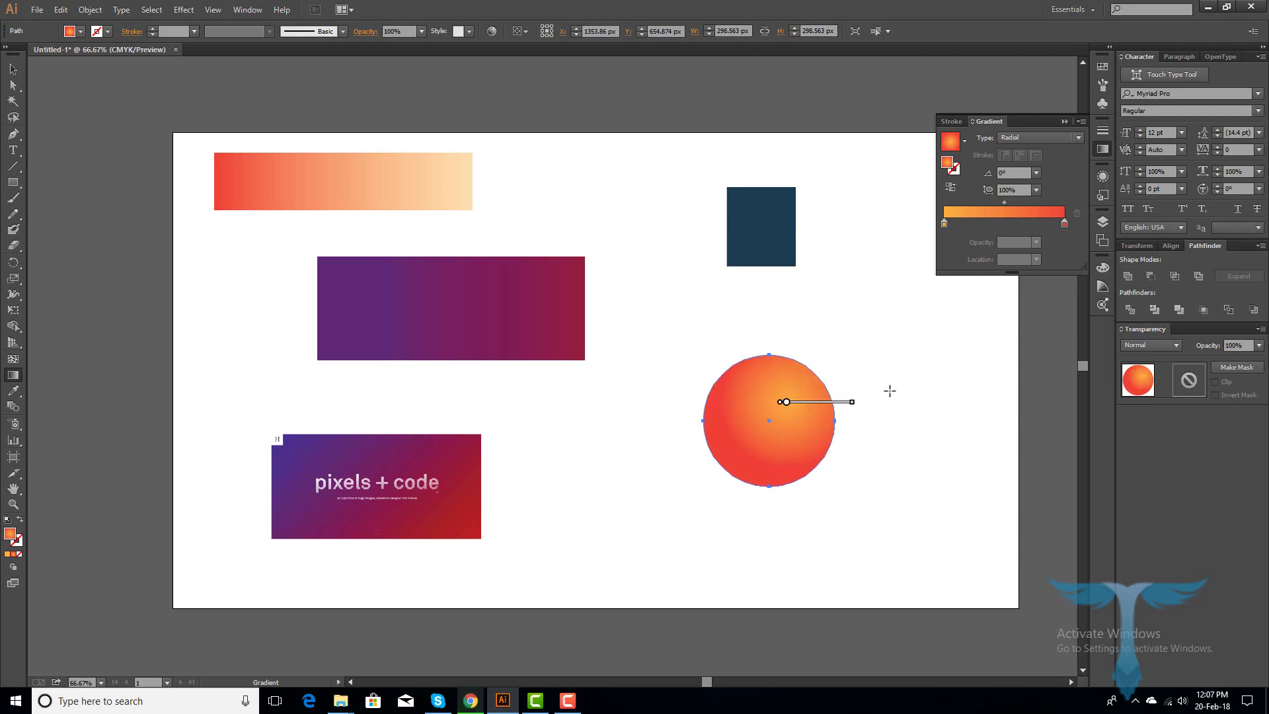
left_click(13, 69)
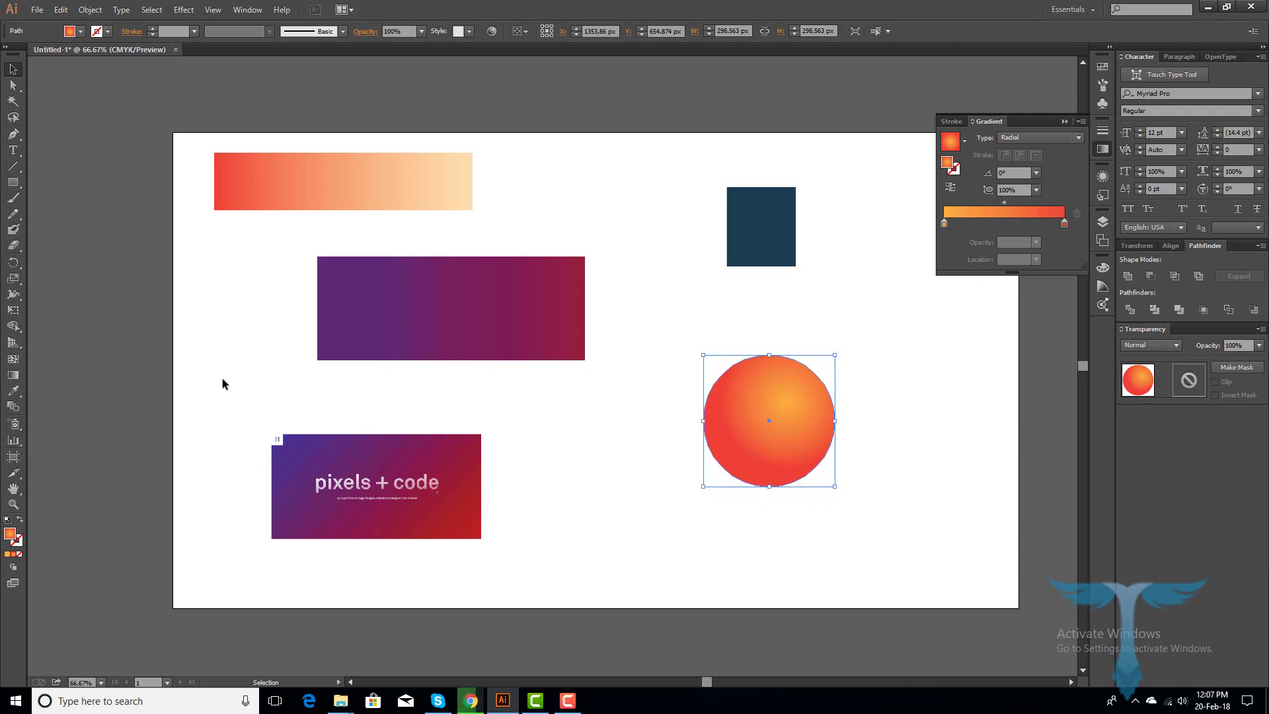
Nudge the circle's radial gradient slightly upward and scale its spread, first smaller, then well beyond the circle's edge
key("g")
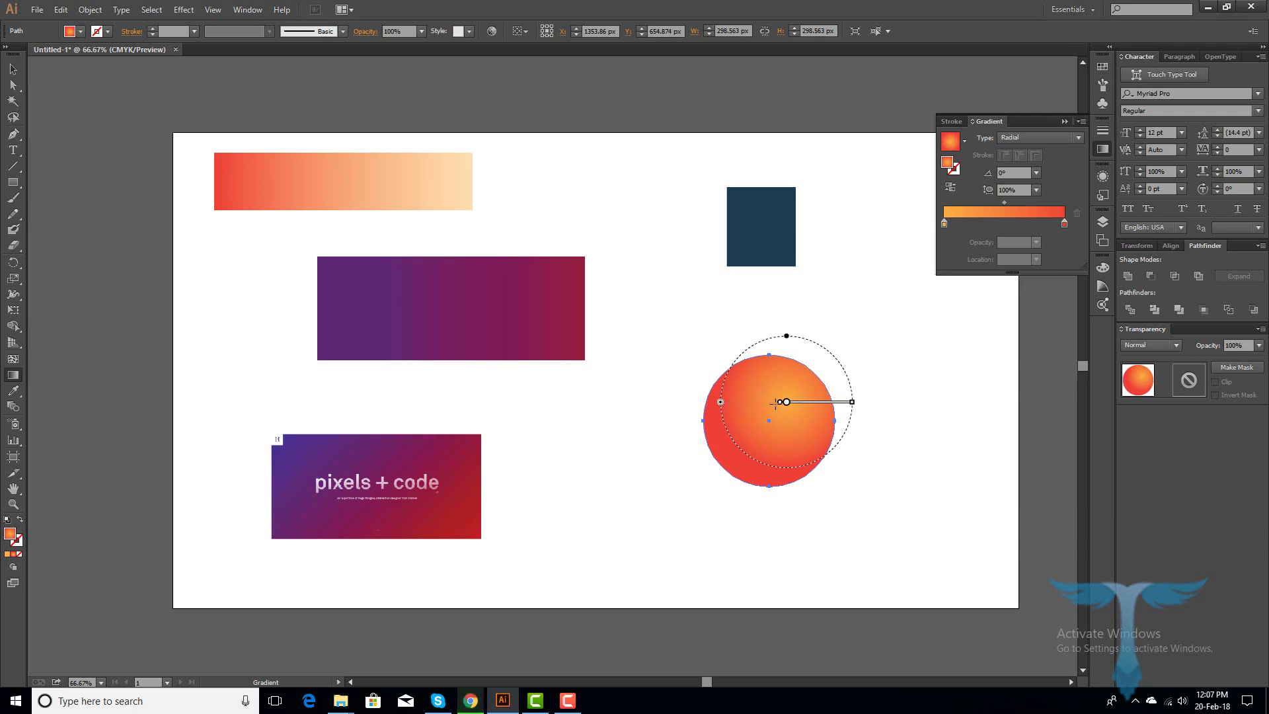
mouse_move(800, 404)
left_click_drag(799, 403, 799, 401)
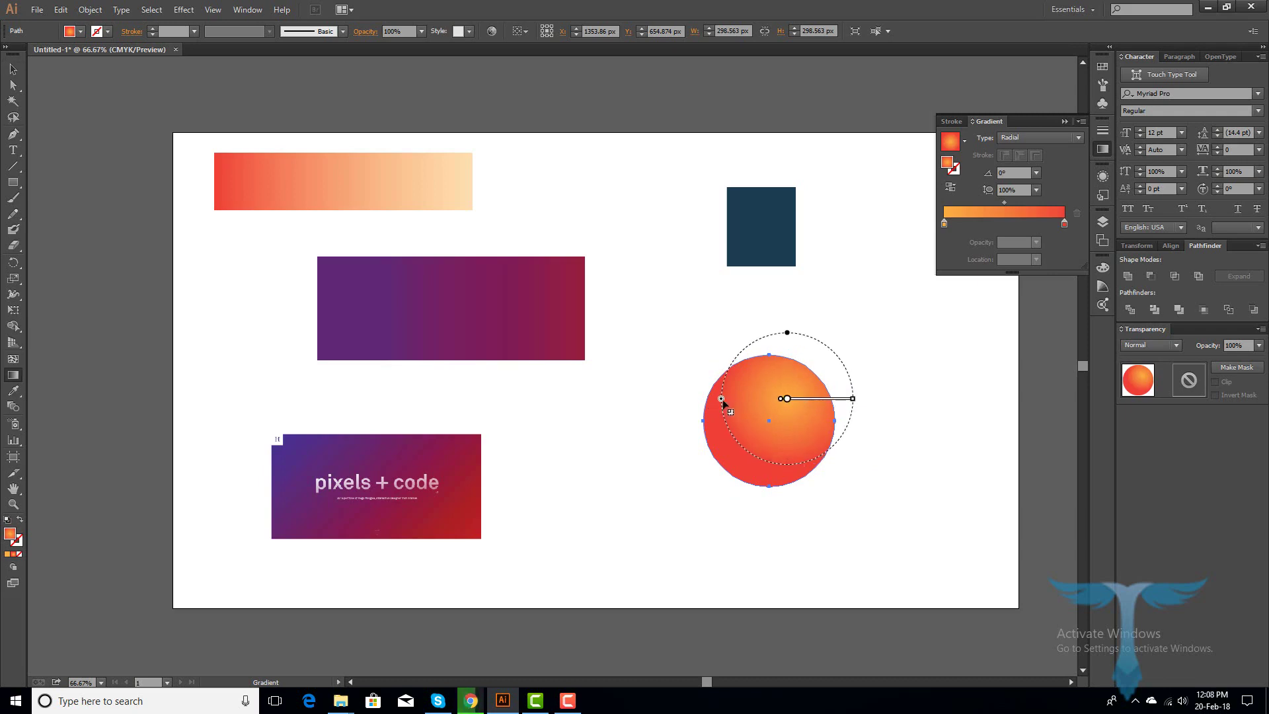
left_click_drag(721, 399, 736, 402)
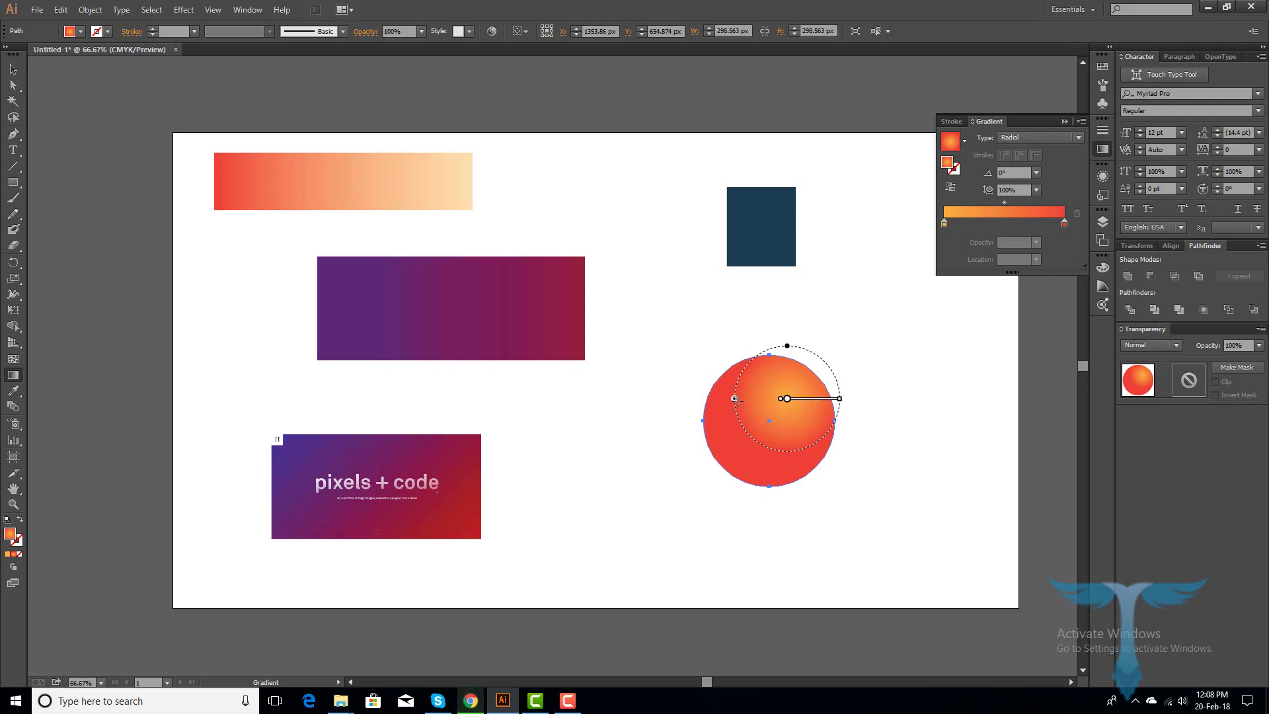
left_click_drag(732, 400, 683, 418)
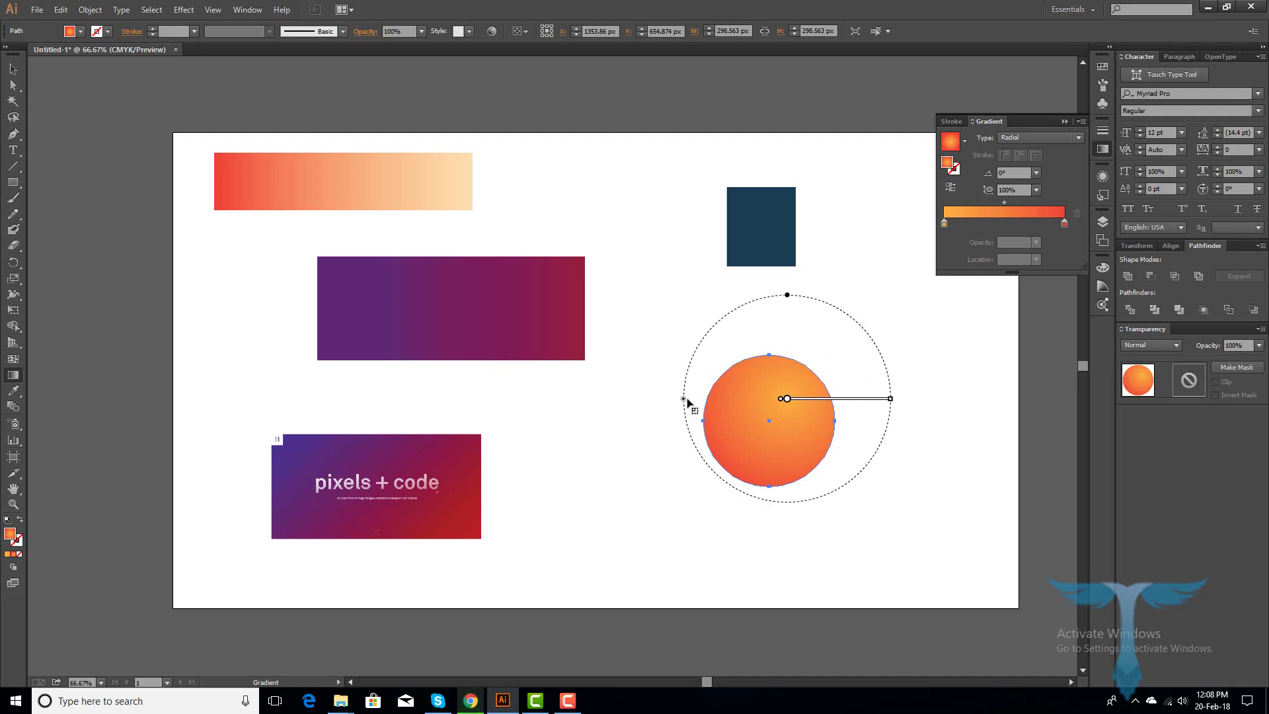
Shrink the spread of the circle's radial gradient so its outer ring sits just beyond the circle's edge
left_click_drag(684, 399, 701, 398)
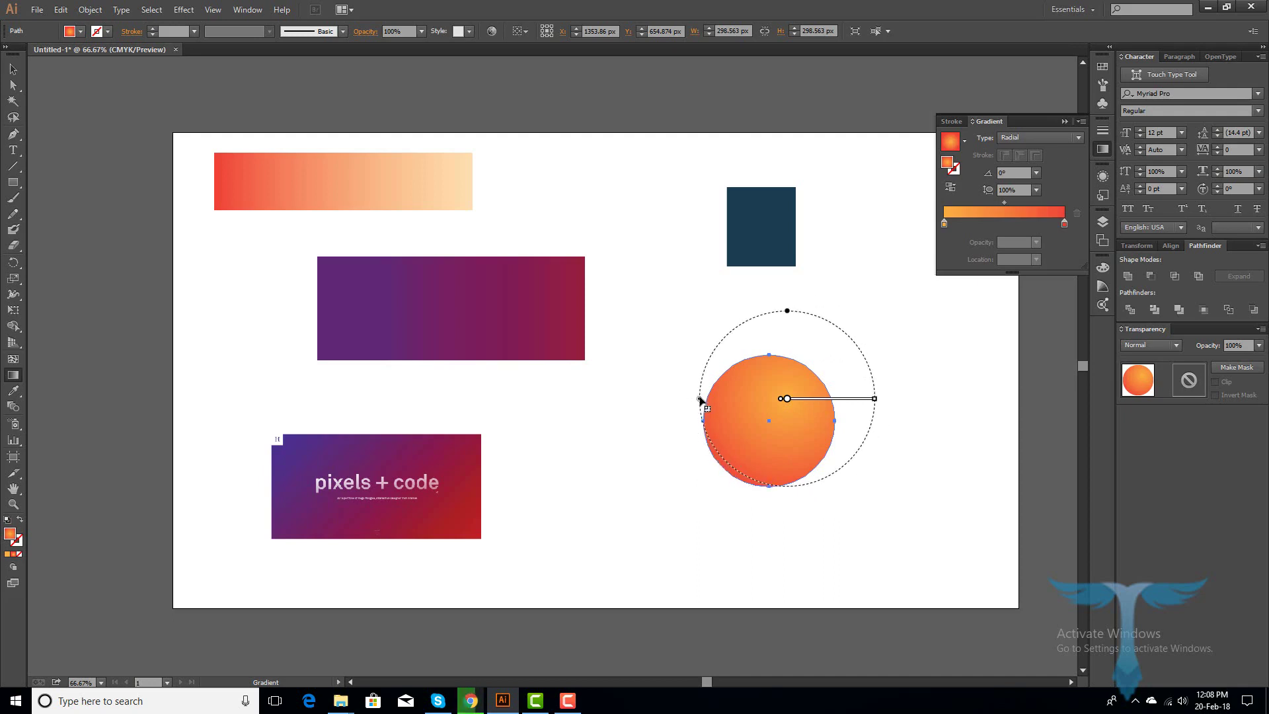
key("v")
Try gradient angles of -90° and 45° on the purple-to-red rectangle, and finish with the angle set to -45°
left_click(514, 312)
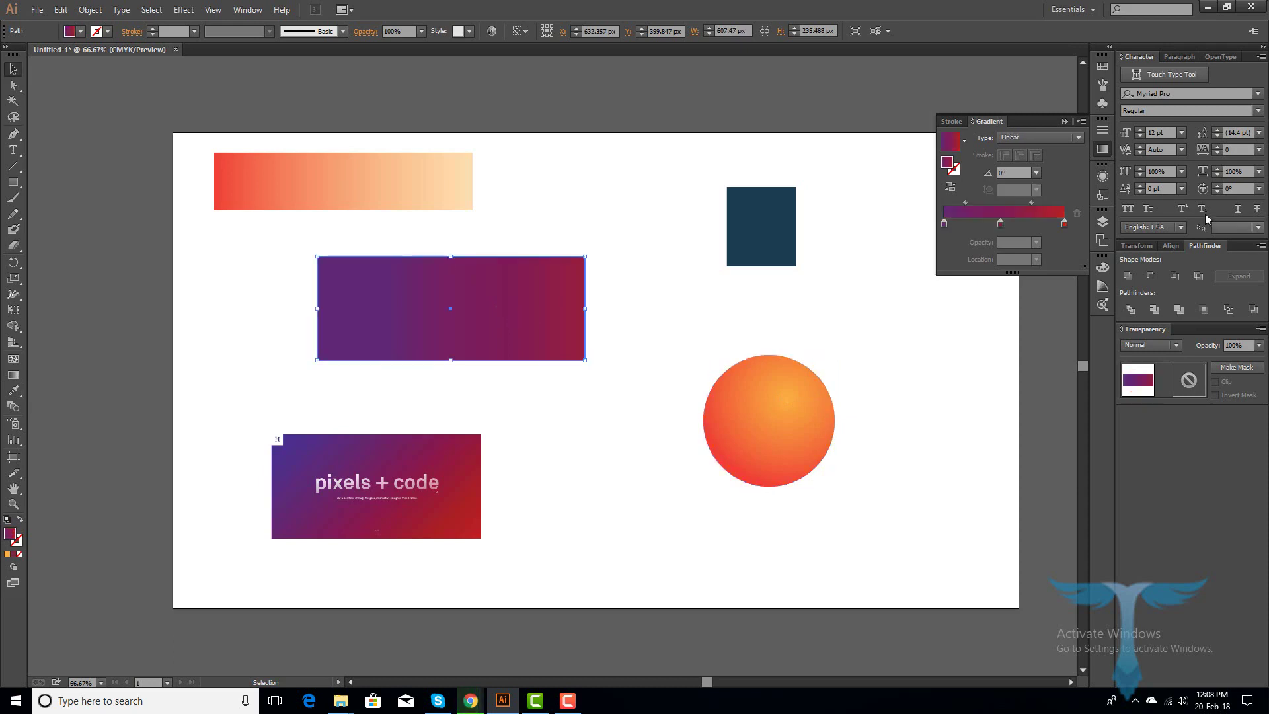
left_click(1036, 173)
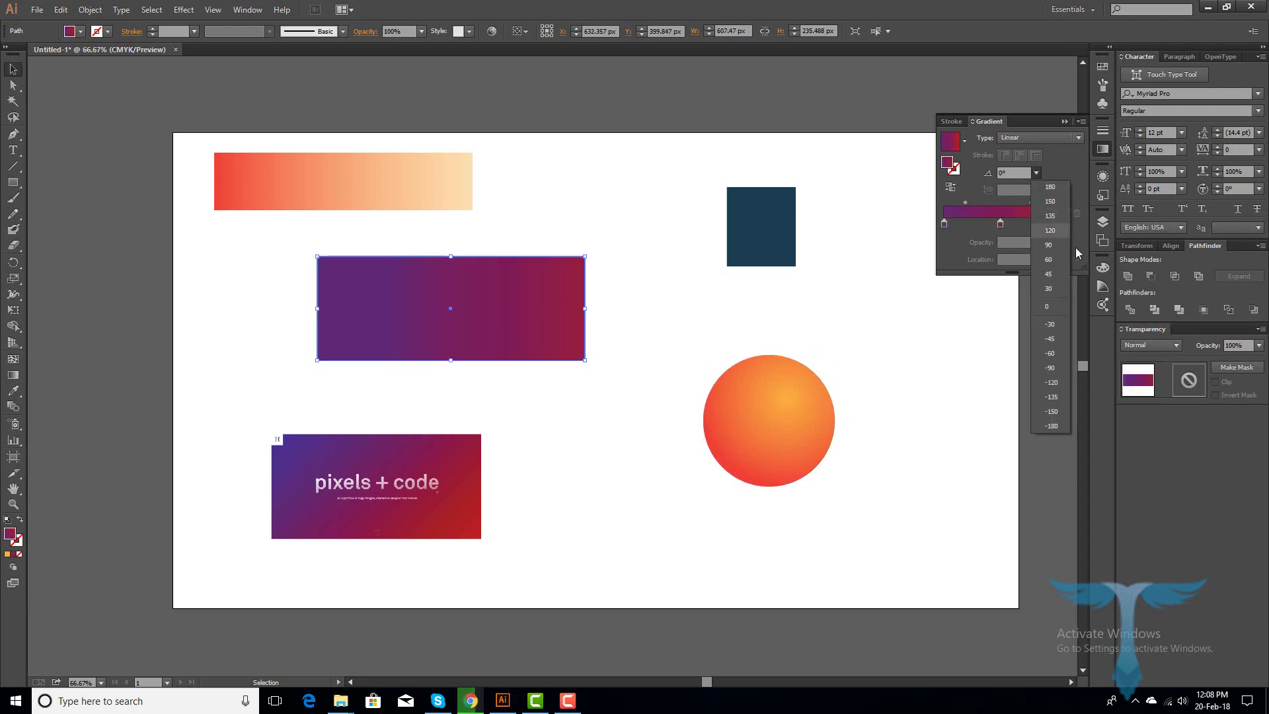
left_click(1051, 368)
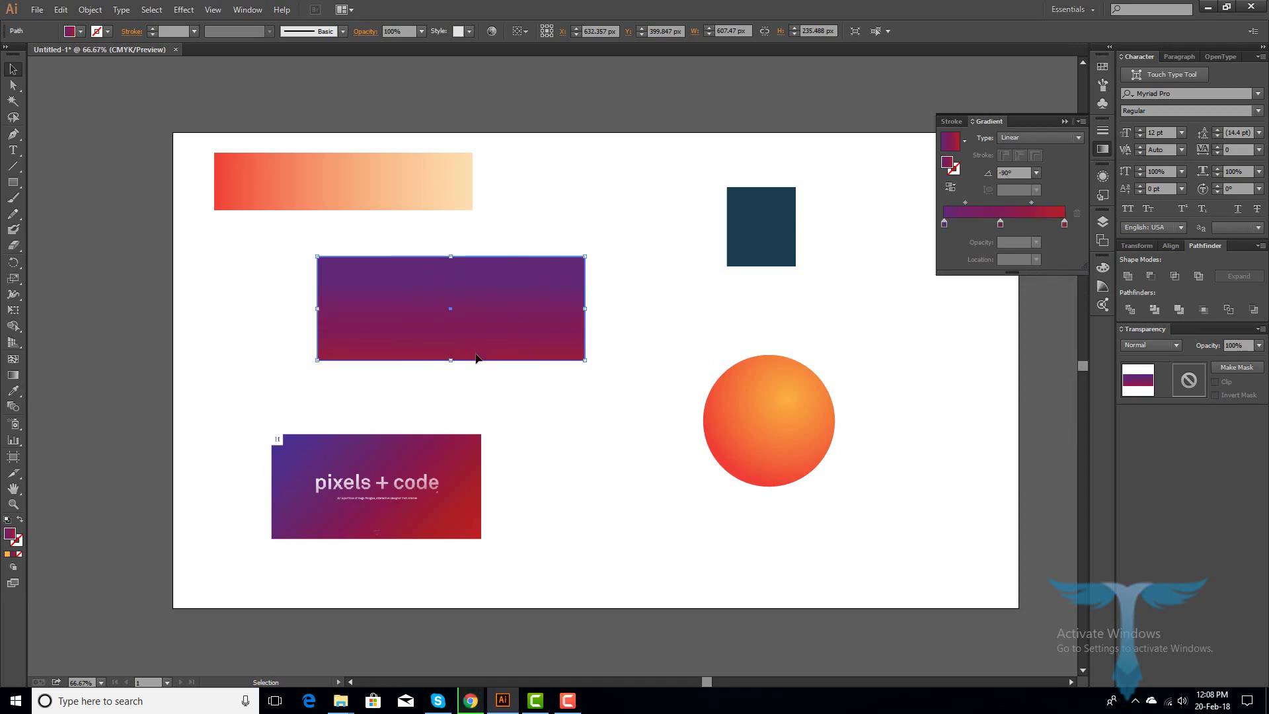
left_click(1036, 173)
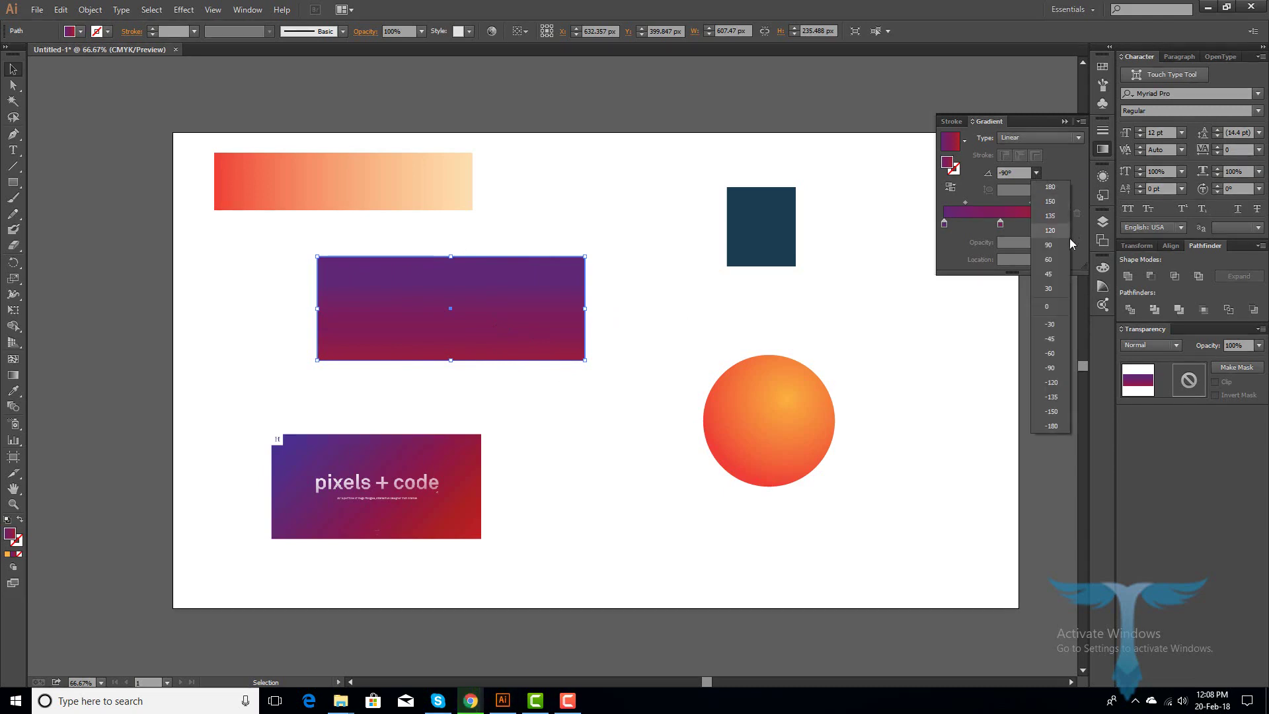
left_click(1059, 277)
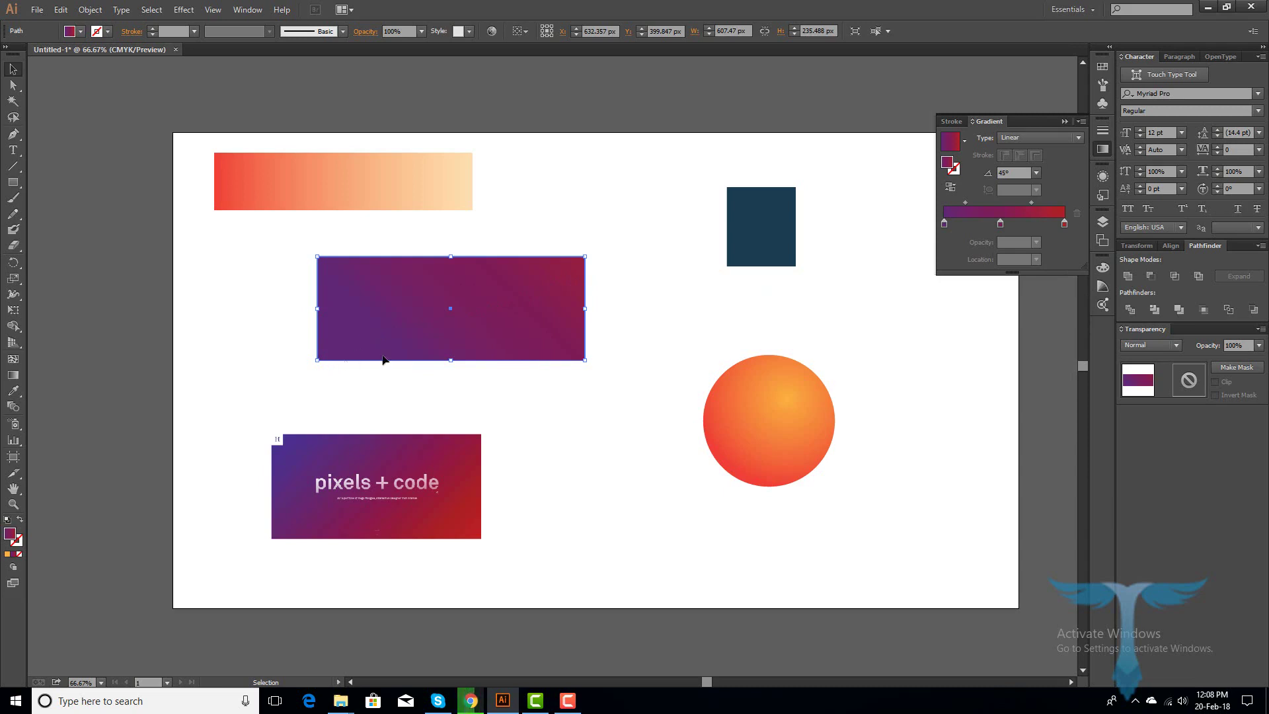
left_click(1035, 172)
left_click(1049, 338)
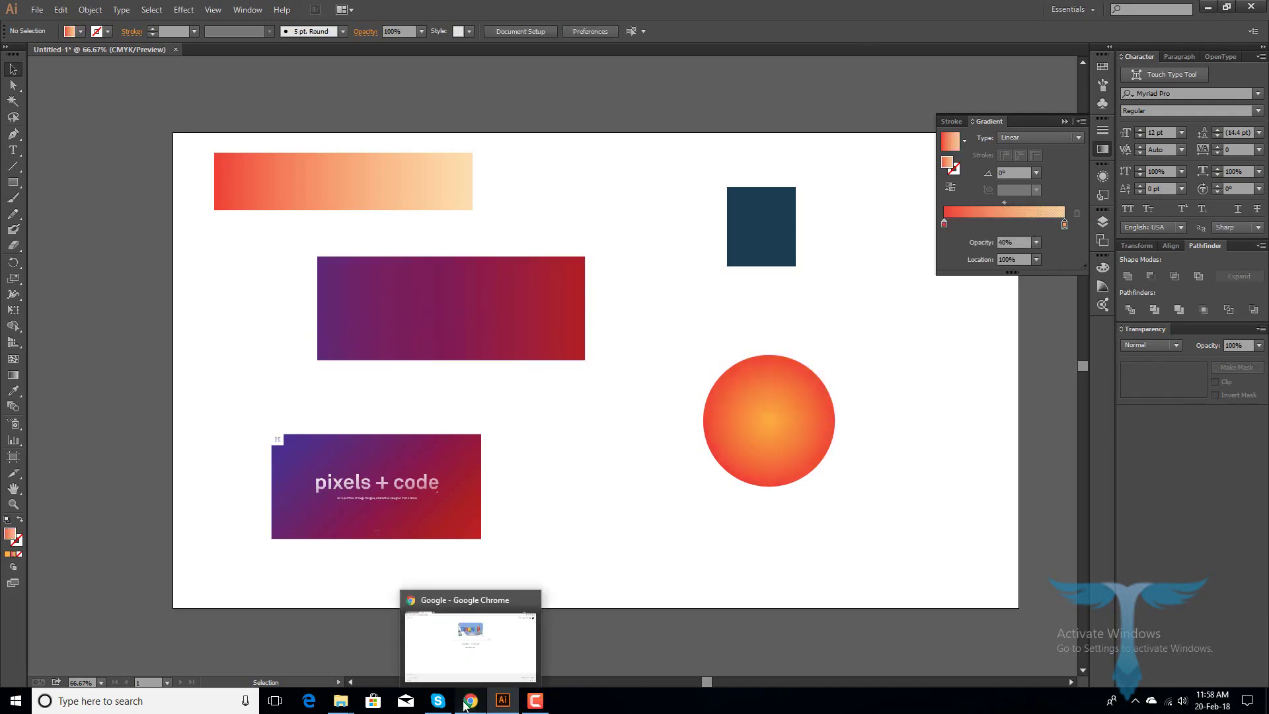
Switch to Google Chrome and search Google for "website gradient background"
left_click(474, 644)
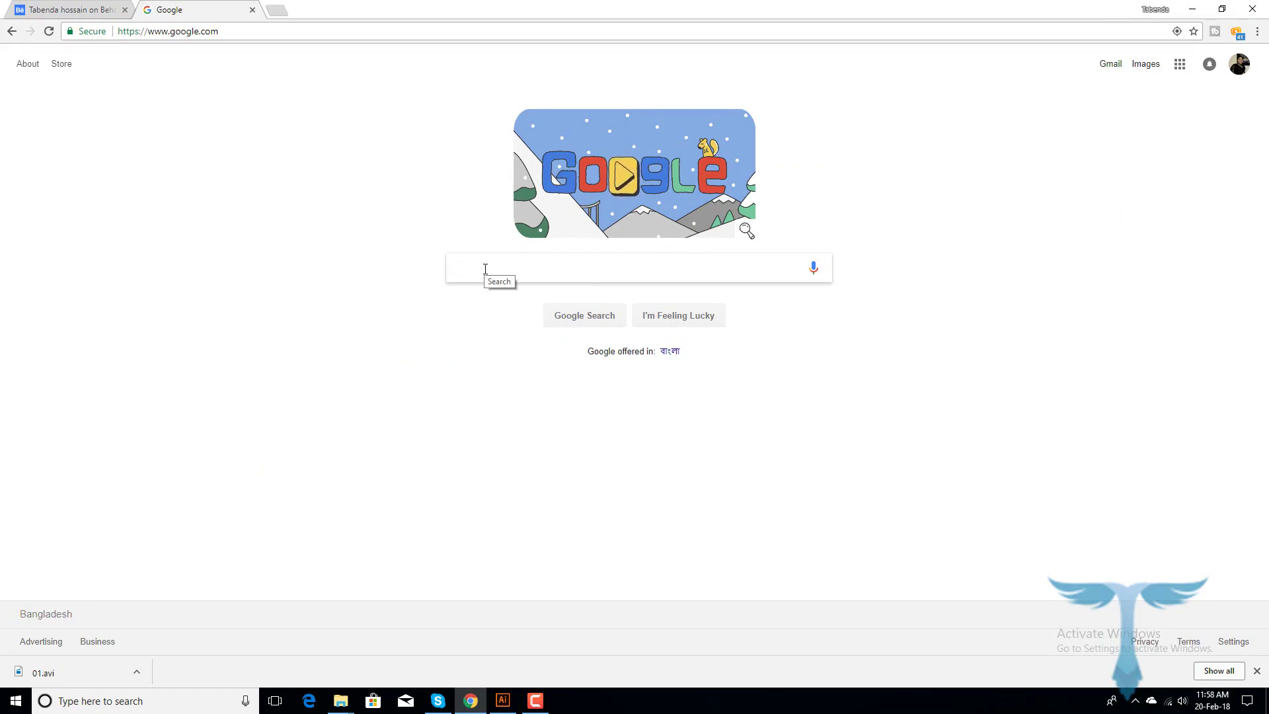
type("web")
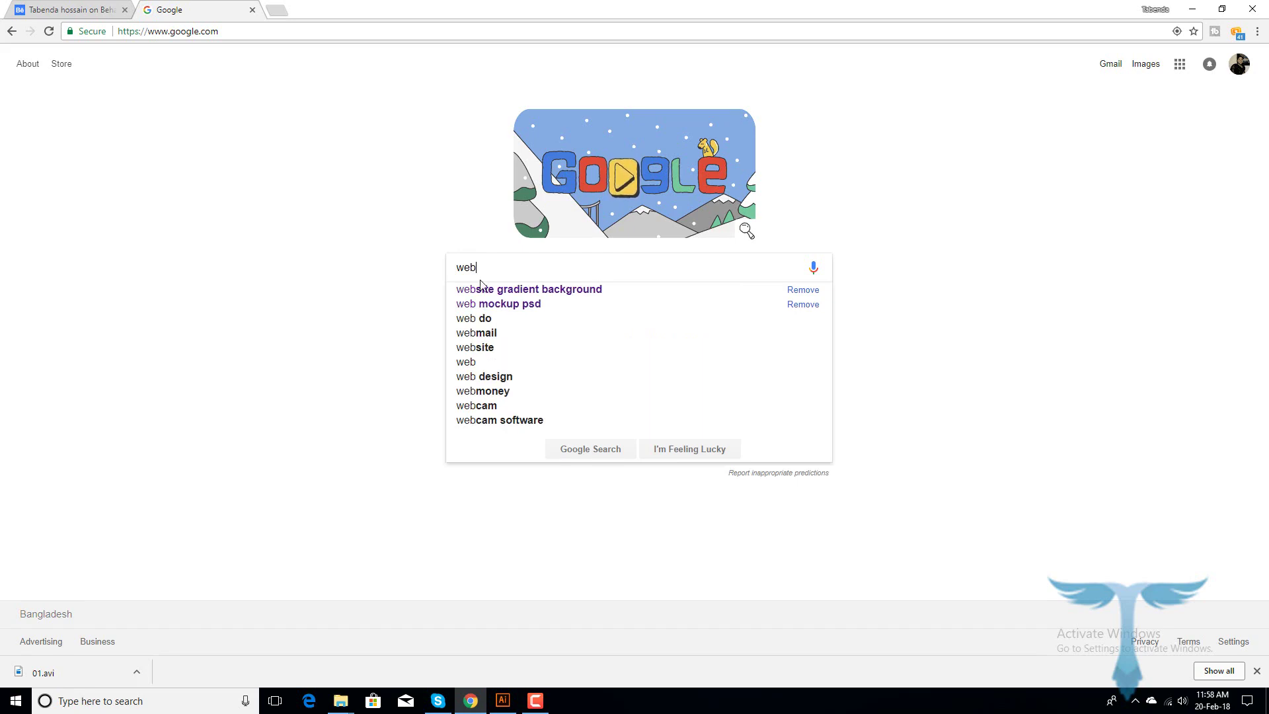
left_click(482, 289)
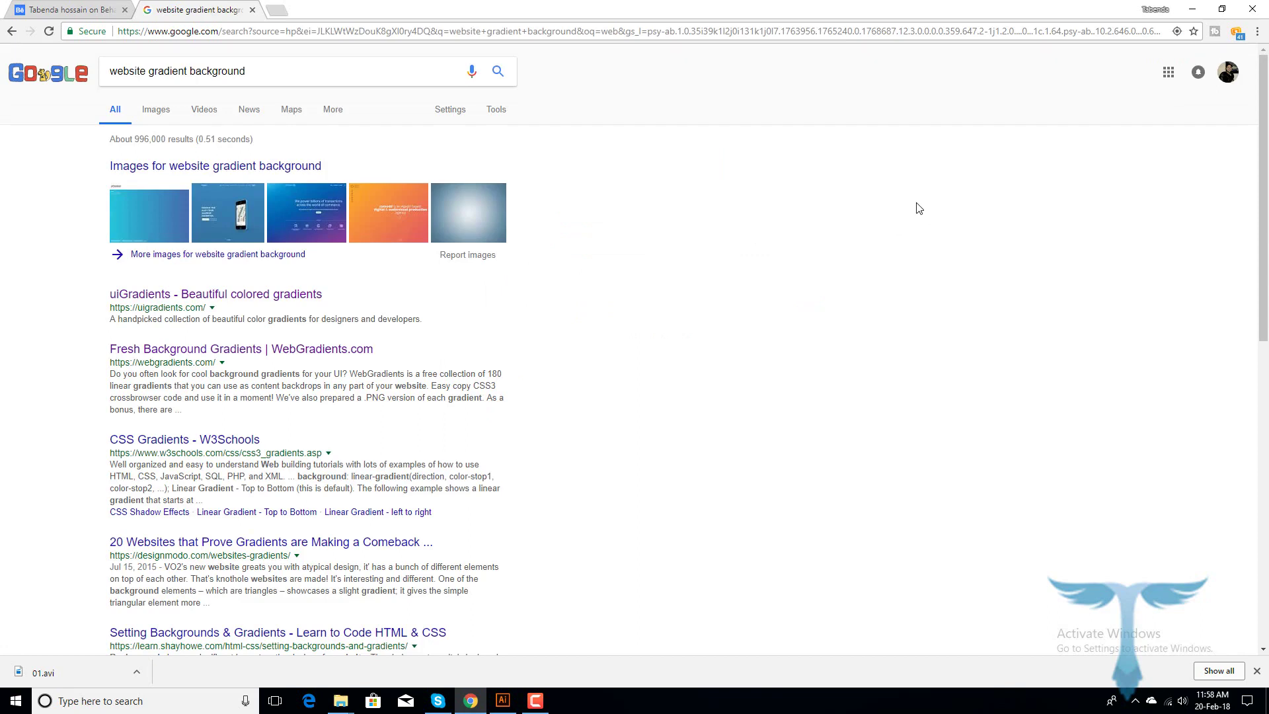
Open the uiGradients and WebGradients.com search results in separate new tabs
right_click(145, 297)
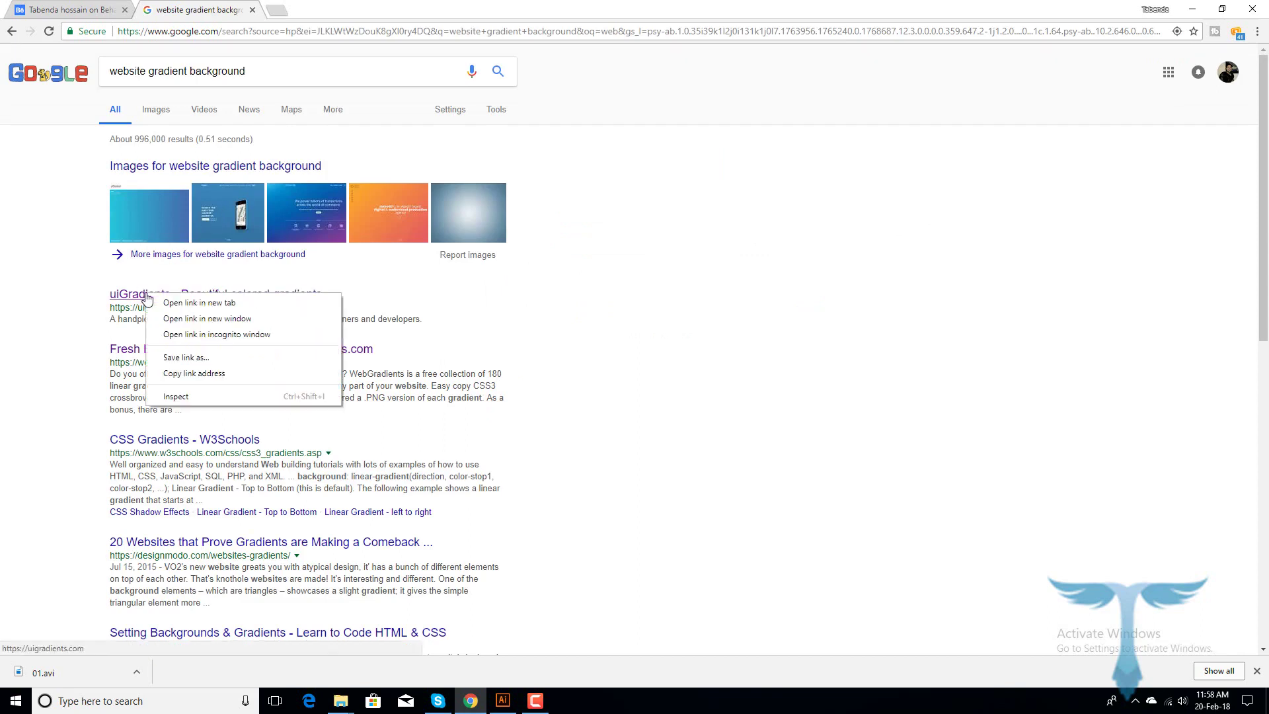
left_click(162, 302)
right_click(211, 353)
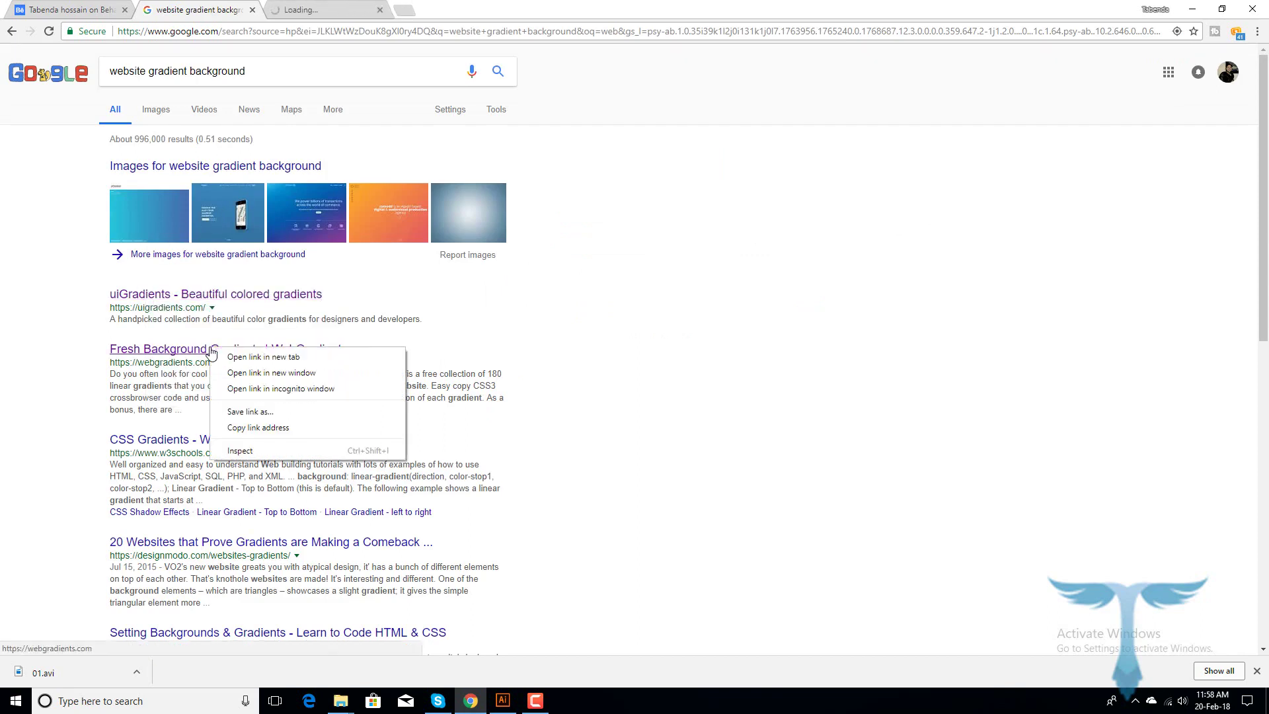
left_click(225, 357)
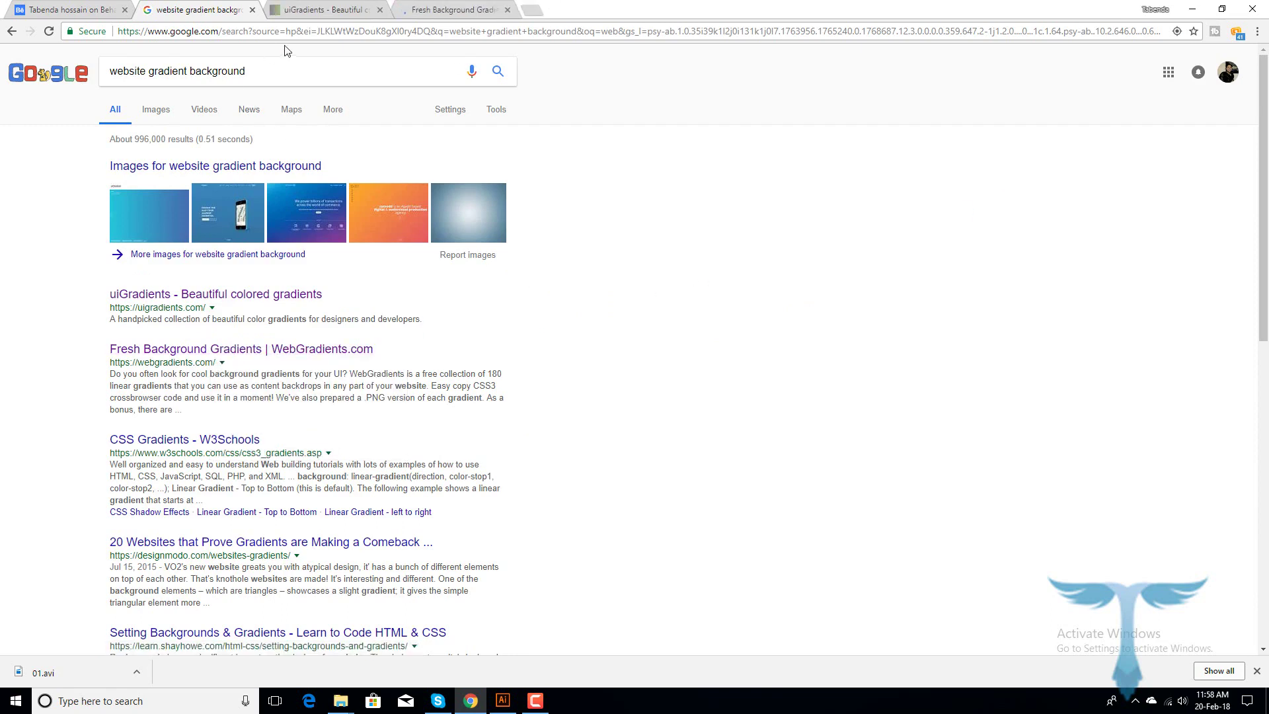
Browse several gradients on uiGradients, and open the eXpresso gradient from the full collection to view its colors
left_click(290, 12)
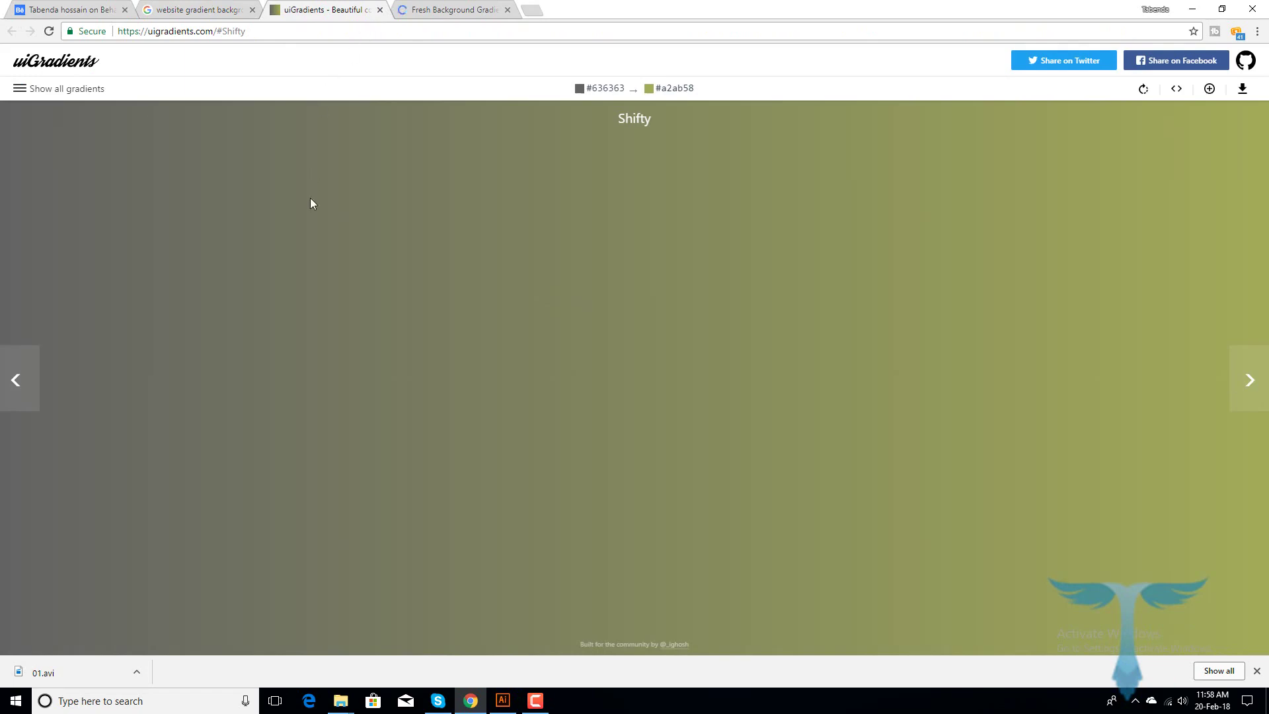
left_click(1245, 381)
left_click(1245, 385)
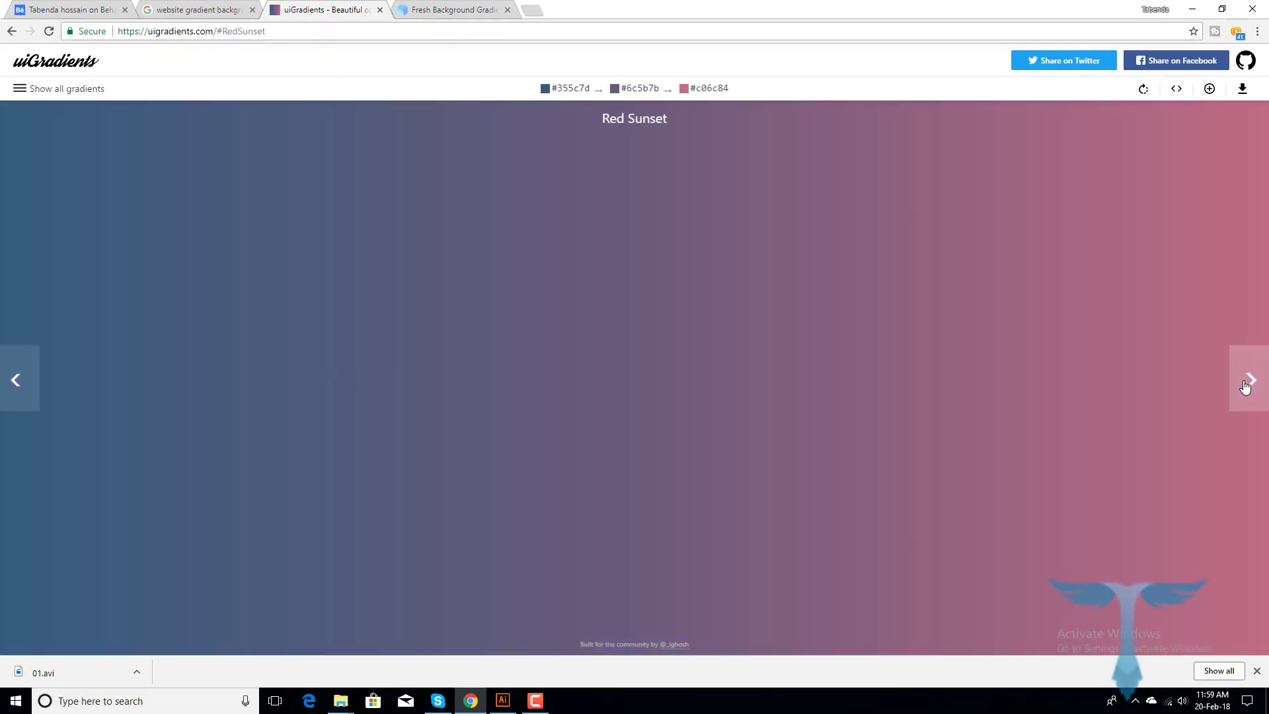
left_click(1245, 386)
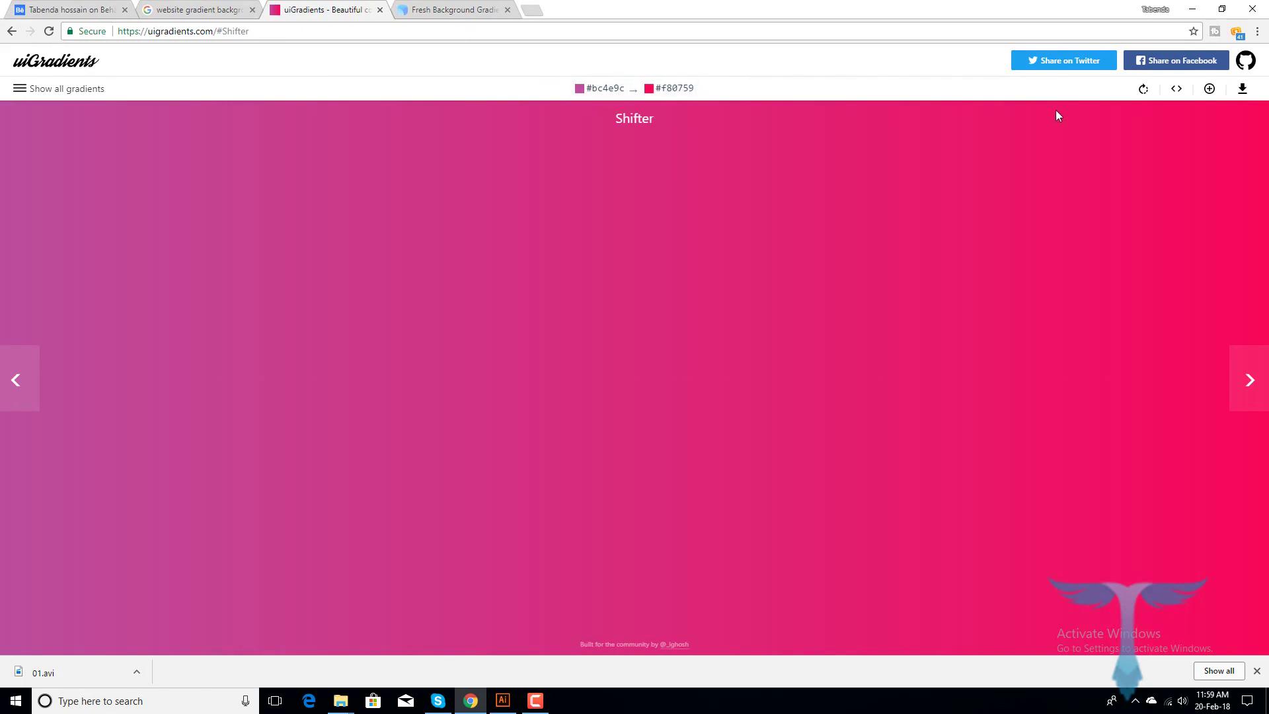
left_click(21, 89)
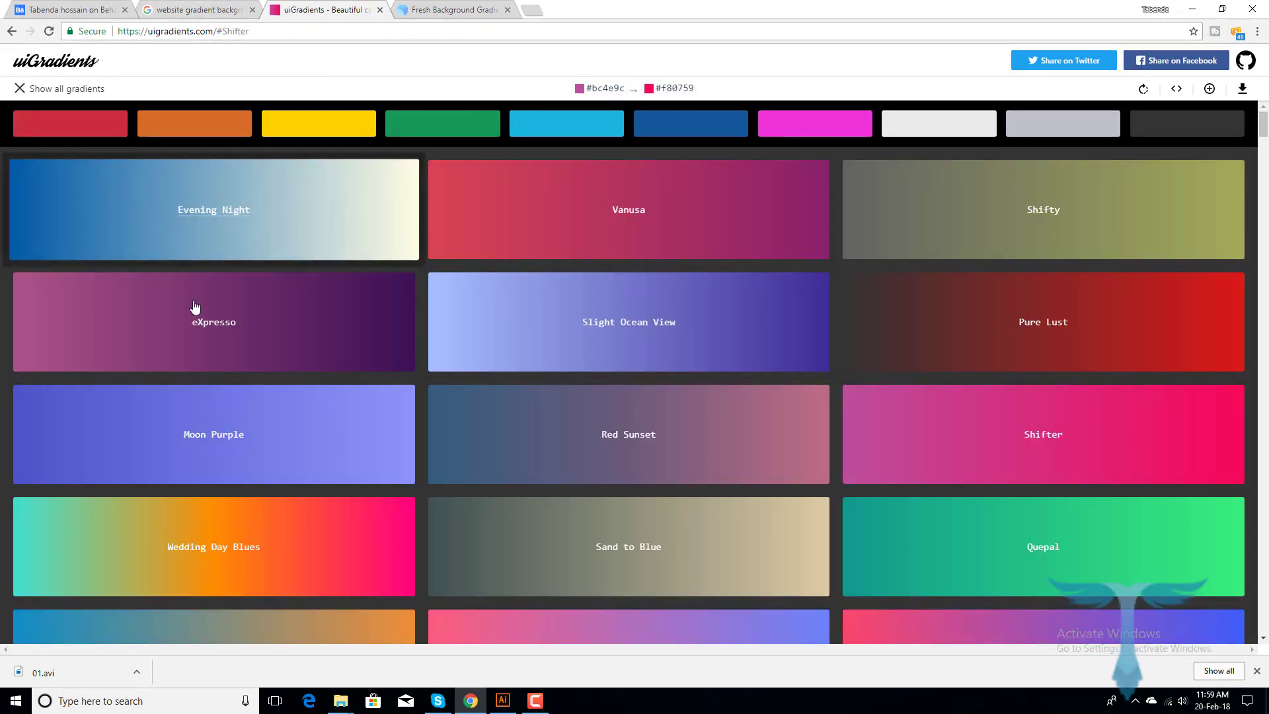
left_click(297, 348)
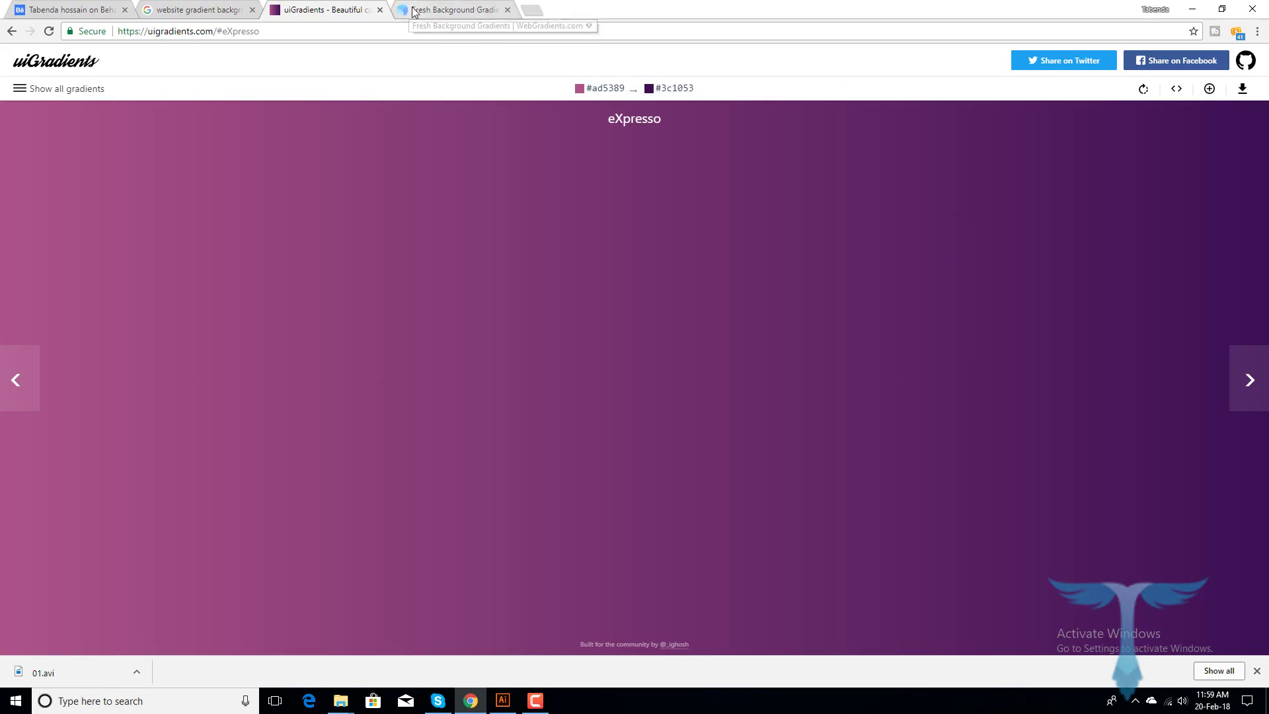
Look through the gradient samples and their color codes on the WebGradients site, and return to the start of the page
left_click(450, 9)
scroll(676, 416, "down", 6)
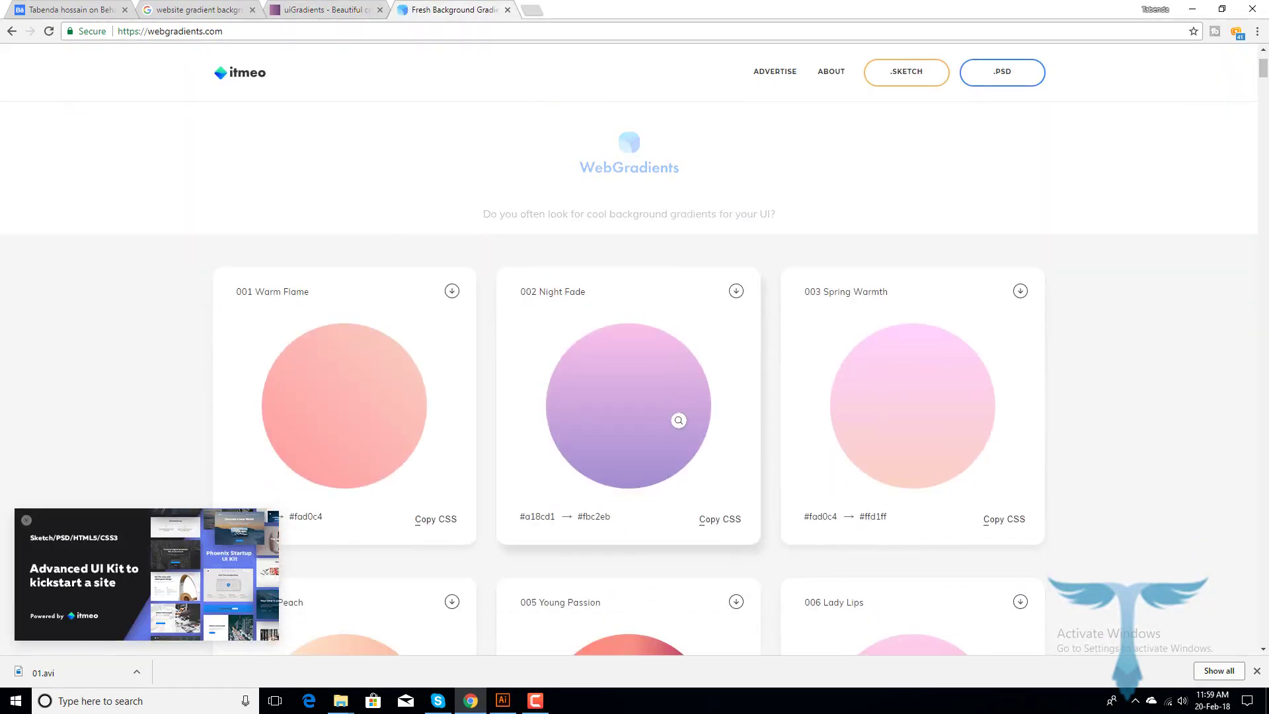
scroll(678, 422, "down", 8)
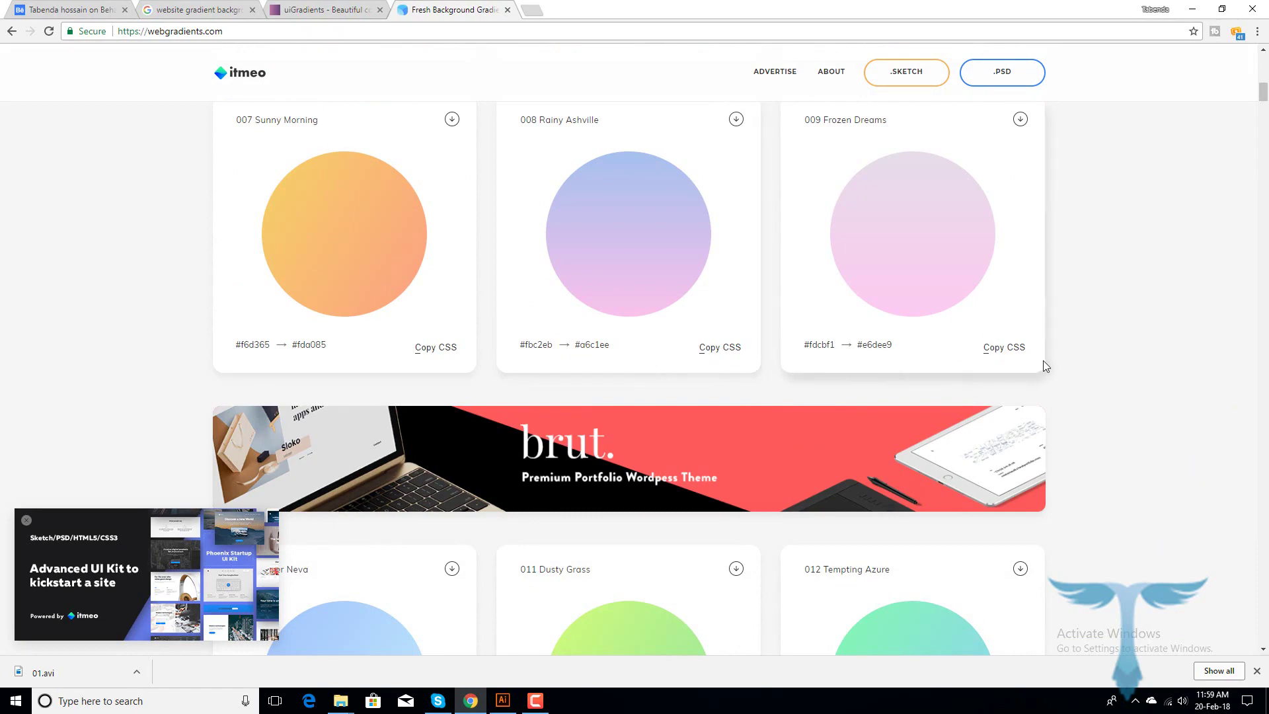
scroll(1050, 373, "up", 8)
scroll(1055, 387, "up", 5)
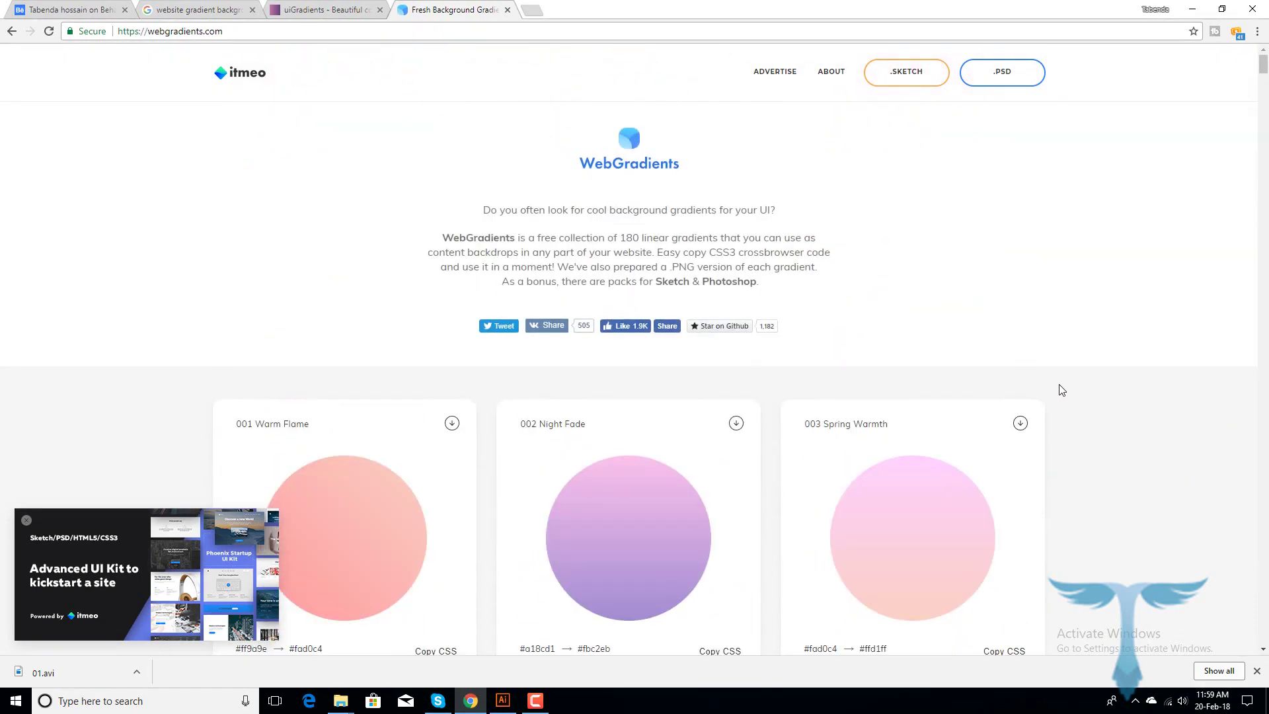